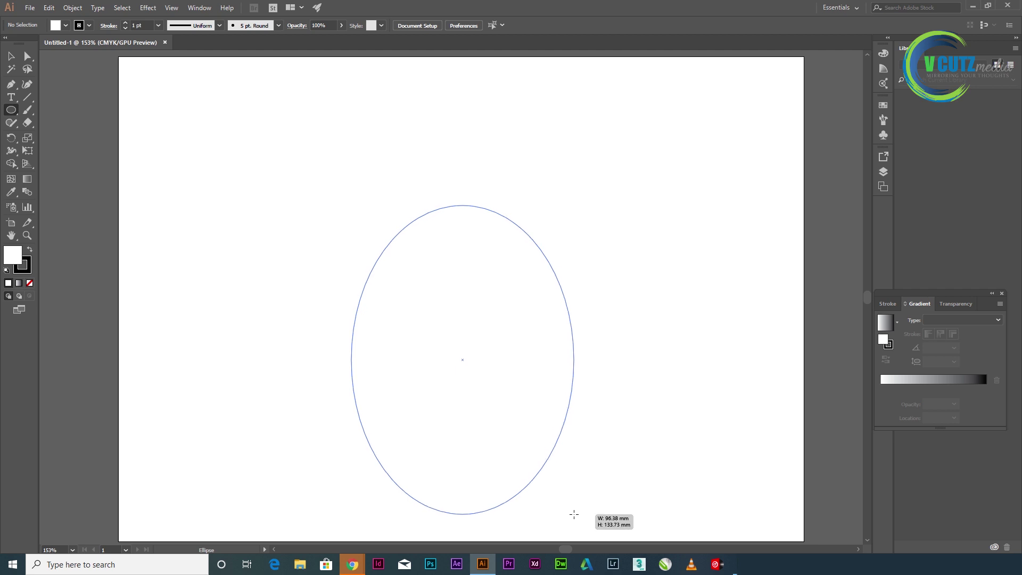
Move the ellipse up so that it sits near the middle of the artboard
left_click(11, 56)
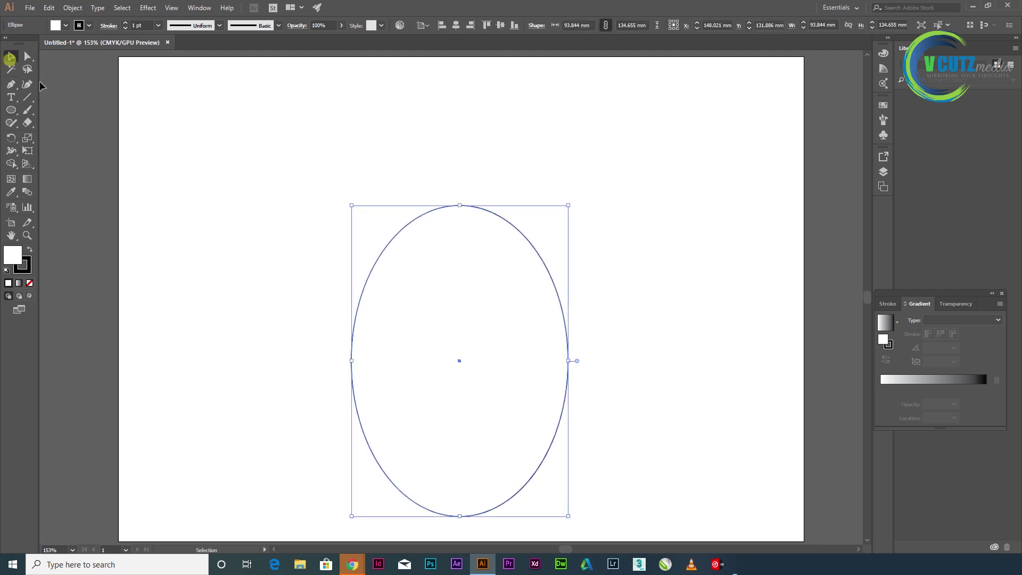
left_click_drag(509, 331, 512, 252)
left_click_drag(468, 224, 478, 226)
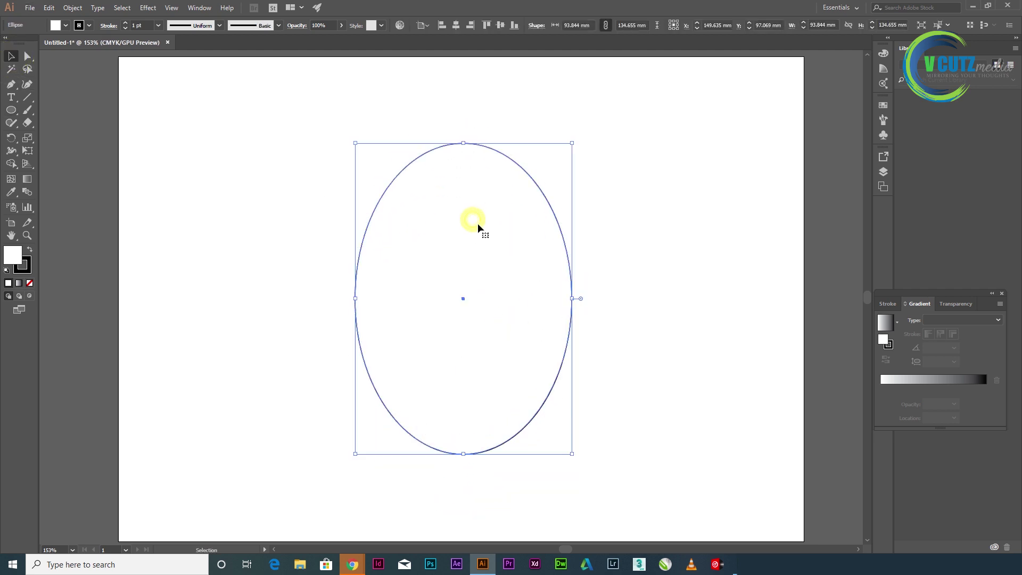
Give the ellipse a solid orange fill with a hue of 38°
double_click(9, 260)
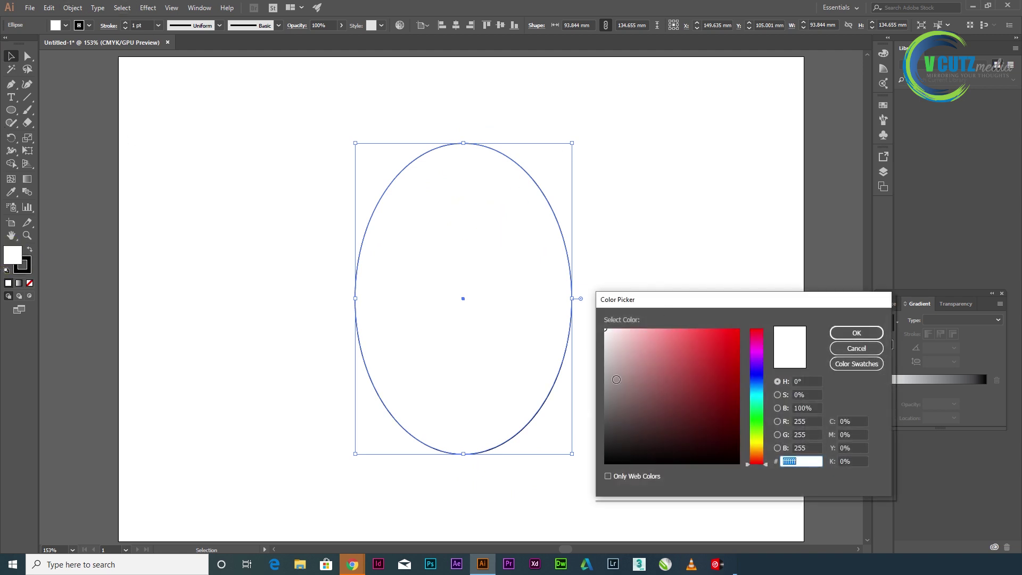
left_click_drag(768, 459, 764, 449)
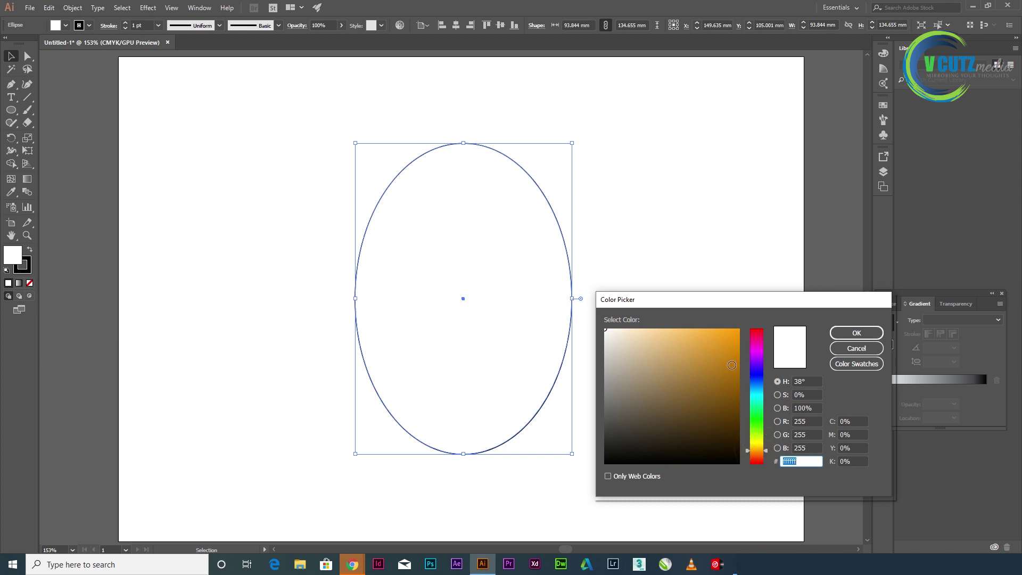
left_click(732, 368)
left_click(848, 335)
Fill the ellipse with the Orange, Yellow preset gradient and remove its stroke
left_click(19, 282)
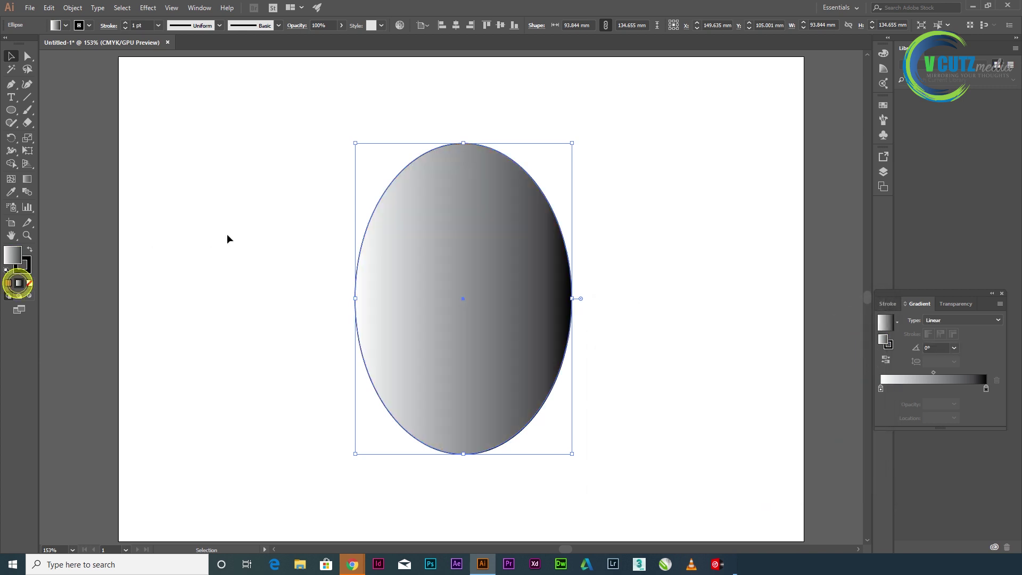
left_click(17, 267)
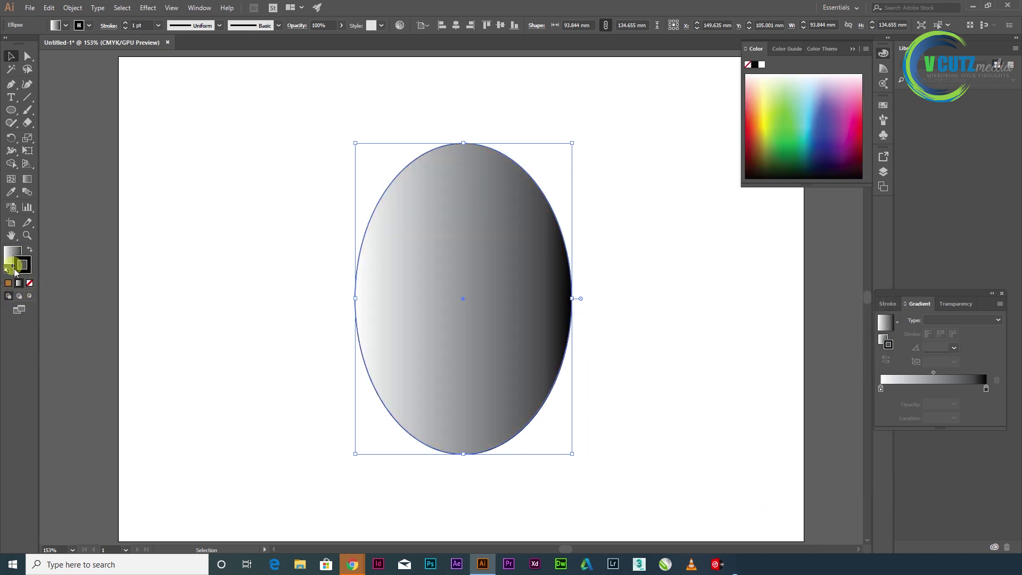
left_click(29, 282)
left_click(12, 255)
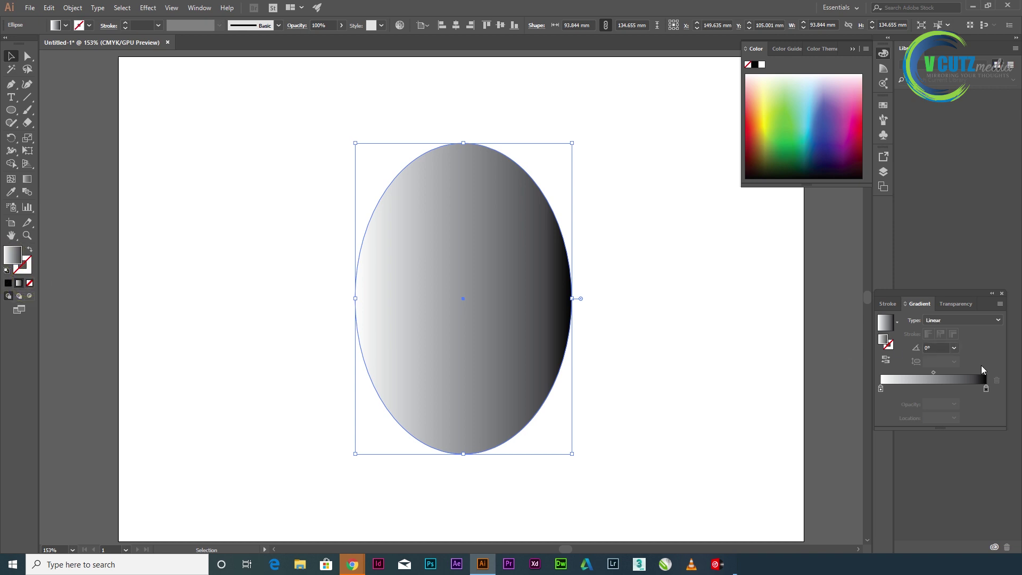
left_click(898, 322)
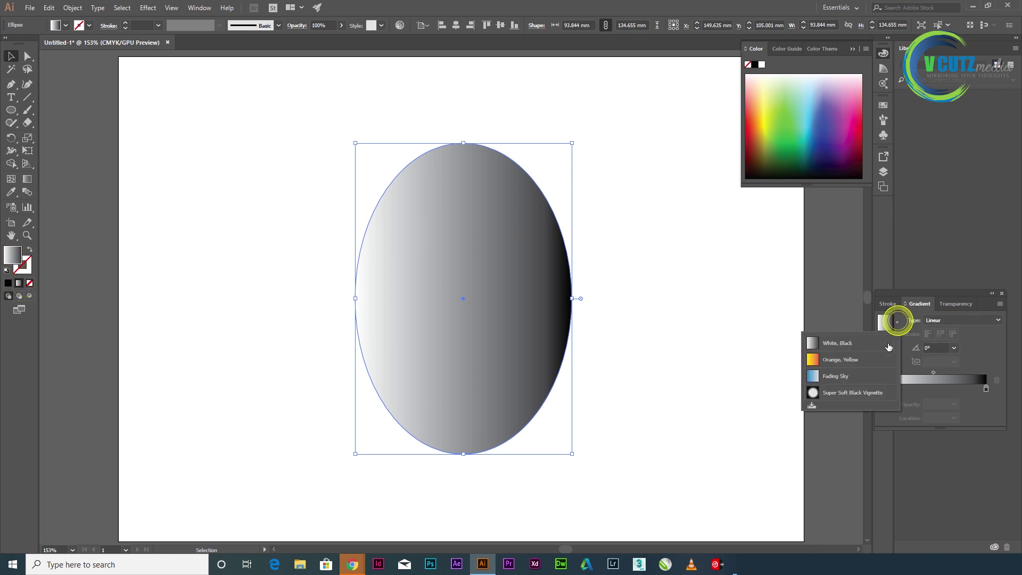
left_click(831, 359)
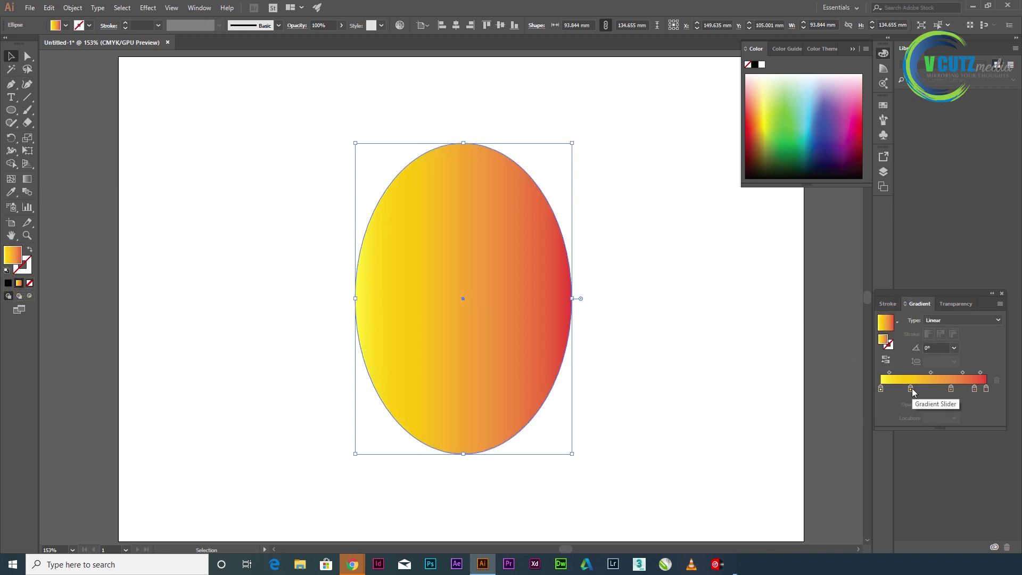
Reduce the gradient to one golden-yellow and one orange stop and change its type to Radial
mouse_move(882, 390)
left_mouse_down()
mouse_move(905, 393)
mouse_move(880, 391)
left_mouse_up()
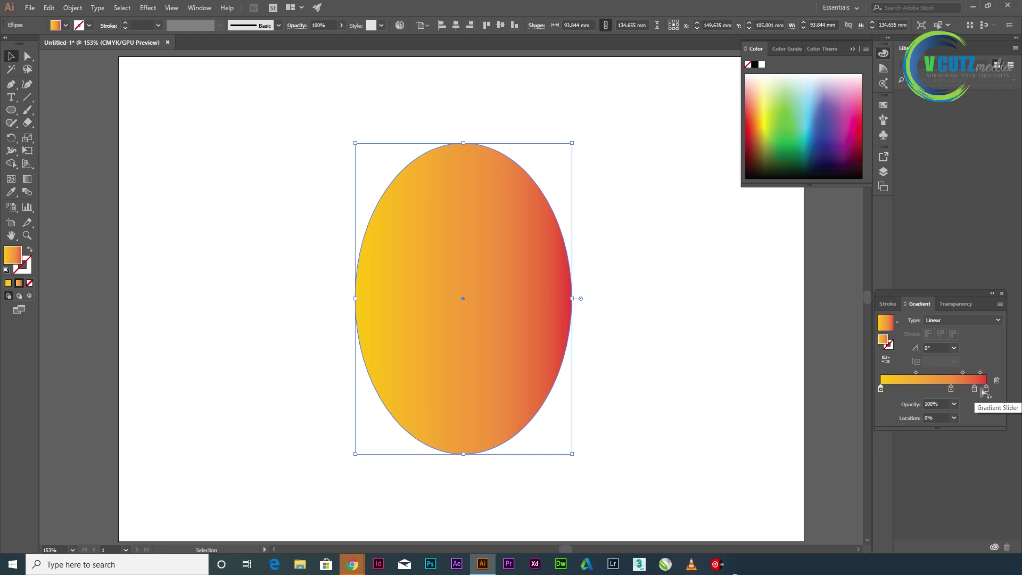
left_click_drag(987, 390, 829, 404)
left_click(957, 320)
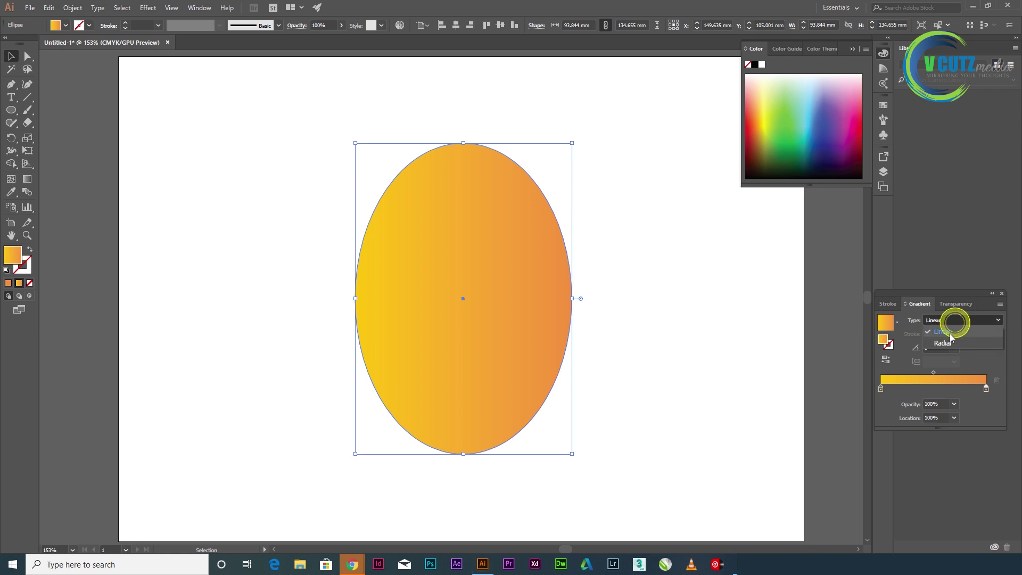
left_click(943, 343)
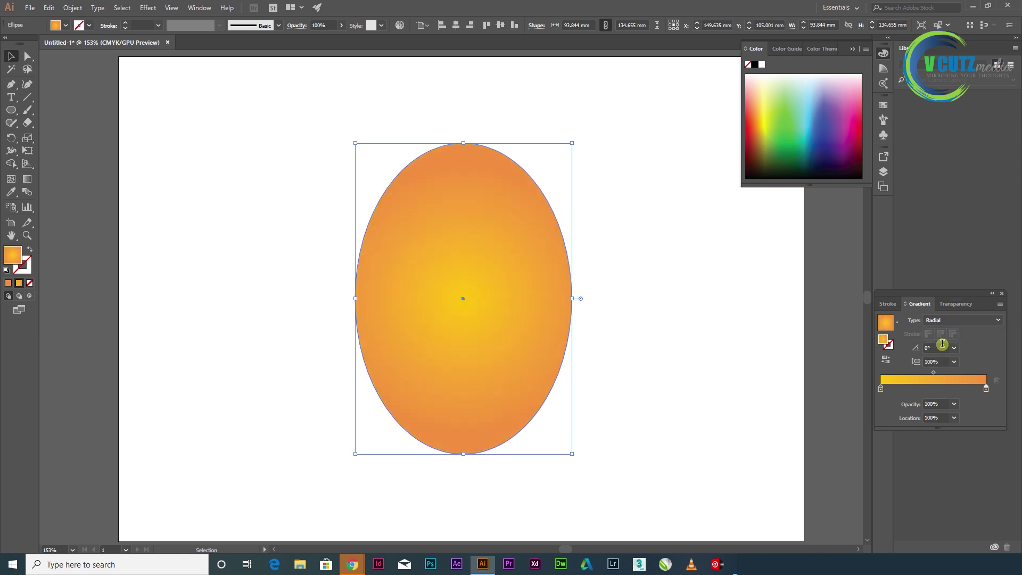
Set the gradient's inner stop to C 0.61, M 22, Y 55, K 0 and lower the yellow amount of its outer orange stop
double_click(881, 389)
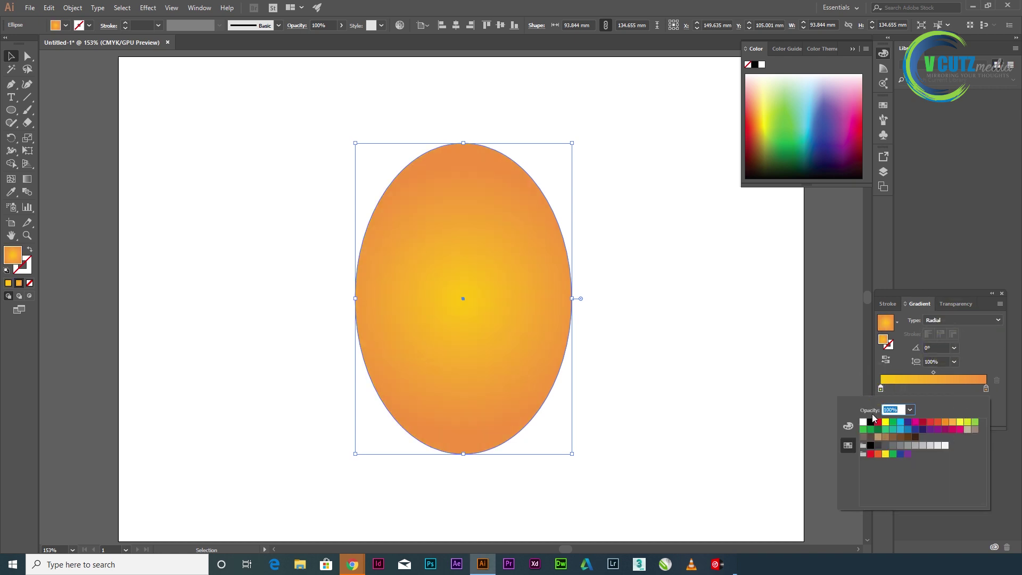
left_click(848, 426)
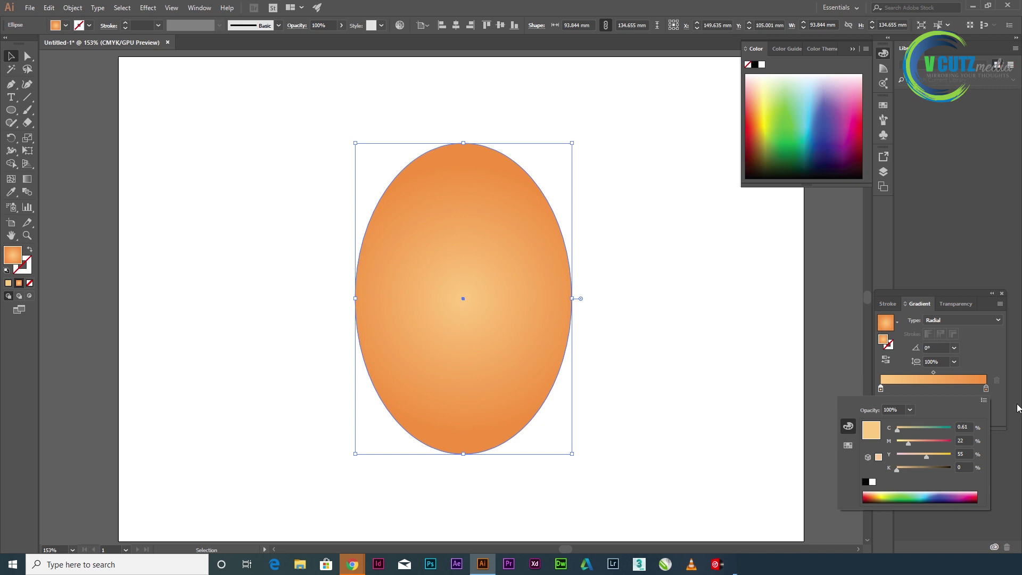
left_click(986, 388)
double_click(986, 388)
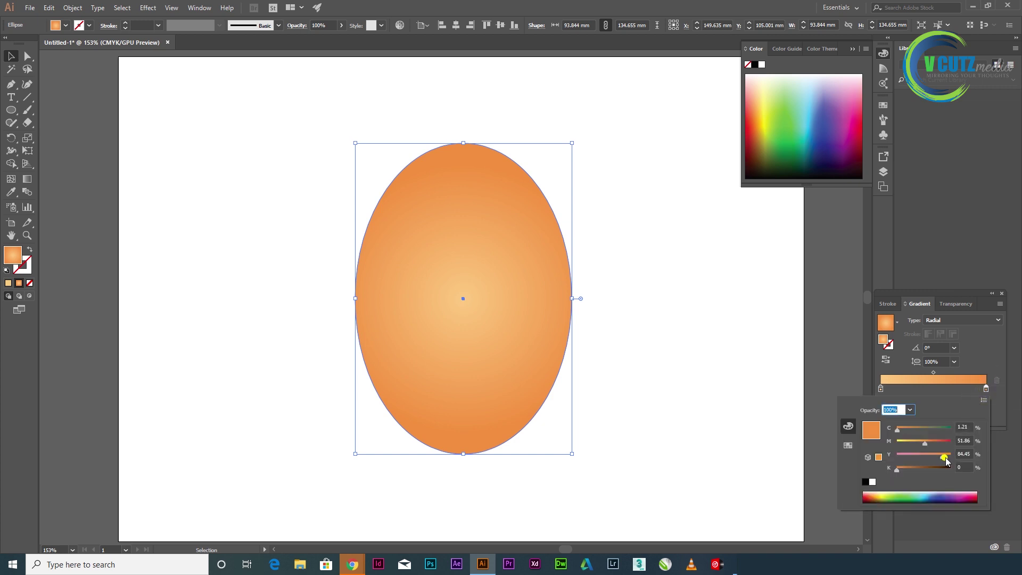
left_click_drag(944, 457, 937, 458)
left_click(10, 56)
left_click(174, 146)
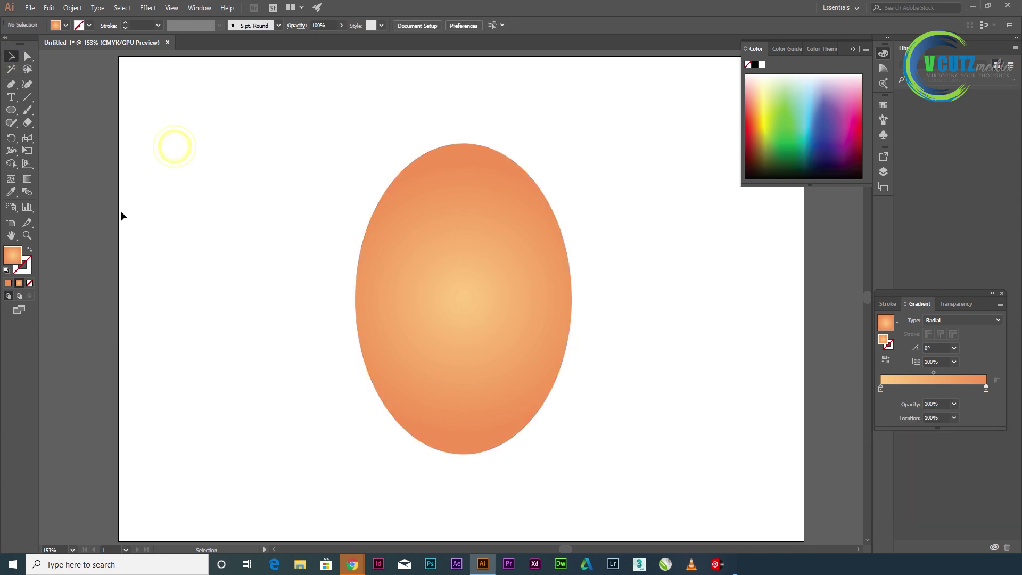
Draw an irregular zigzag crack line with the Pen tool across the egg's middle, extending past both of its sides
left_click(323, 331)
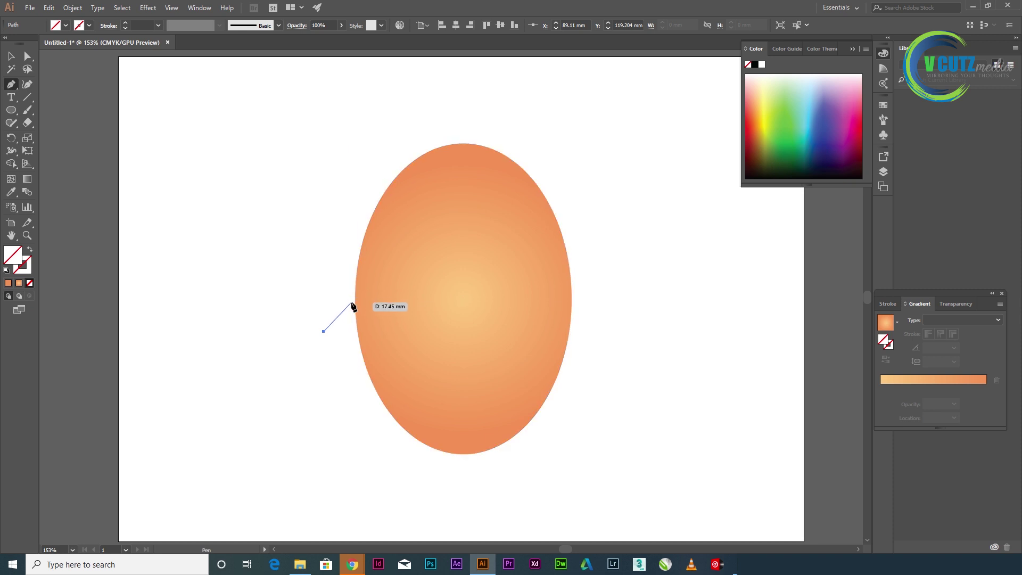
left_click(350, 296)
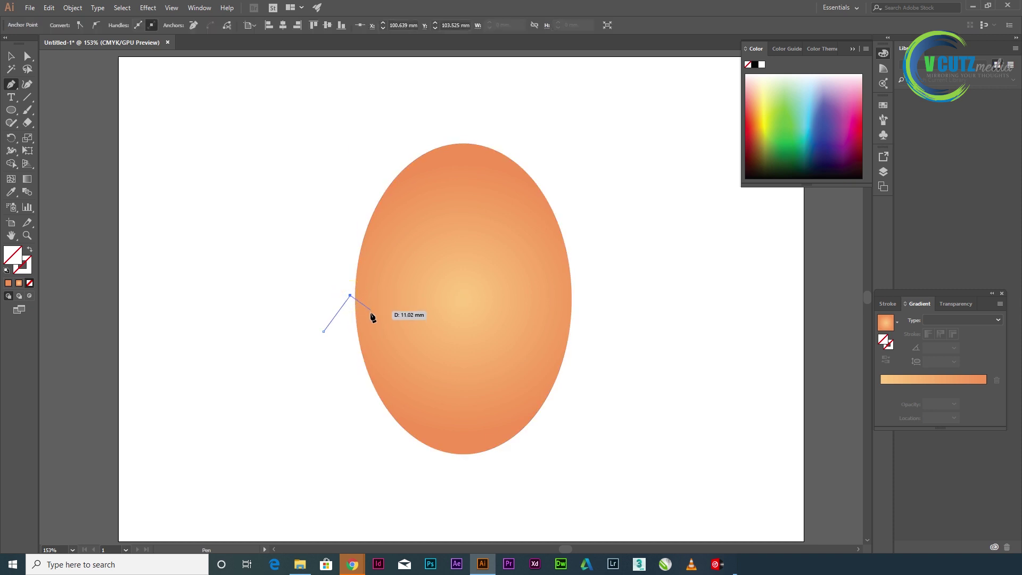
left_click(369, 313)
left_click(389, 302)
left_click(405, 321)
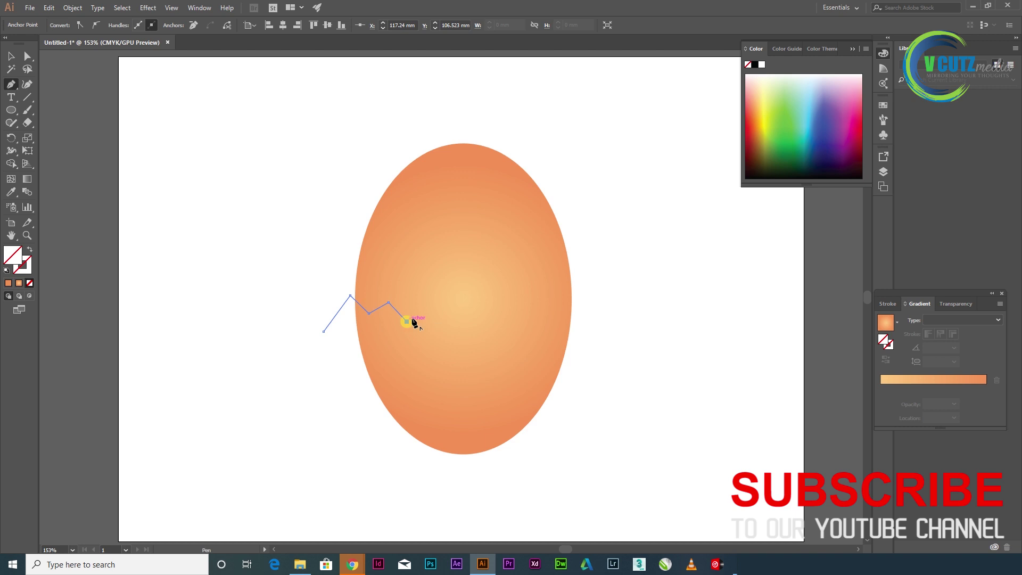
left_click(439, 320)
left_click(461, 304)
left_click(468, 295)
left_click(479, 317)
left_click(491, 301)
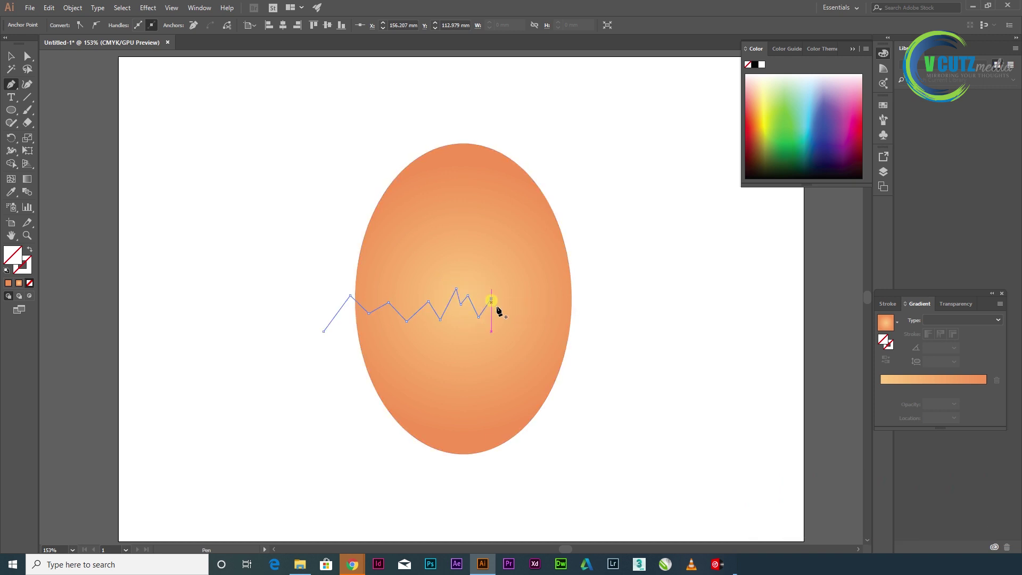
left_click(512, 320)
left_click(533, 302)
left_click(545, 323)
left_click(556, 315)
left_click(561, 320)
left_click(566, 307)
left_click(577, 317)
left_click(11, 57)
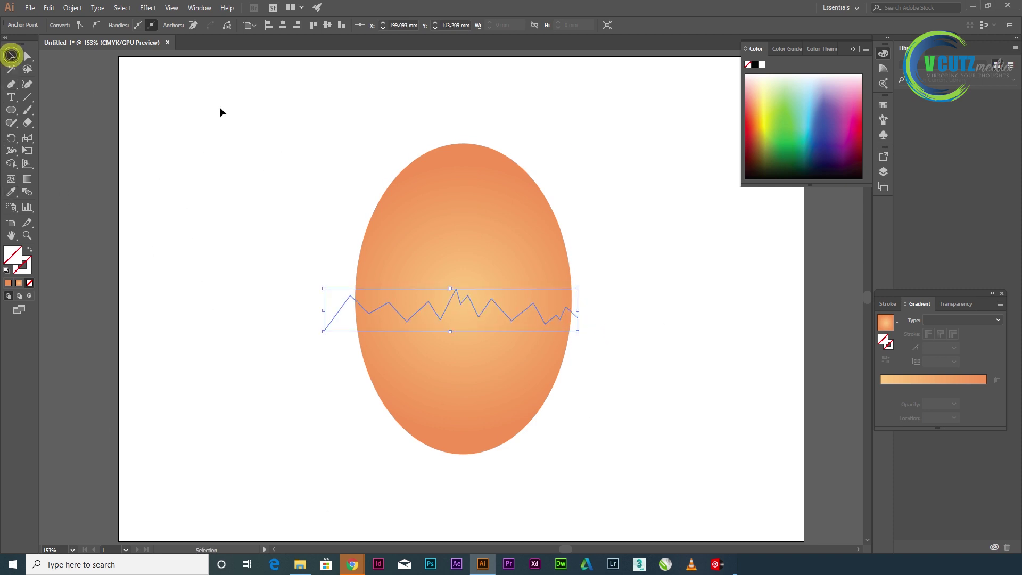
Divide the egg along the zigzag line with Pathfinder and ungroup the resulting pieces
left_click_drag(224, 118, 670, 527)
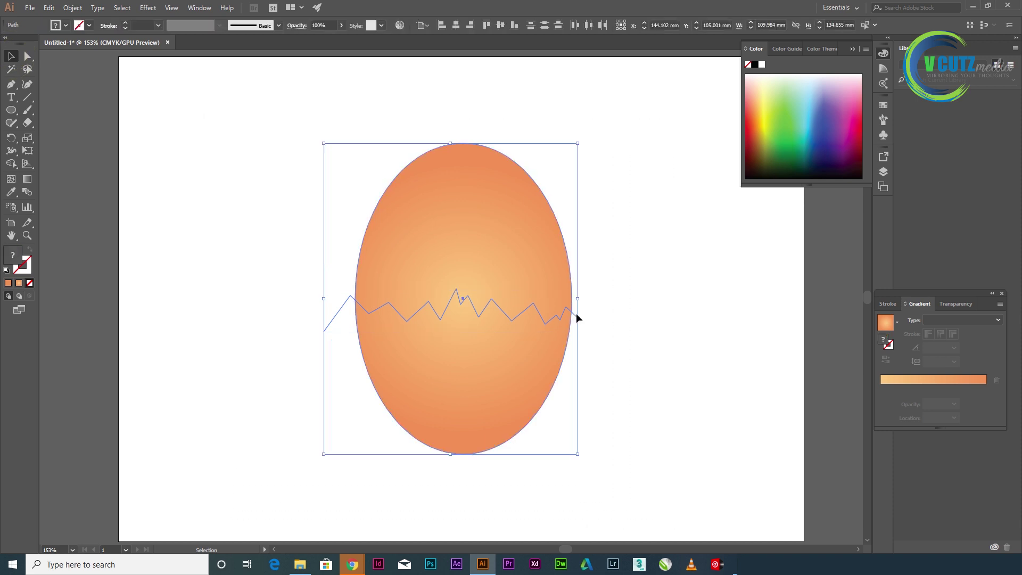
left_click(194, 9)
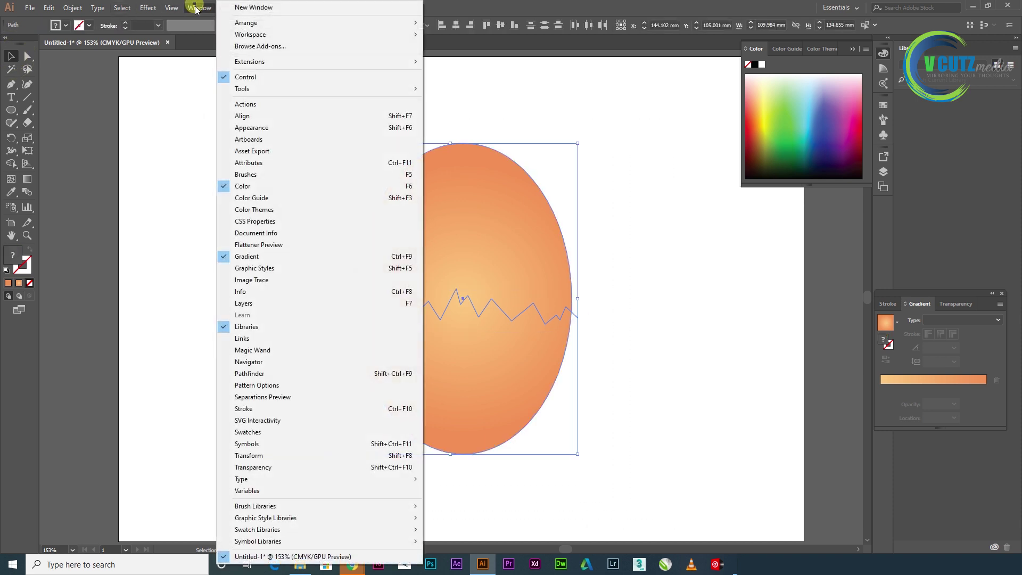
left_click(257, 373)
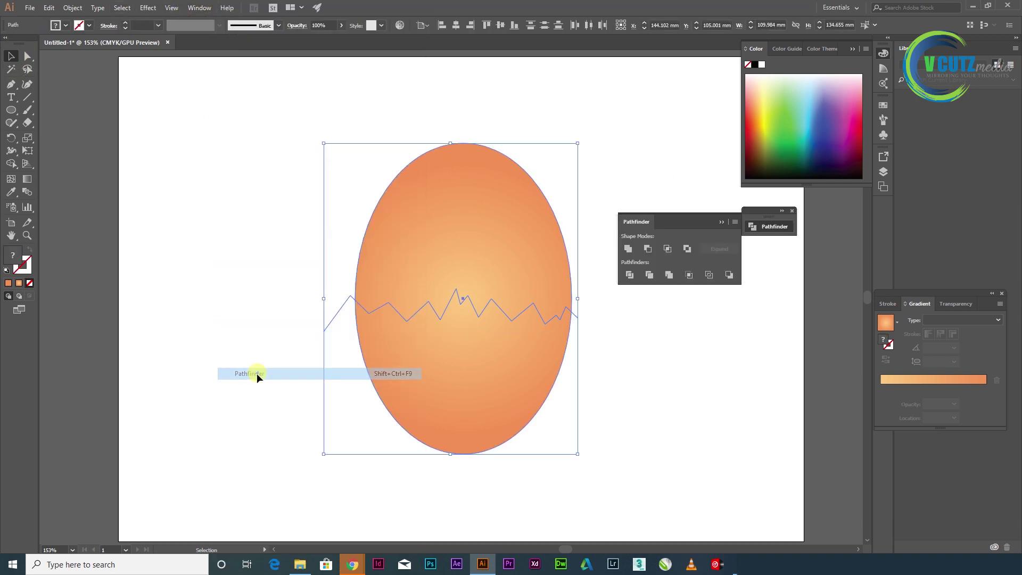
left_click(632, 279)
right_click(472, 220)
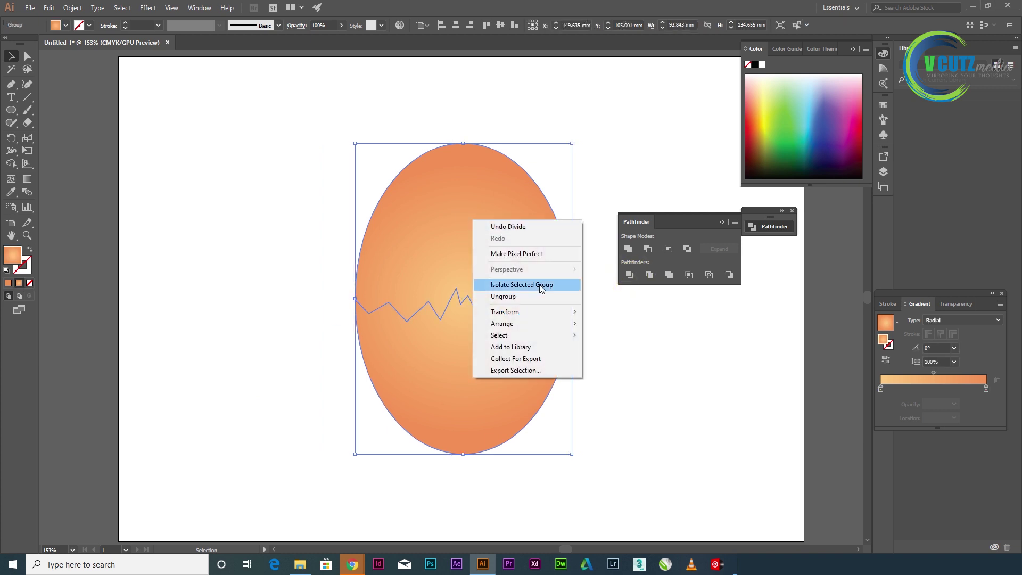
left_click(522, 295)
left_click(123, 173)
Pull the shell halves apart, placing the upper half near the artboard's upper-left corner and the lower half below the centre
left_click_drag(432, 238, 433, 184)
left_click(453, 329)
left_click(610, 379)
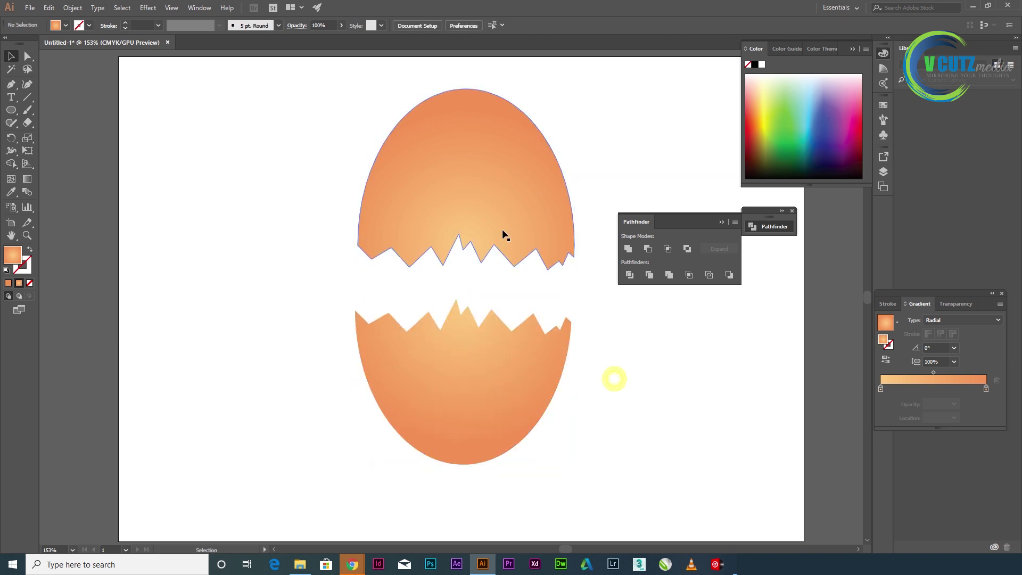
left_click(491, 201)
left_click_drag(485, 173, 295, 144)
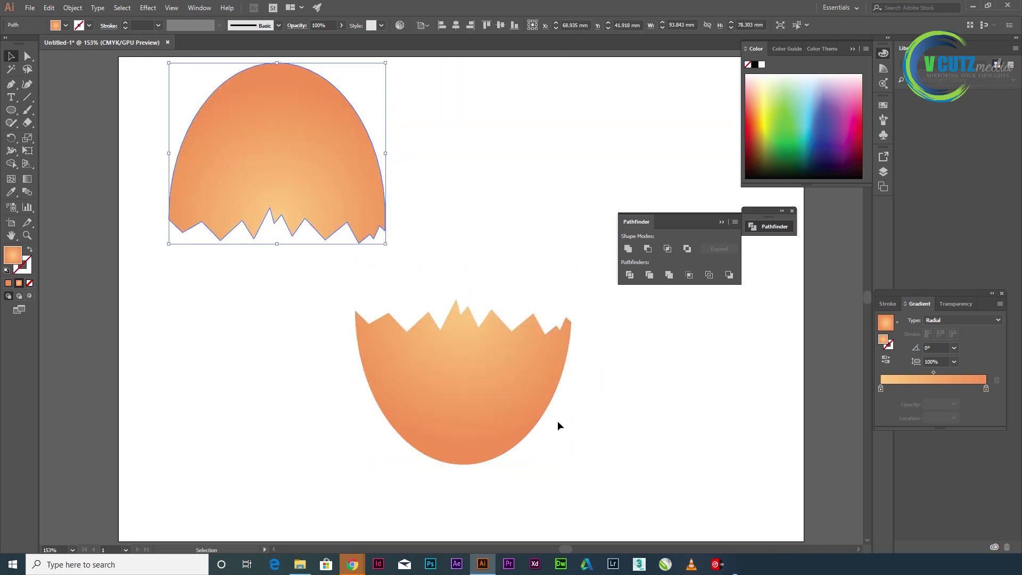
left_click_drag(486, 384, 452, 373)
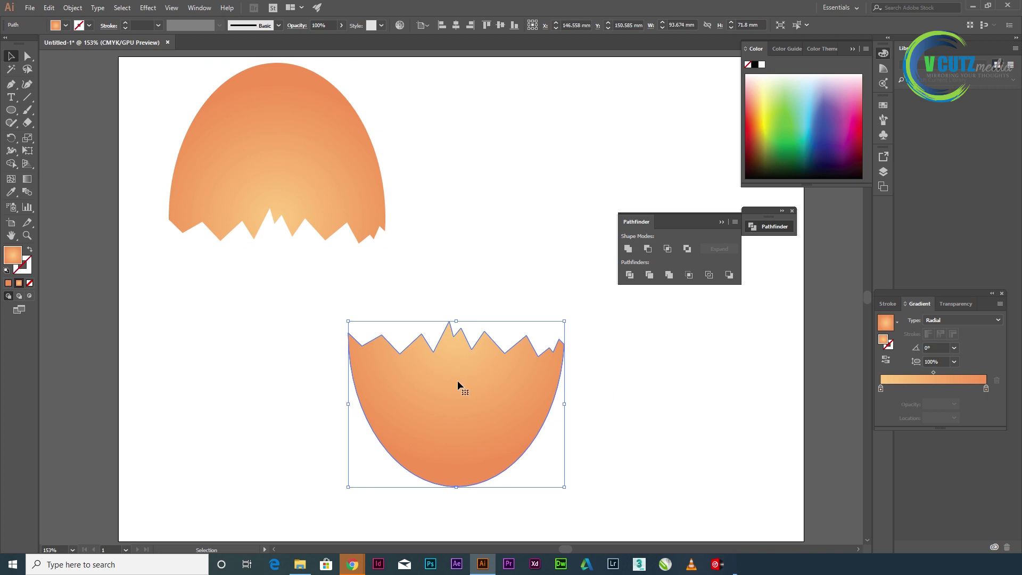
Copy and paste the lower shell half, and place the copy to the right of the original
right_click(458, 381)
left_click(436, 395)
left_click(49, 7)
left_click(87, 58)
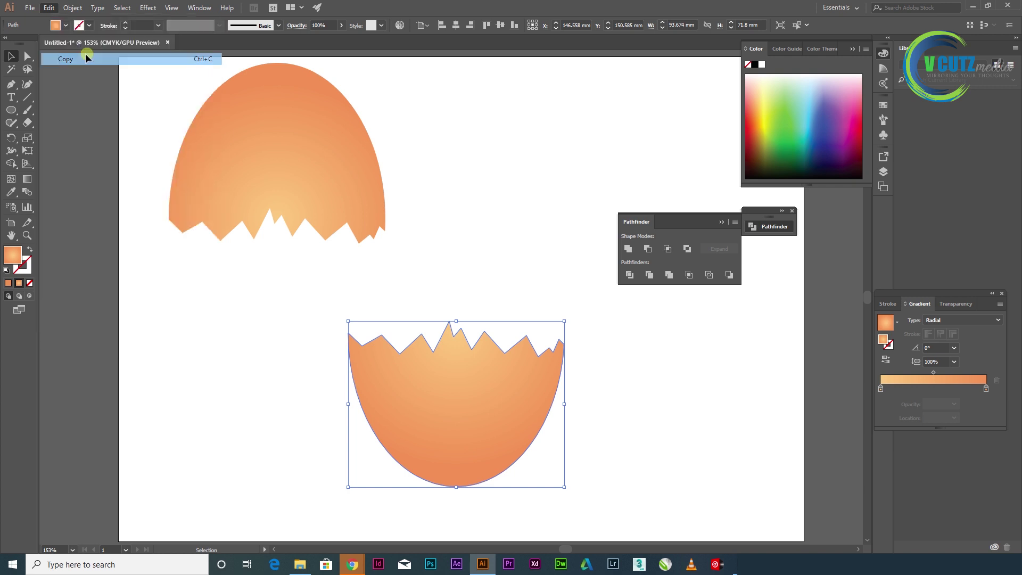
left_click(48, 8)
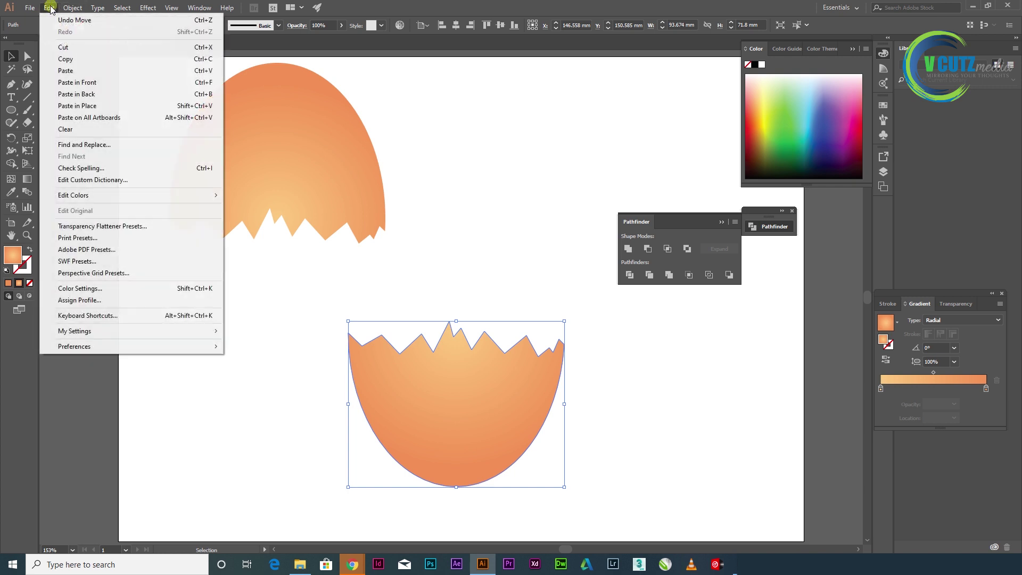
left_click(76, 70)
left_click_drag(447, 277, 663, 406)
left_click_drag(496, 416, 427, 417)
Duplicate the right-hand shell half about 2 mm lower and subtract the duplicate with Minus Front to leave a thin zigzag strip
left_click_drag(632, 410, 610, 374)
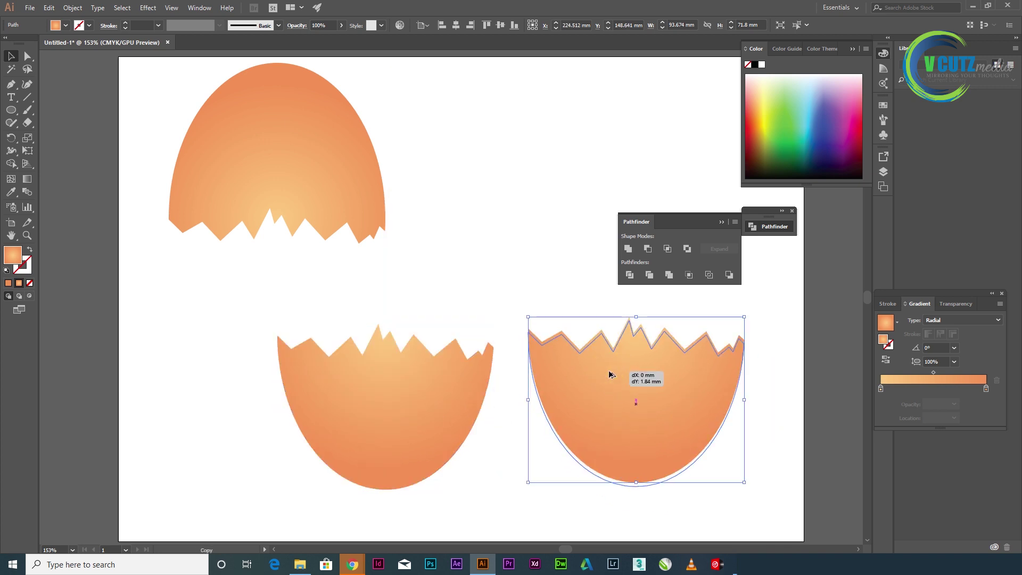
left_click_drag(609, 374, 609, 376)
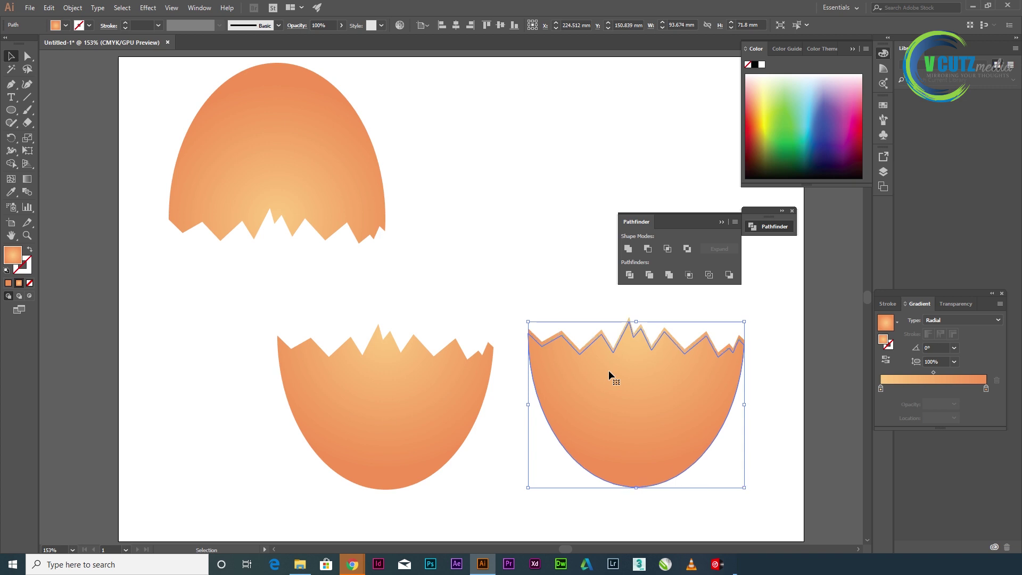
left_click(544, 278)
left_click(584, 357)
left_click(647, 249)
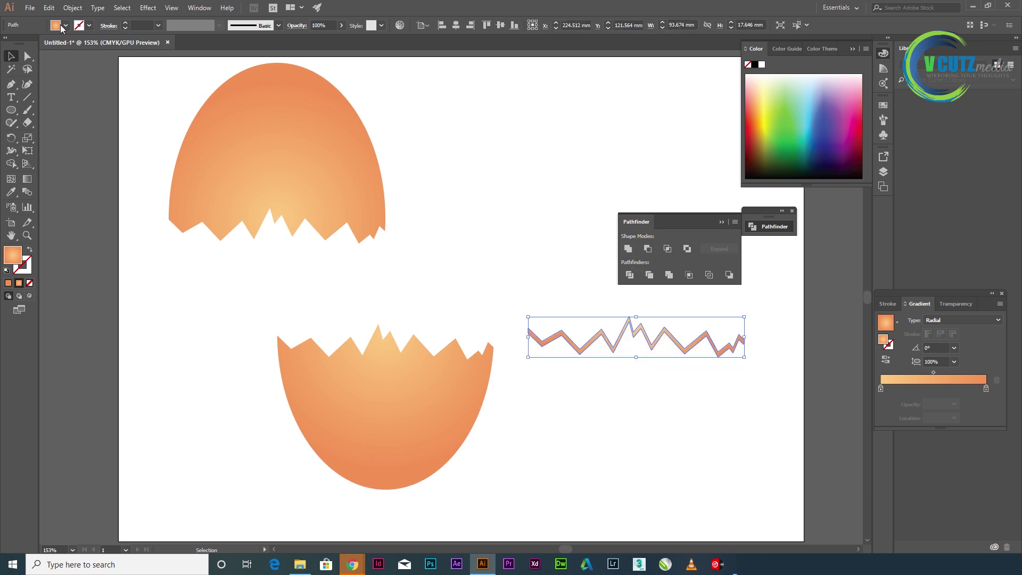
Fill the thin zigzag strip with white
left_click(61, 26)
left_click(21, 43)
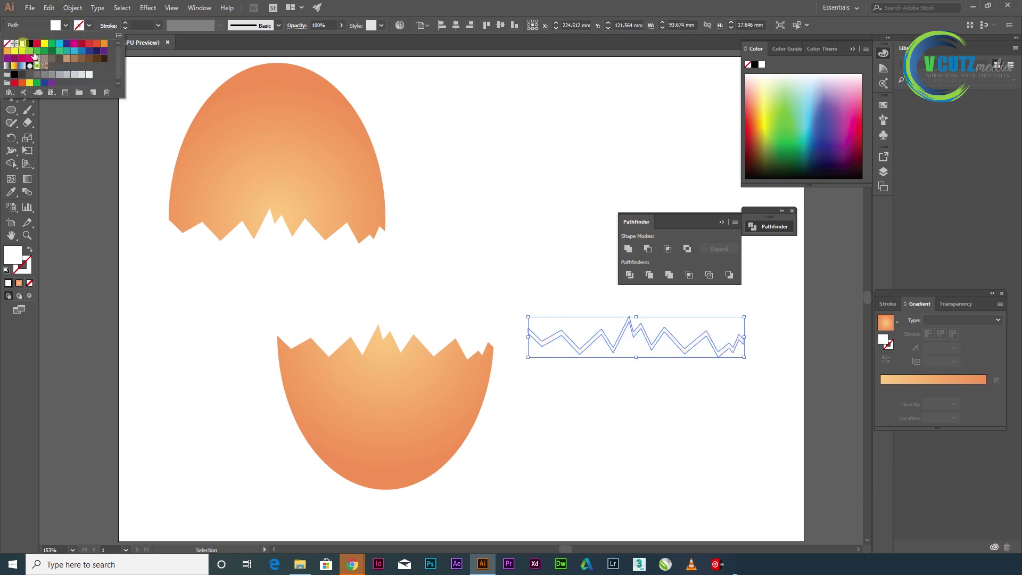
left_click(568, 343)
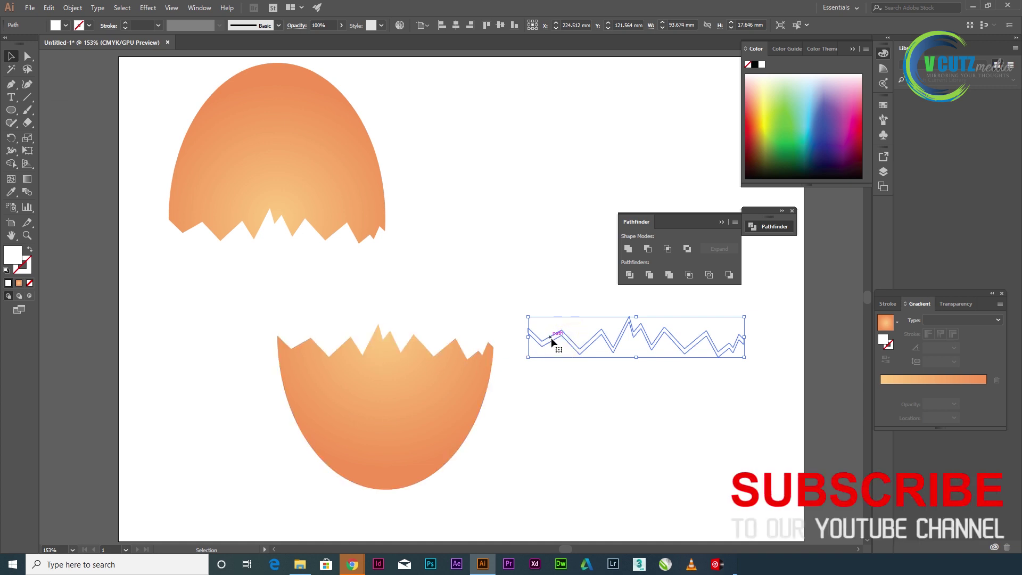
Move the white zigzag strip onto the lower shell half, aligning it with the shell's jagged upper edge
left_click_drag(552, 340, 302, 345)
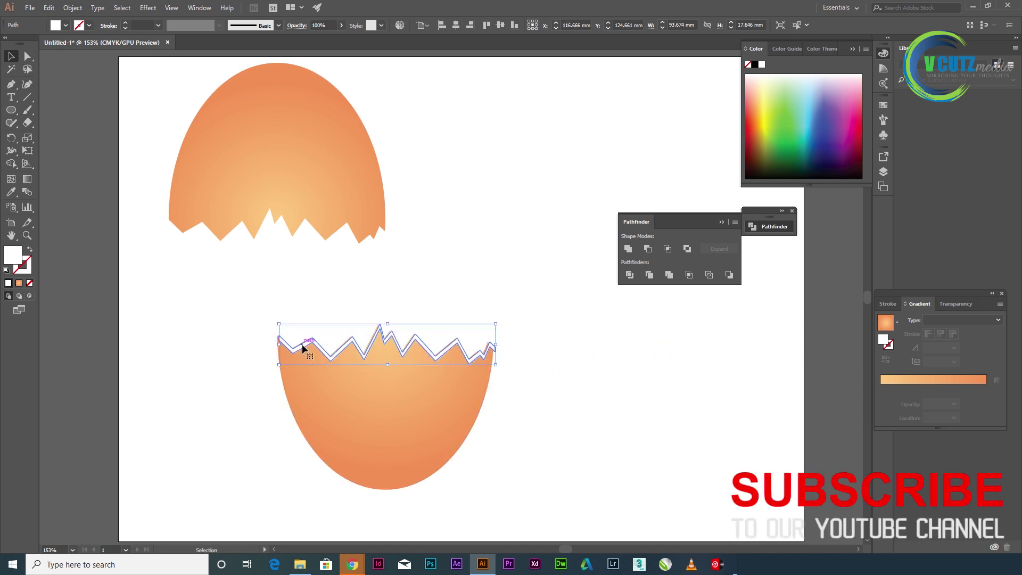
key("Left")
left_click(415, 263)
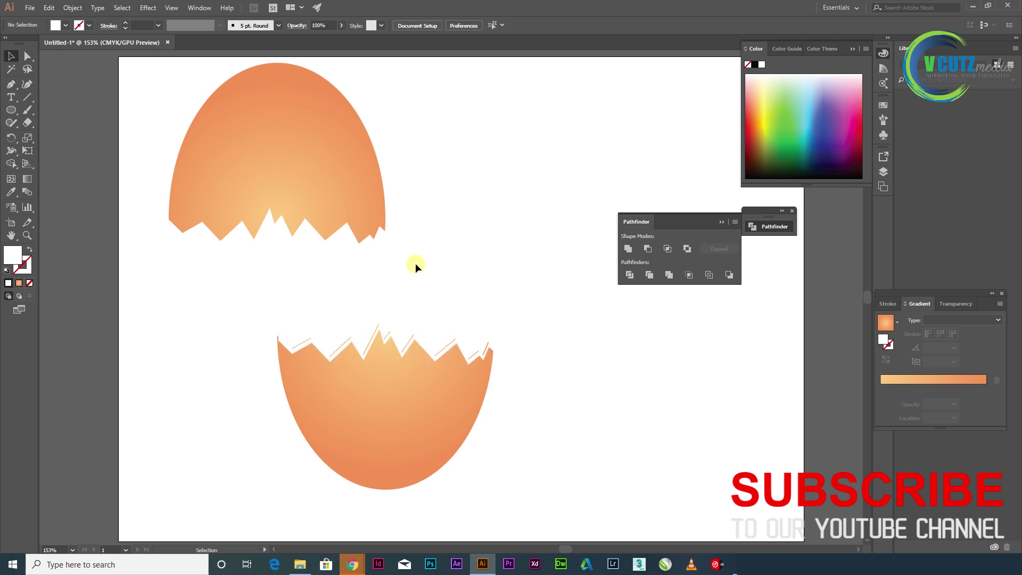
left_click(417, 345)
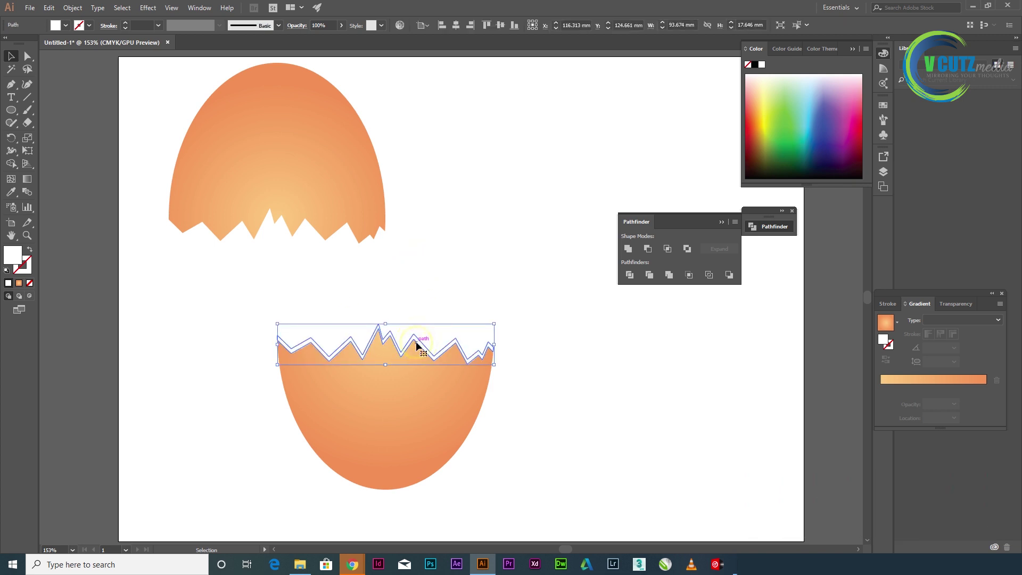
left_click(450, 308)
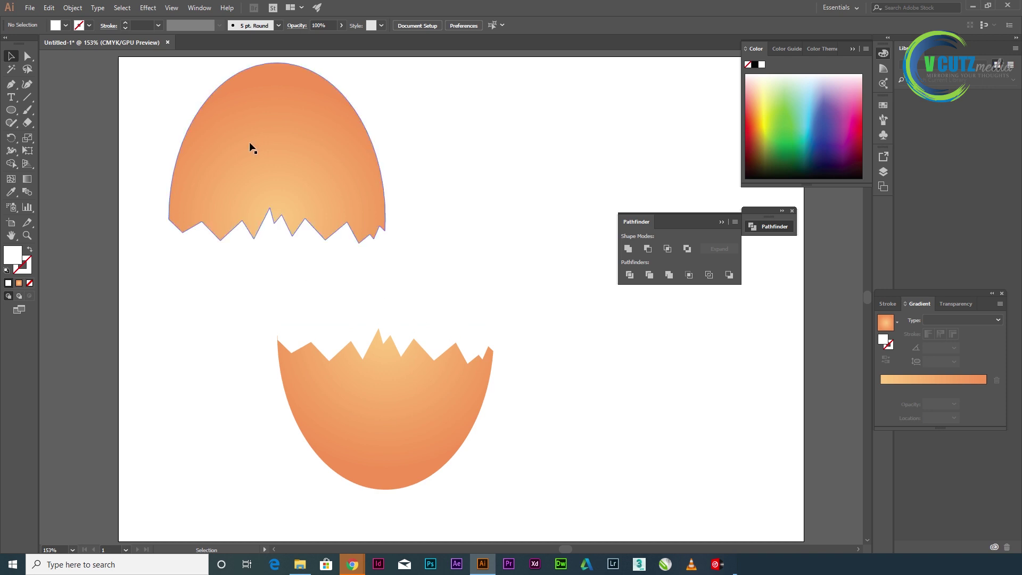
Draw a jagged arch with the Pen tool above the lower shell half, from its left corner to its right corner
left_click(9, 86)
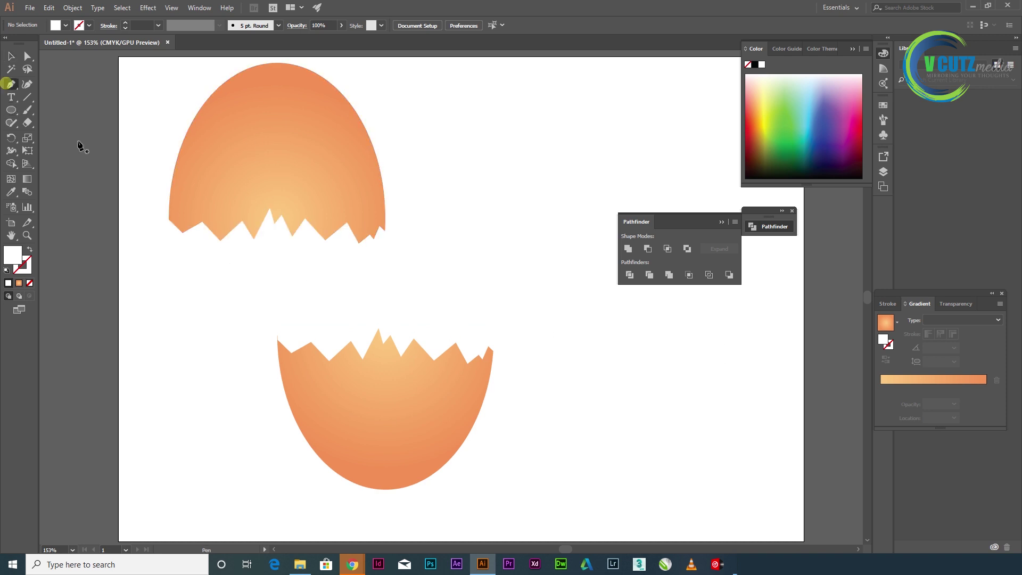
left_click(277, 340)
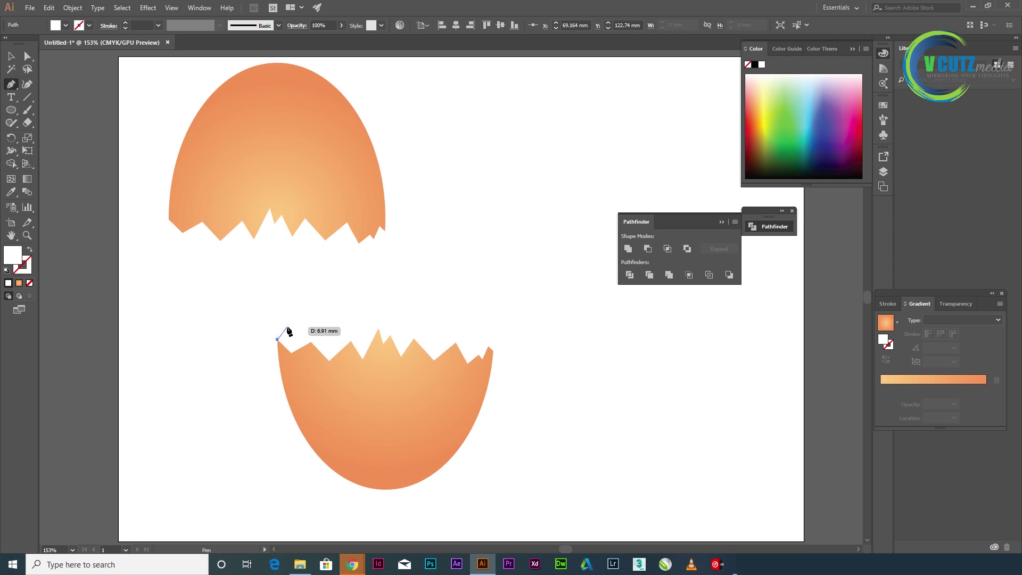
left_click(287, 326)
left_click(304, 333)
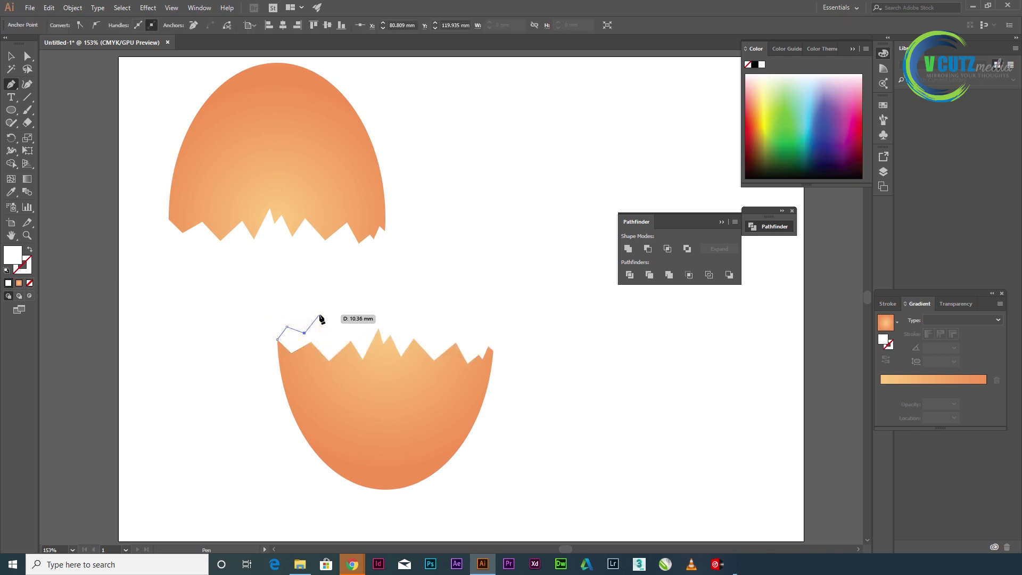
left_click(310, 307)
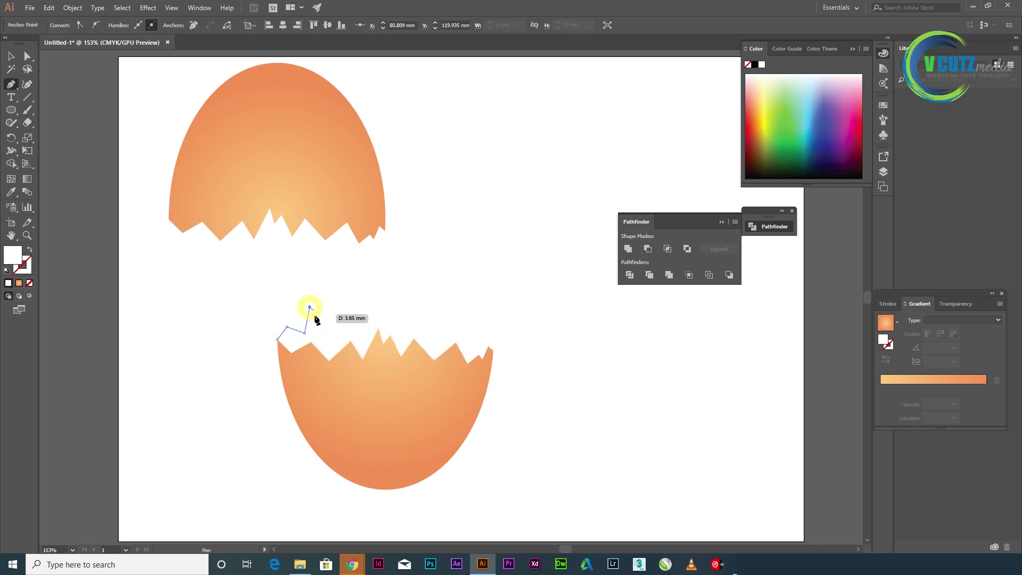
left_click(316, 323)
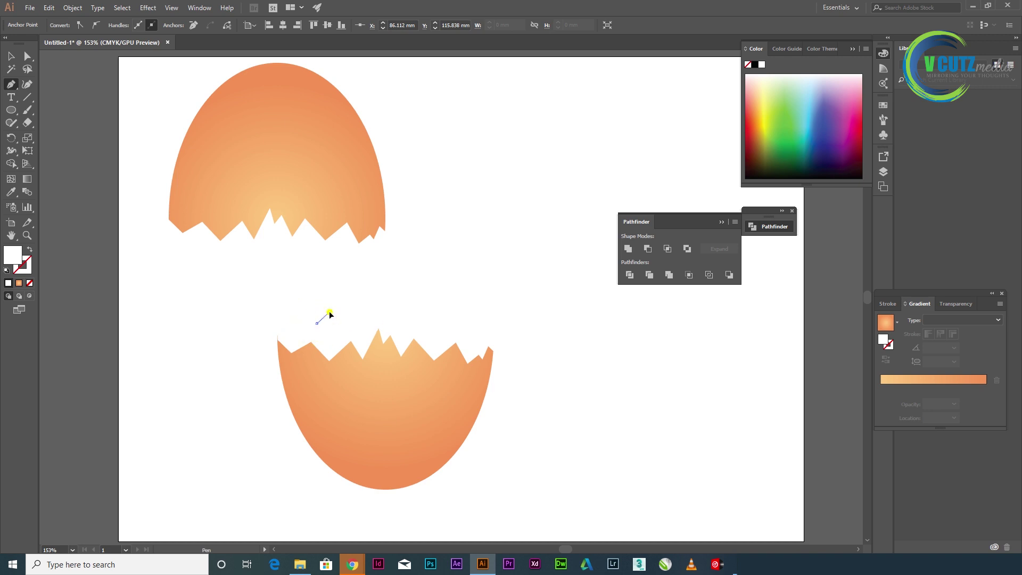
left_click(330, 311)
left_click(340, 322)
left_click(350, 307)
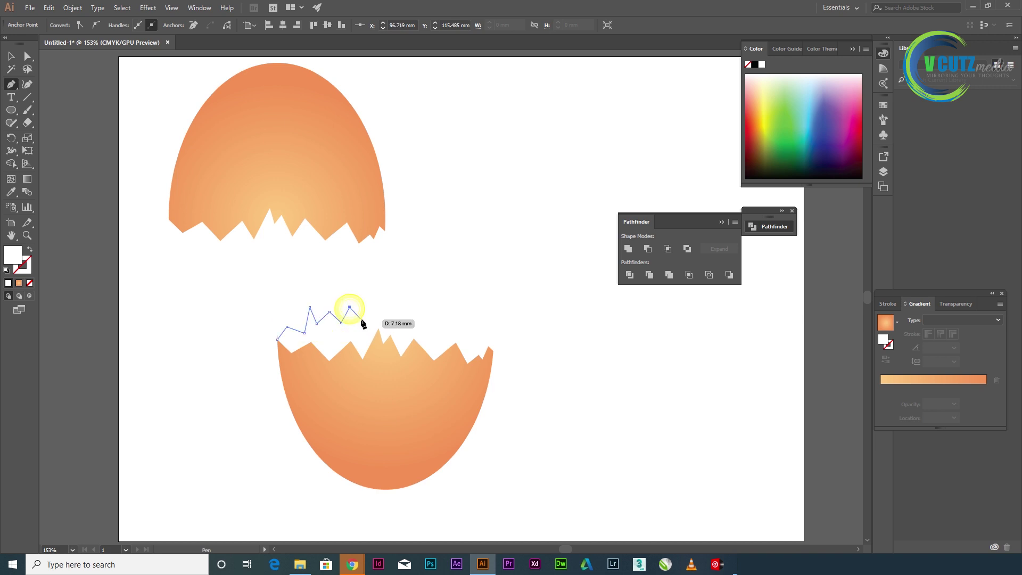
left_click(361, 320)
left_click(377, 301)
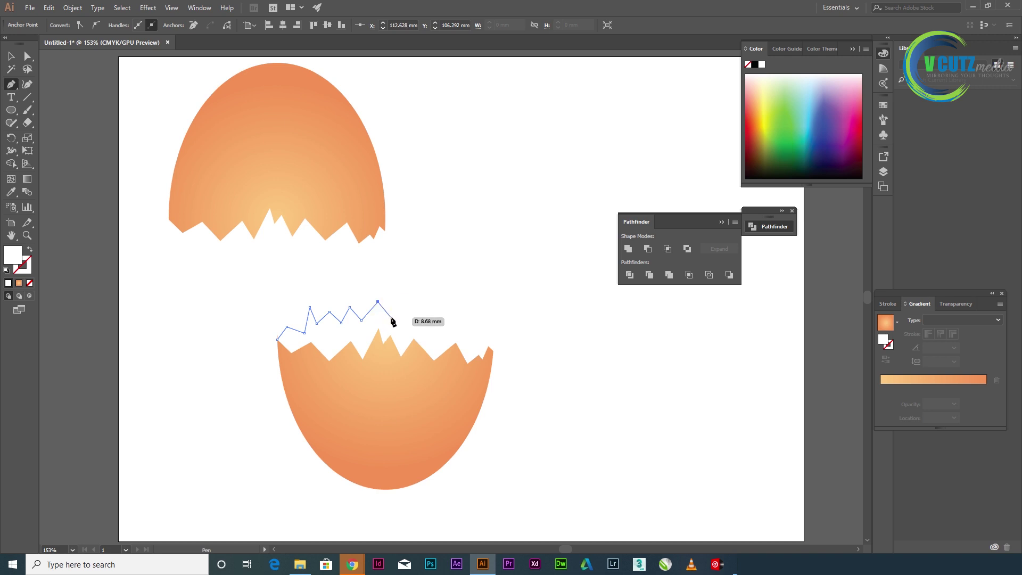
left_click(390, 318)
left_click(407, 294)
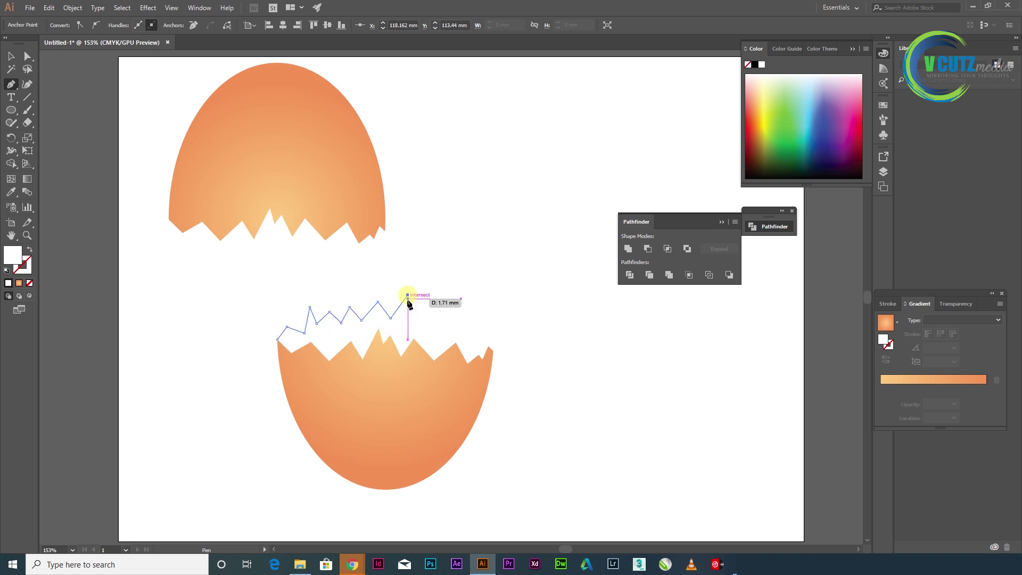
left_click(408, 316)
left_click(414, 308)
left_click(425, 315)
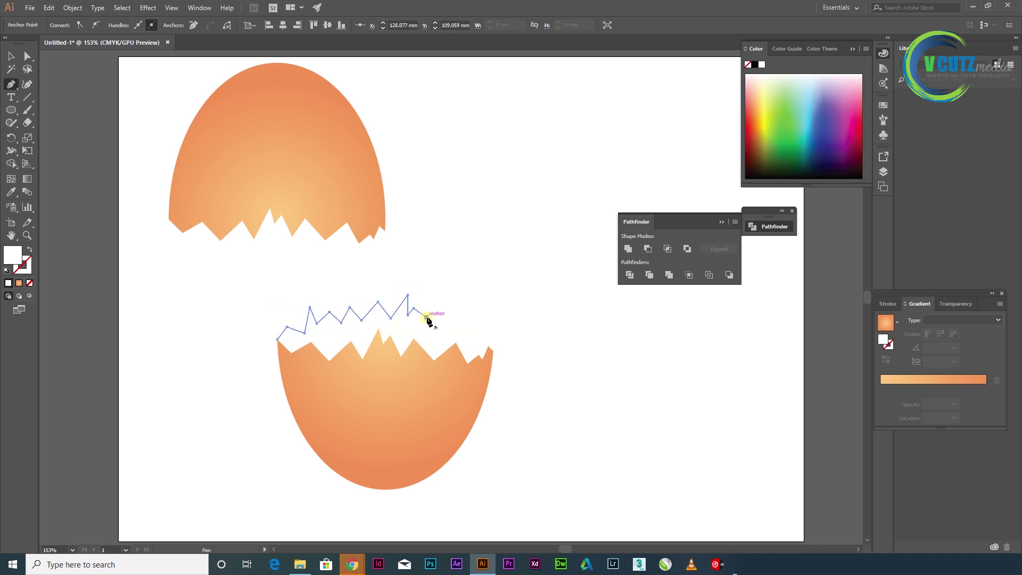
left_click(437, 307)
left_click(442, 321)
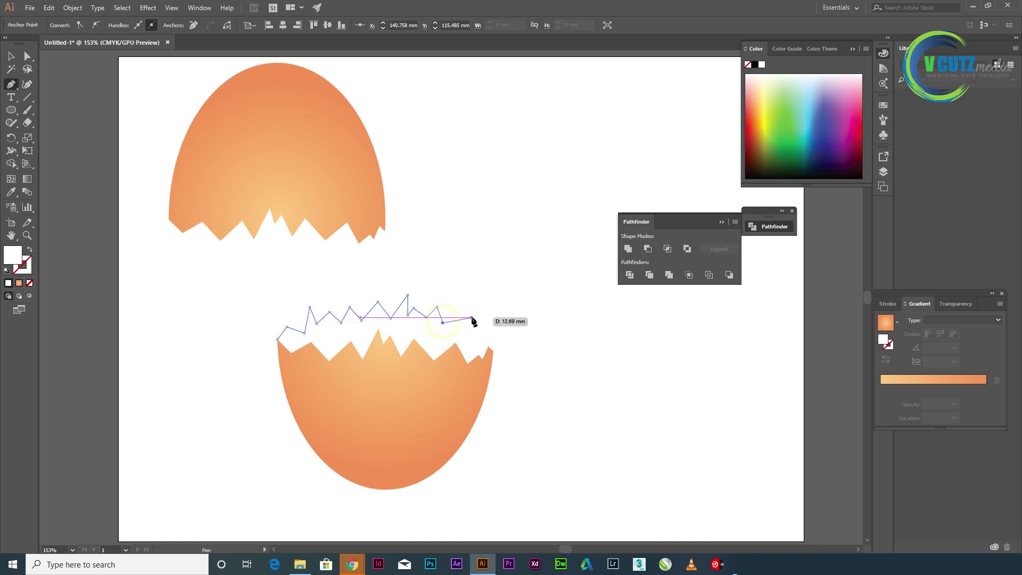
left_click(461, 305)
left_click(466, 322)
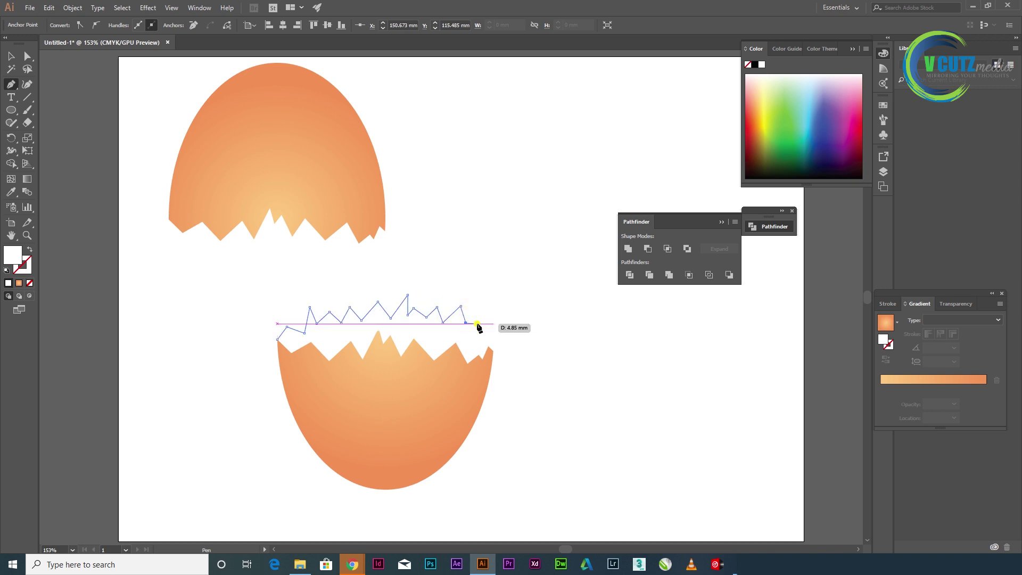
left_click(477, 324)
left_click(475, 334)
left_click(484, 333)
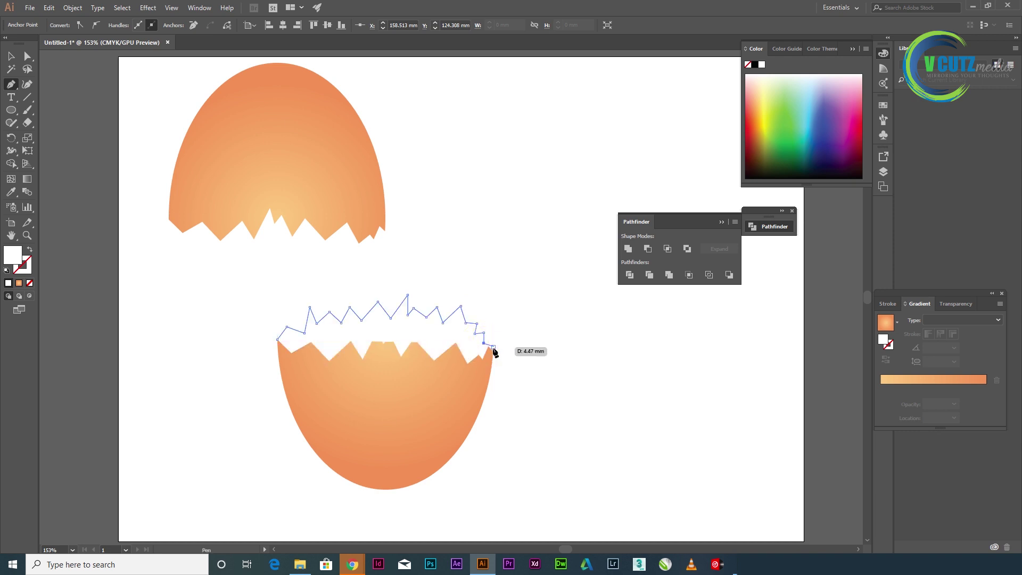
left_click(494, 351)
Continue the path down through the inside of the lower shell half and close it at the left corner
left_click(456, 392)
left_click(380, 446)
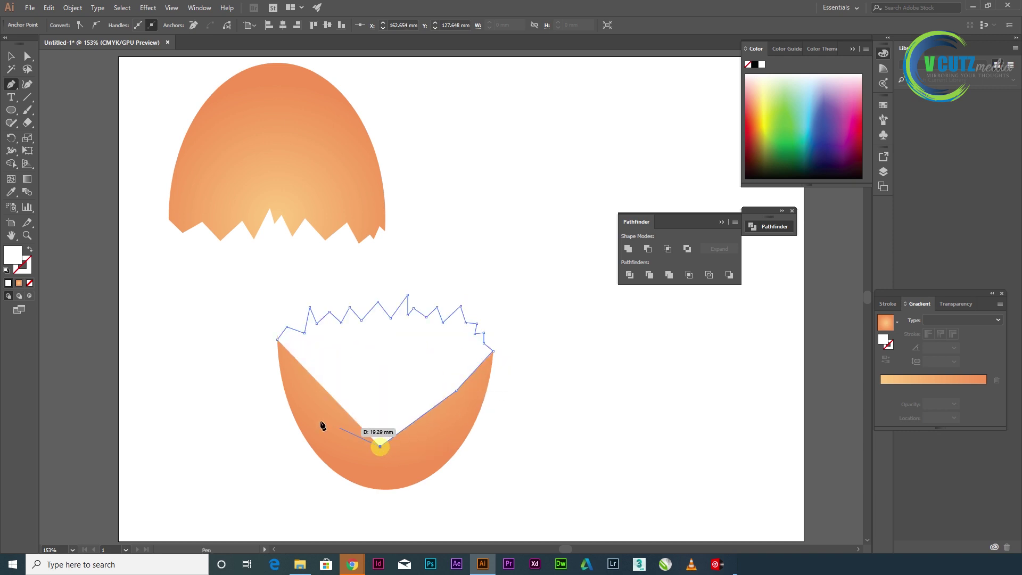
left_click(319, 421)
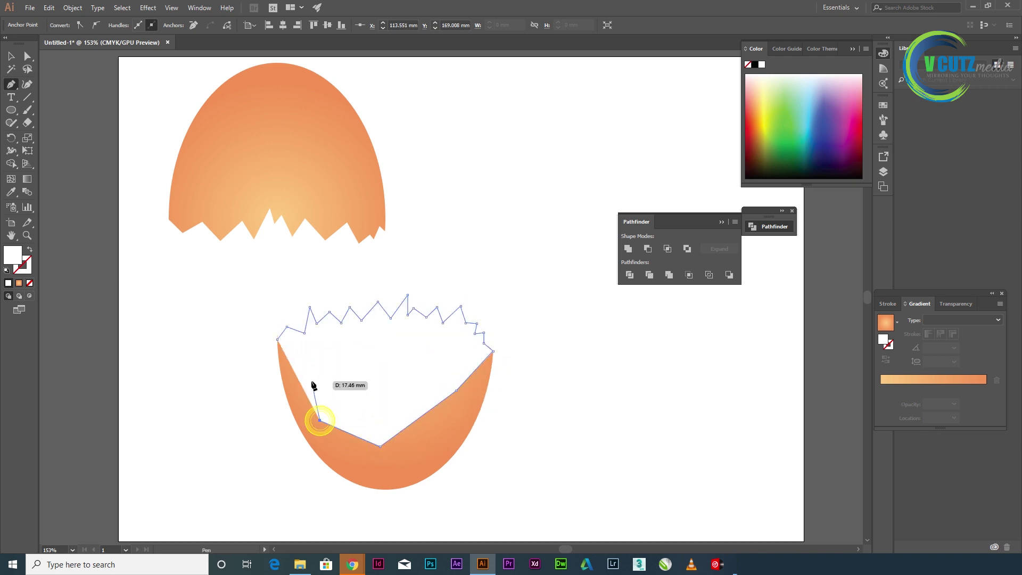
left_click(286, 364)
left_click(277, 339)
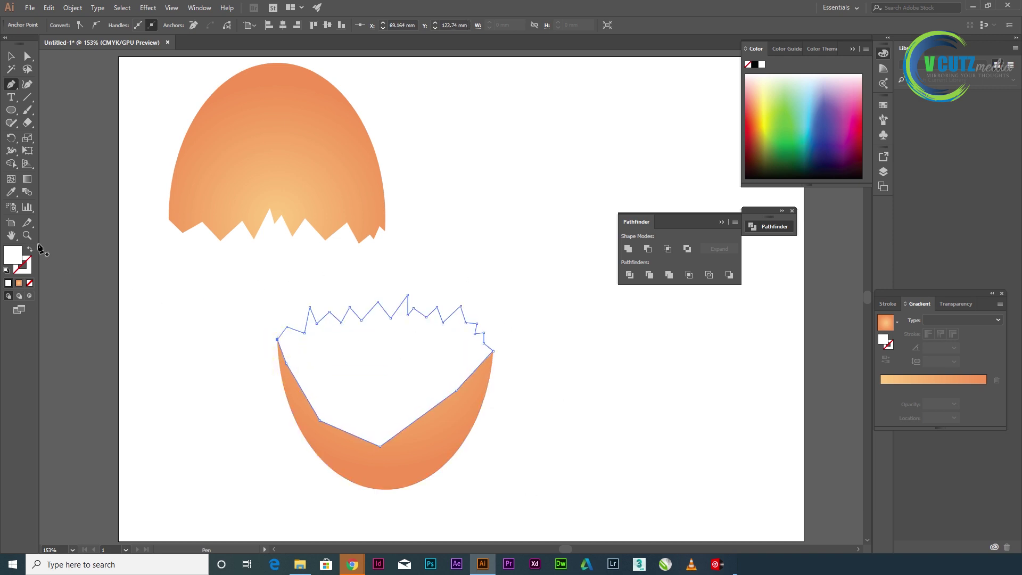
Apply the upper shell half's gradient to the jagged back piece with the Eyedropper and send the piece behind the lower shell half
left_click(11, 193)
left_click(327, 170)
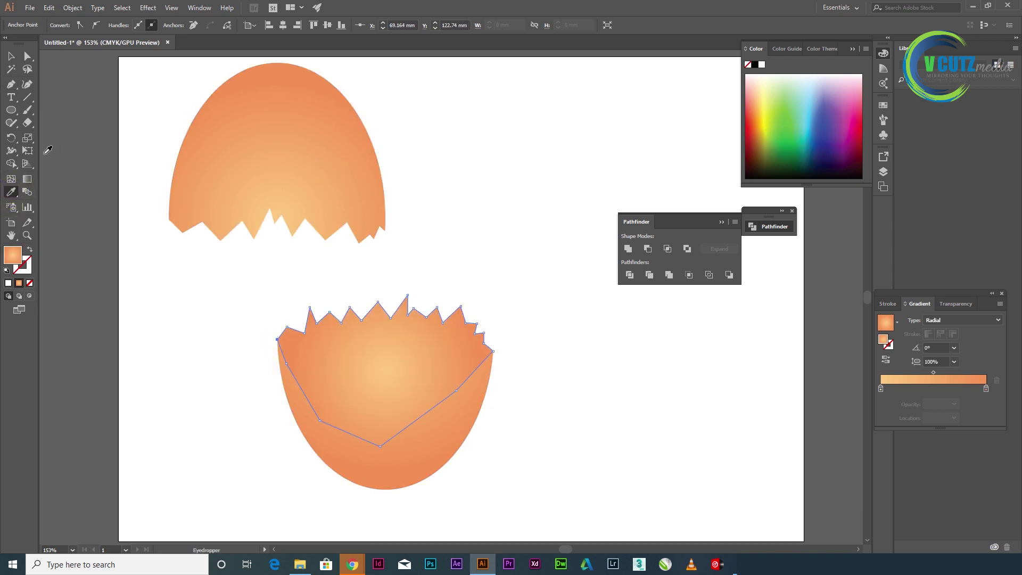
left_click(11, 56)
right_click(373, 344)
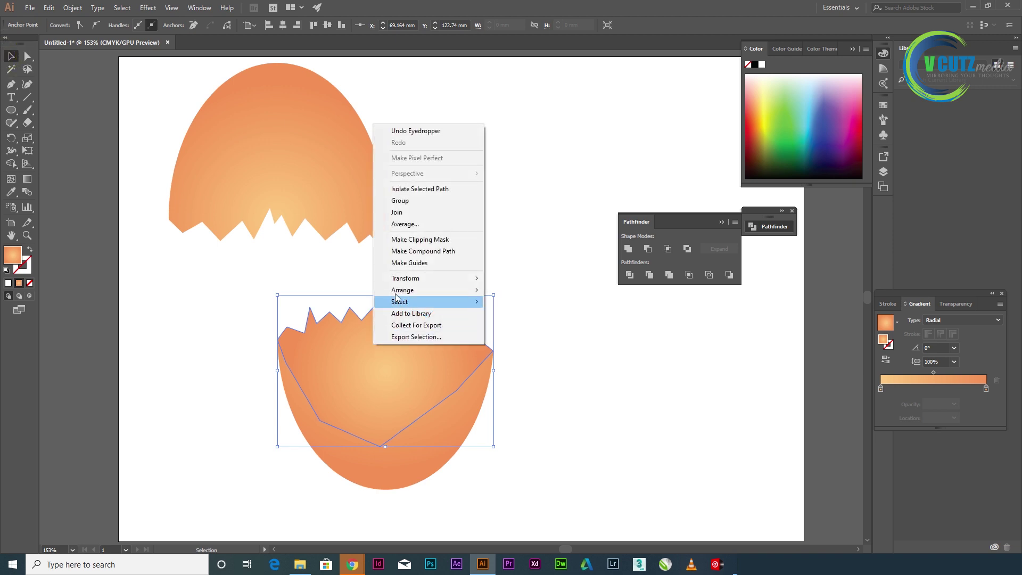
mouse_move(403, 291)
left_click(519, 326)
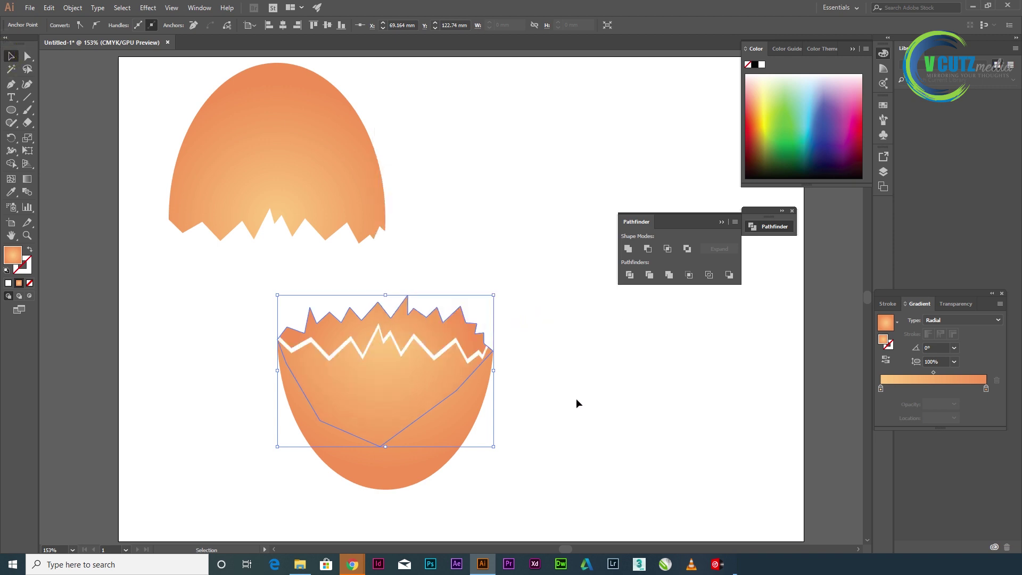
left_click(605, 396)
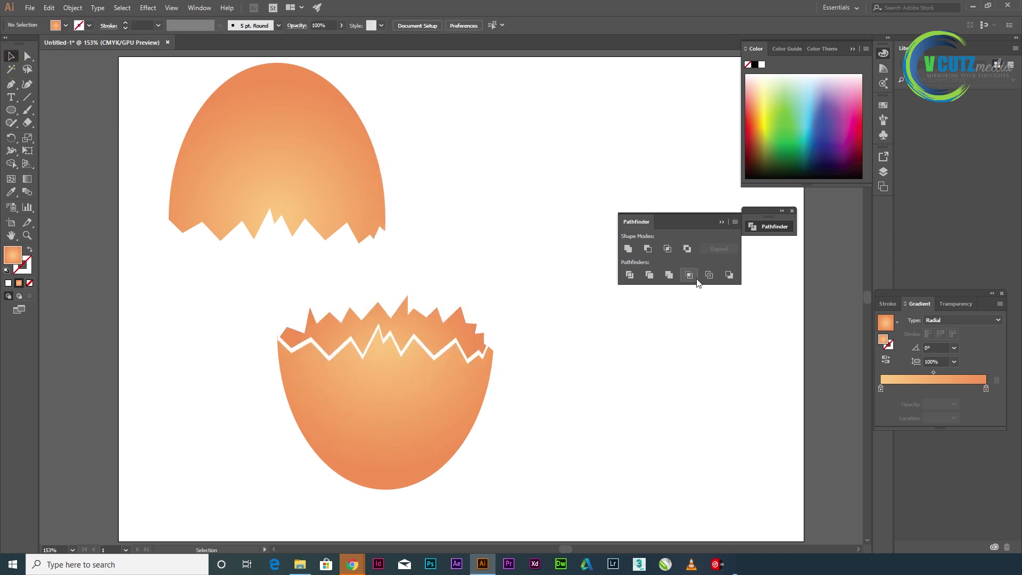
Redirect the back piece's radial gradient to about -140° and shift its light centre below and left of the piece's middle
left_click(24, 177)
left_click(389, 315)
left_click(28, 179)
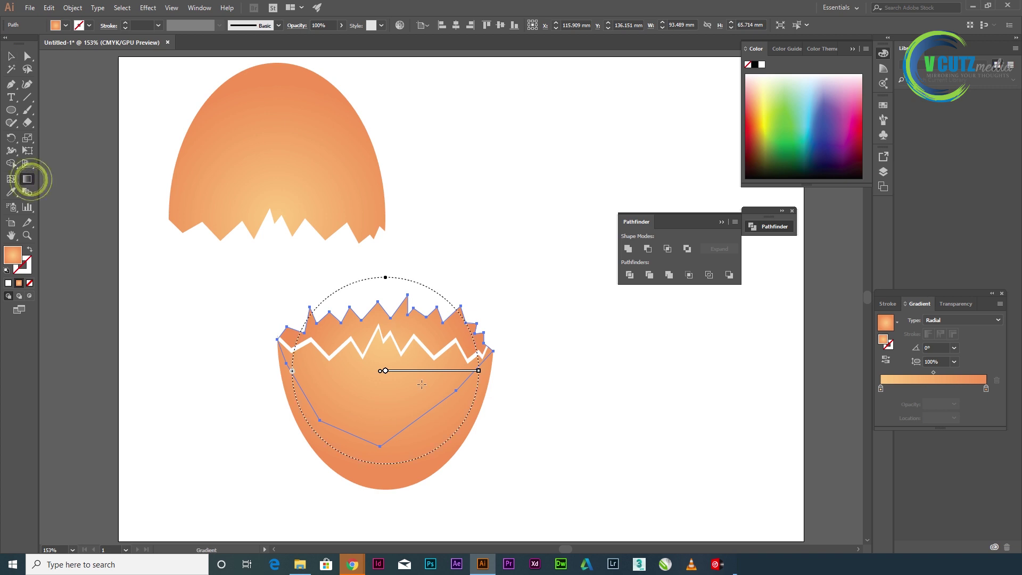
left_click_drag(429, 330, 295, 442)
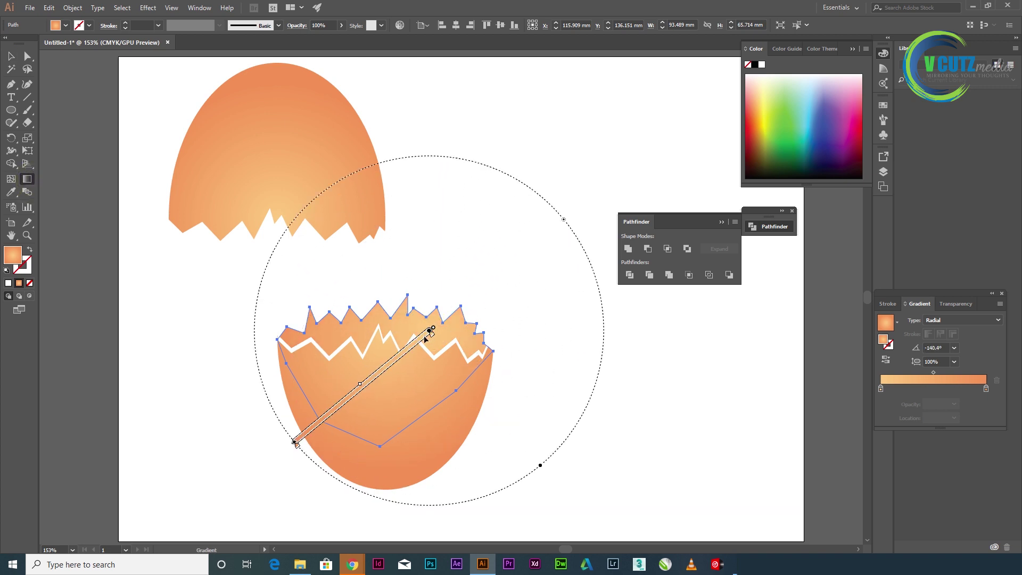
left_click_drag(425, 337, 357, 401)
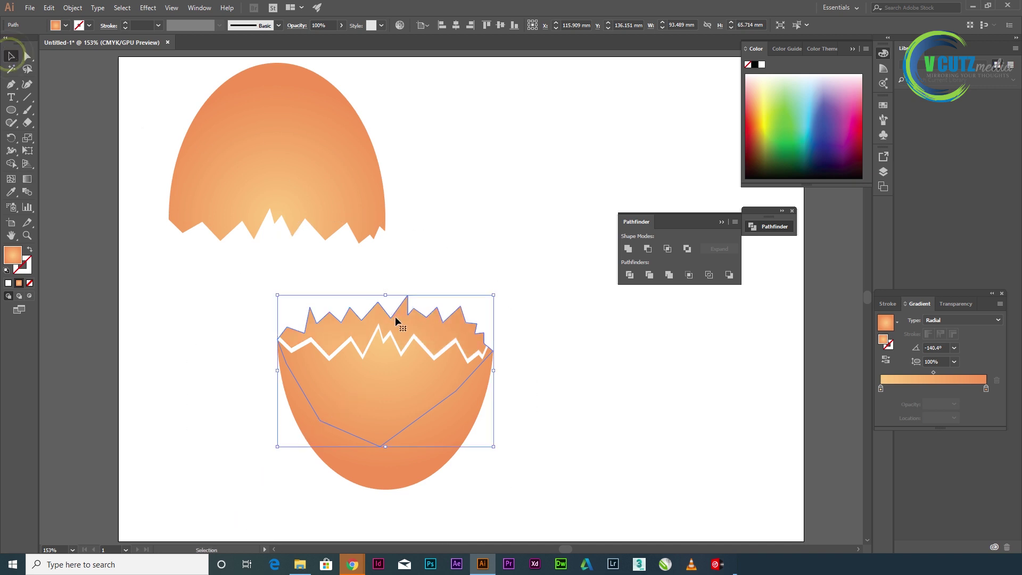
Place two slightly offset copies of the jagged back piece to the right of the lower shell half and select both
left_click_drag(389, 326, 631, 364)
left_click(615, 382, "shift")
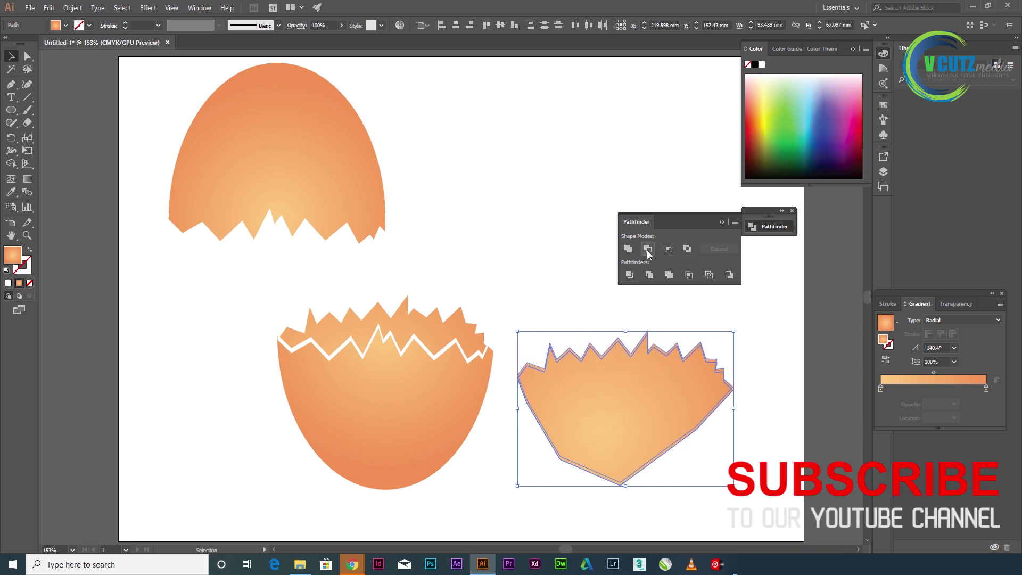
left_click(626, 275)
key("ctrl+z")
left_click(784, 331)
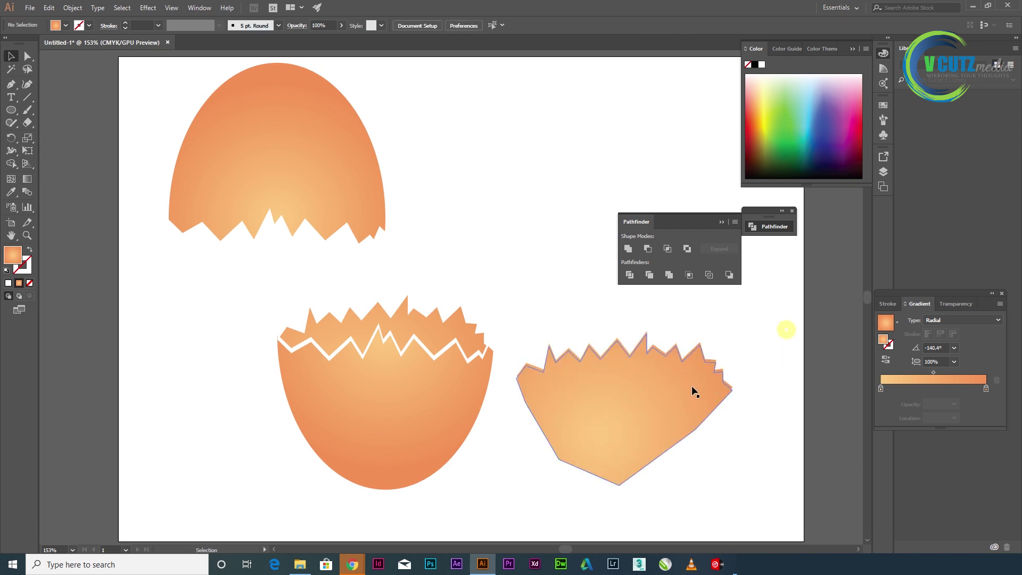
Nudge the front copy about 0.7 mm down and 0.35 mm right, and subtract it with Minus Front to leave a thin zigzag strip
left_click(686, 388)
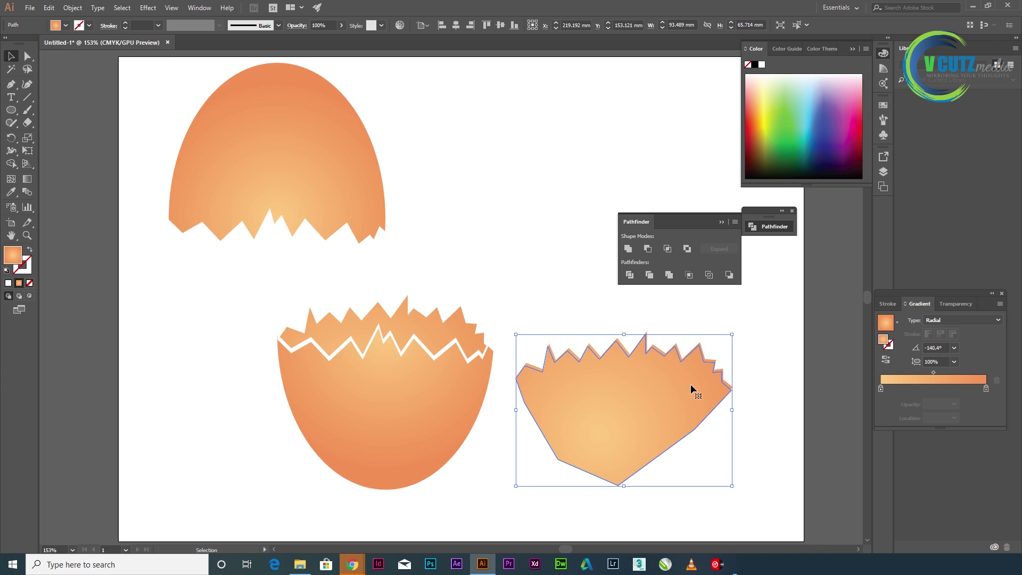
key("Down")
key("Down")
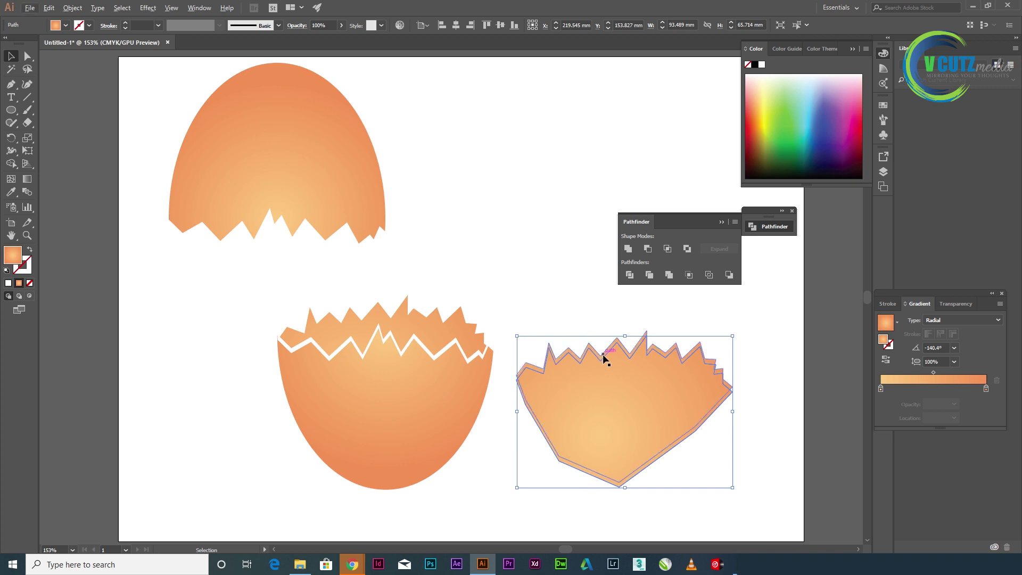
key("Right")
left_click(647, 251)
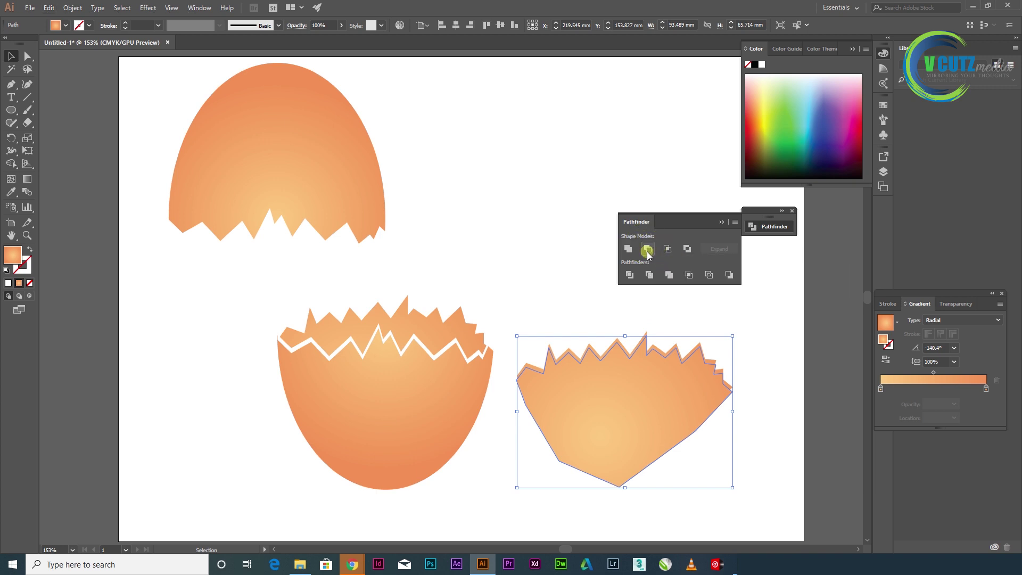
left_click(566, 338, "shift")
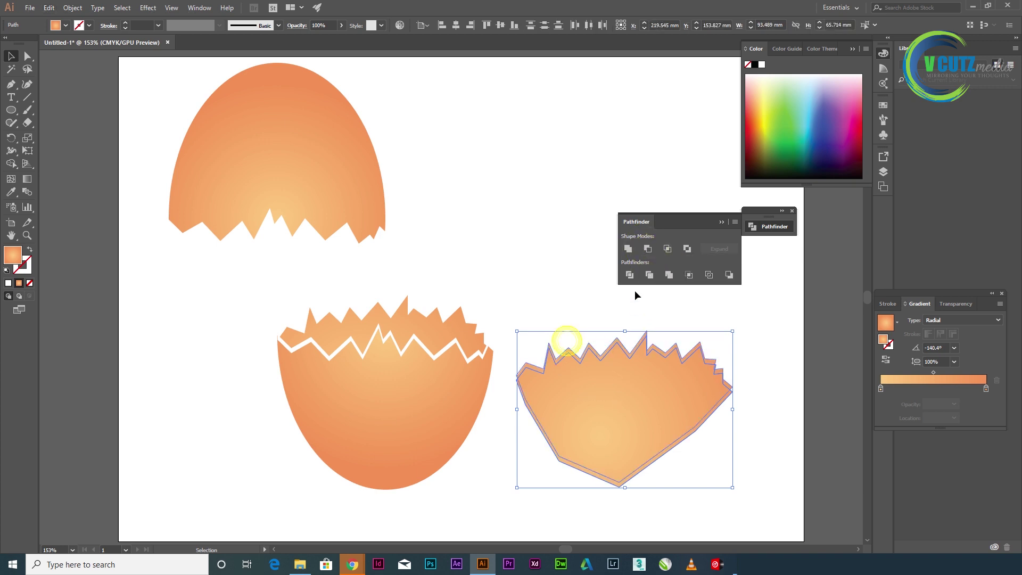
left_click(648, 249)
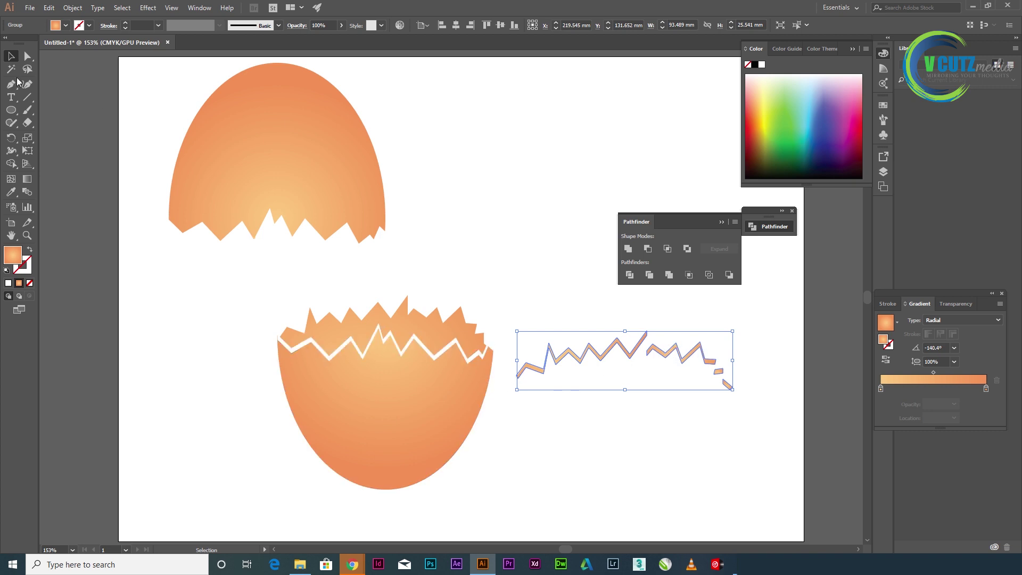
Fill the new zigzag strip cut from the back piece with white
left_click(66, 25)
left_click(22, 43)
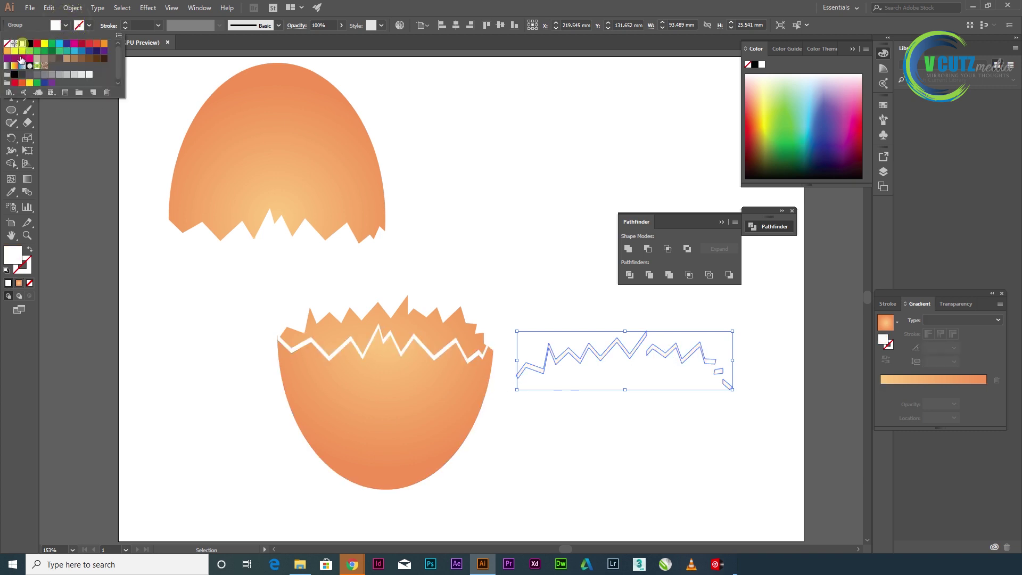
left_click(81, 162)
left_click(12, 54)
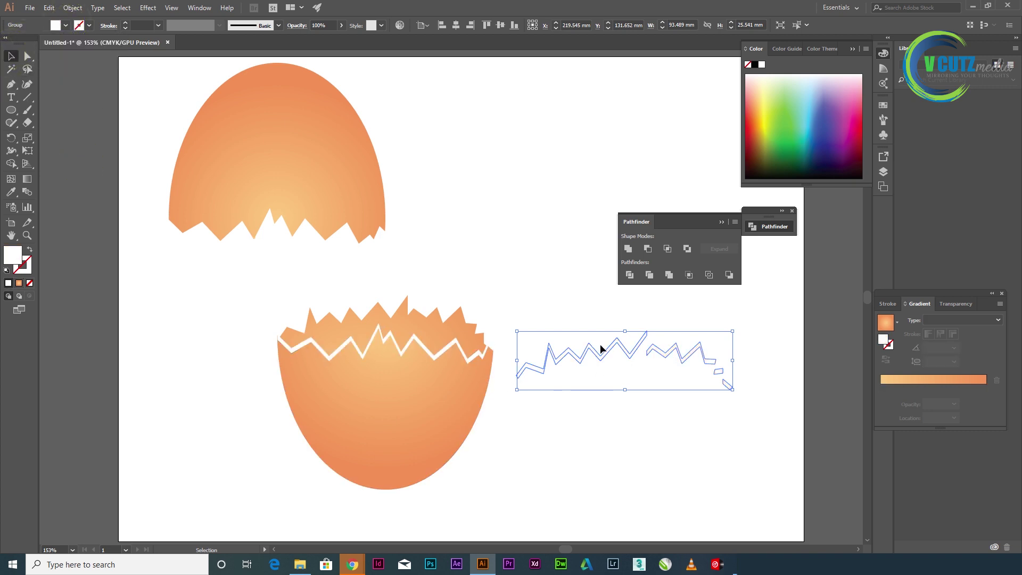
Move the white zigzag strip onto the jagged upper edge of the lower half's back piece
left_click_drag(601, 349, 368, 311)
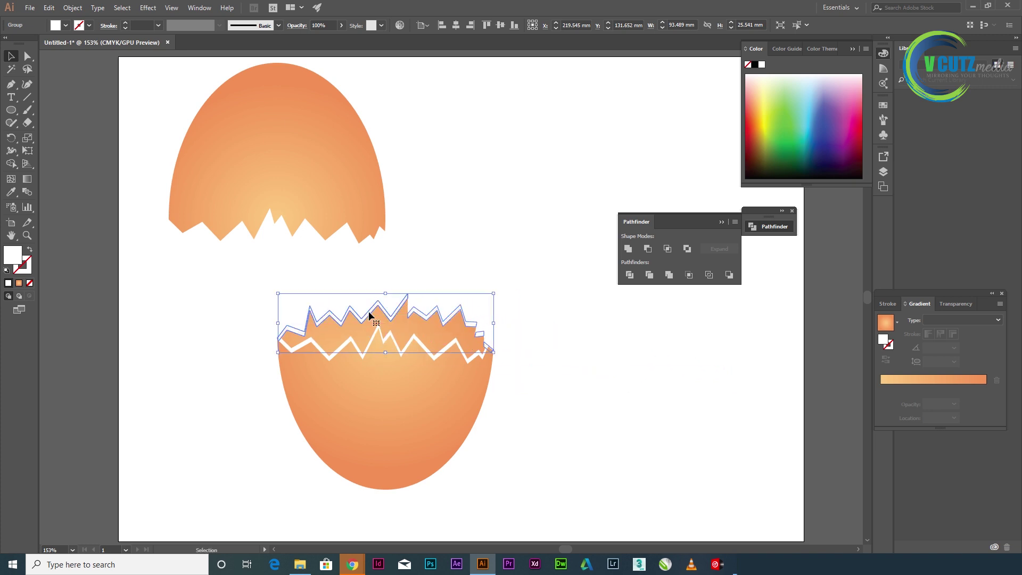
left_click(602, 407)
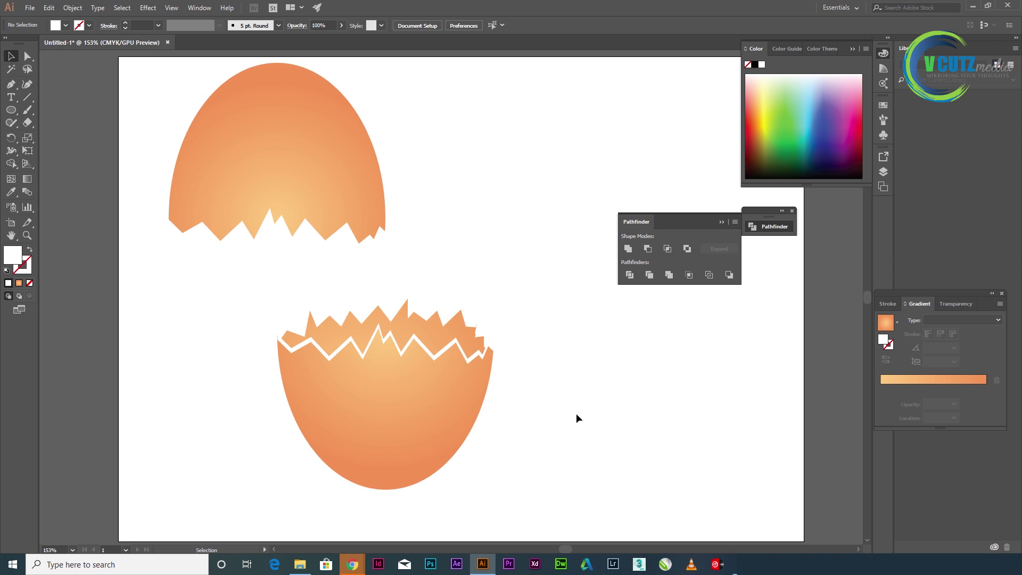
Move the whole lower shell half with its white strips beneath the upper half, and shift the Pathfinder panel off the artboard
left_click_drag(245, 287, 452, 392)
left_click(646, 398)
left_click_drag(311, 293, 544, 456)
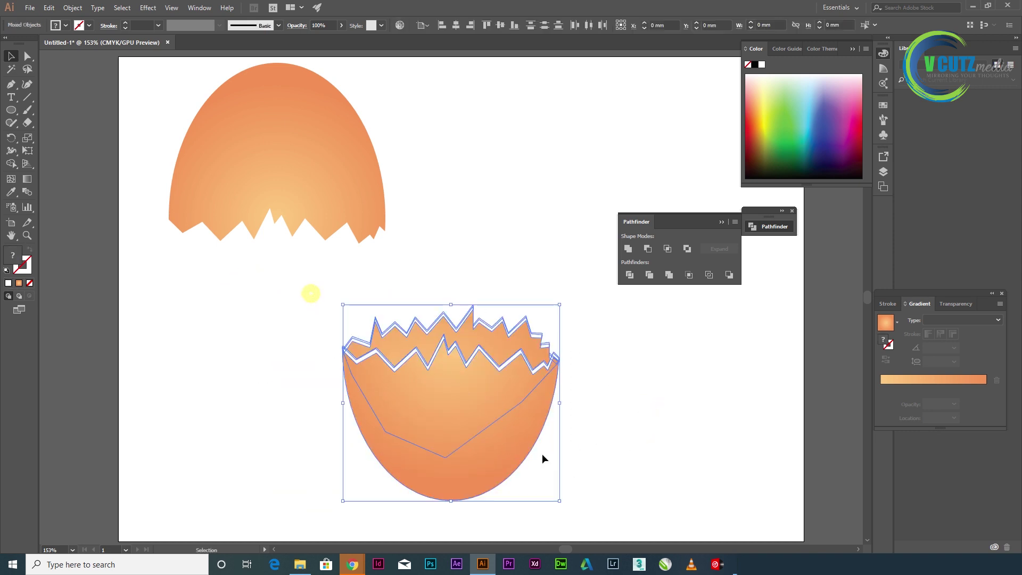
left_click_drag(433, 401, 241, 401)
left_click(547, 433)
left_click_drag(565, 399, 491, 395)
left_click_drag(694, 224, 798, 256)
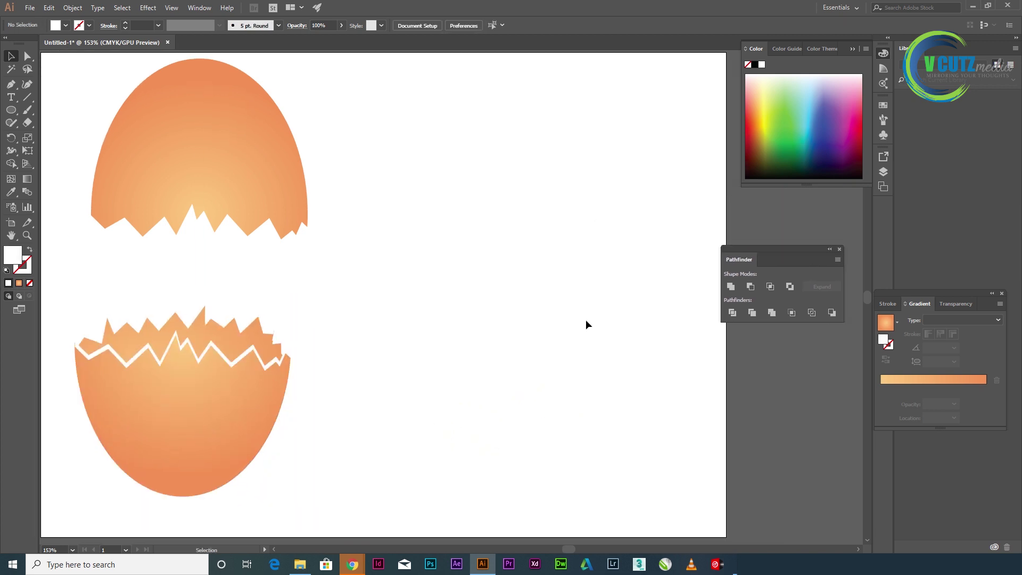
left_click_drag(580, 317, 547, 304)
Draw an upright ellipse about 45 by 57 mm right of the shell halves and fill it with the orange radial gradient
left_click(10, 110)
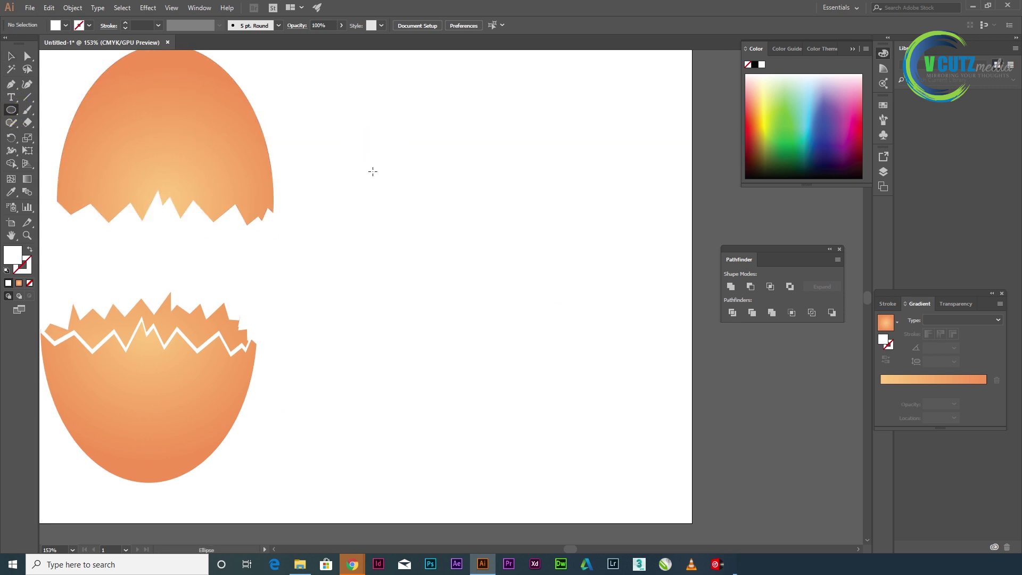
left_click_drag(357, 162, 461, 293)
left_click(19, 283)
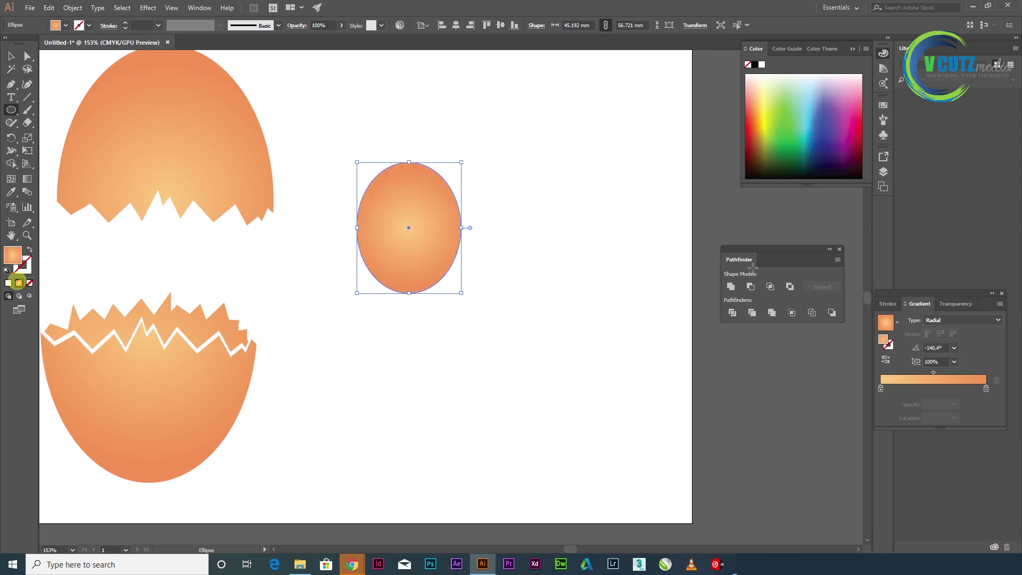
Recolour the ellipse's gradient: outer stop to magenta 32% and yellow 73%, inner stop to magenta 13% and yellow 12%
double_click(986, 390)
left_click_drag(924, 447, 914, 445)
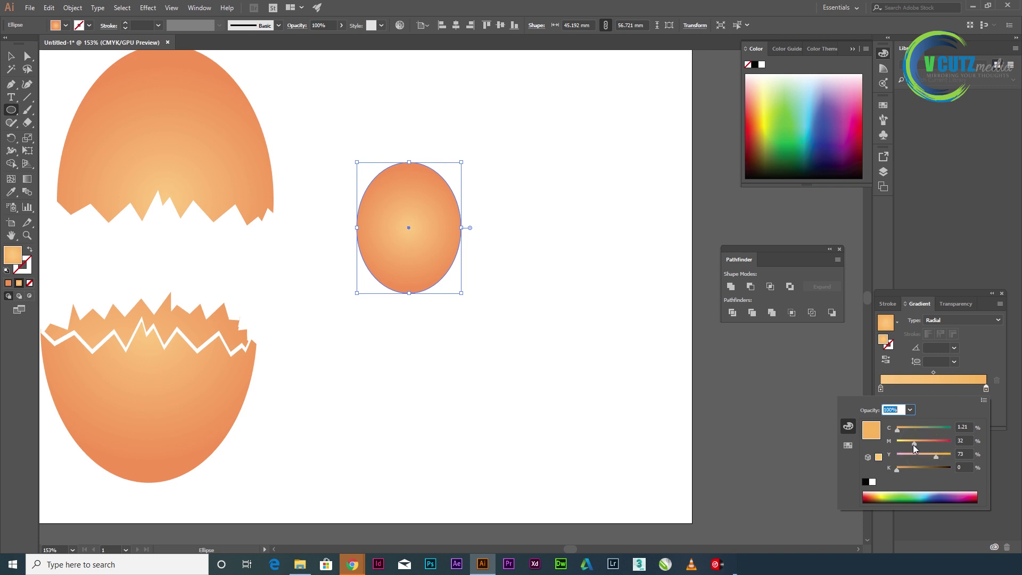
double_click(881, 389)
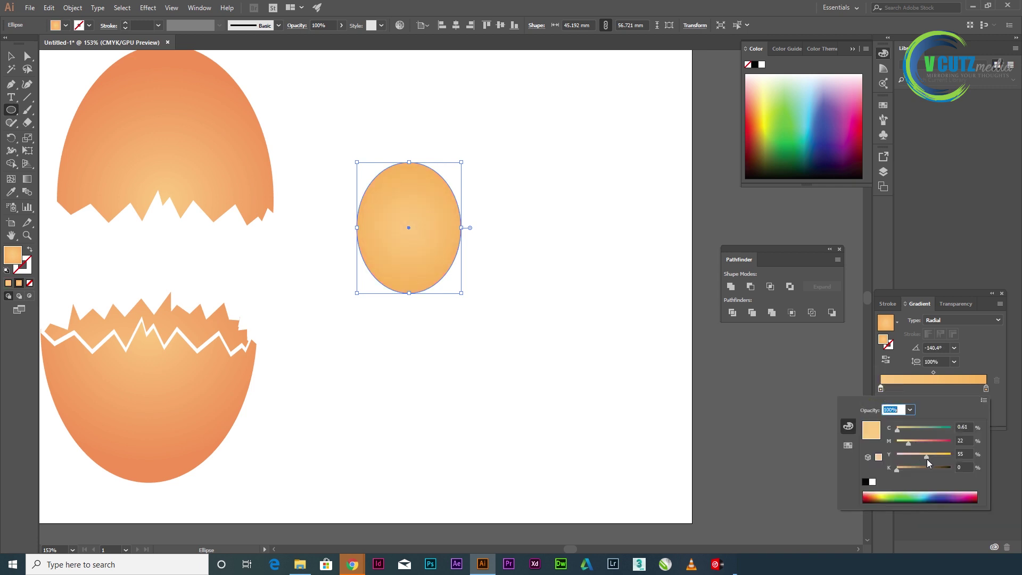
left_click_drag(927, 459, 908, 459)
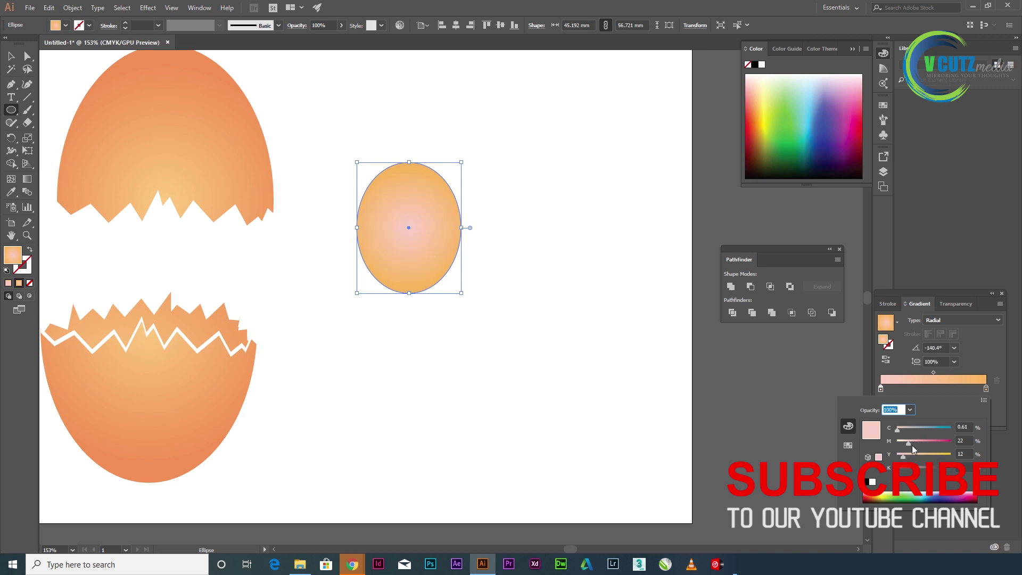
left_click_drag(912, 445, 902, 445)
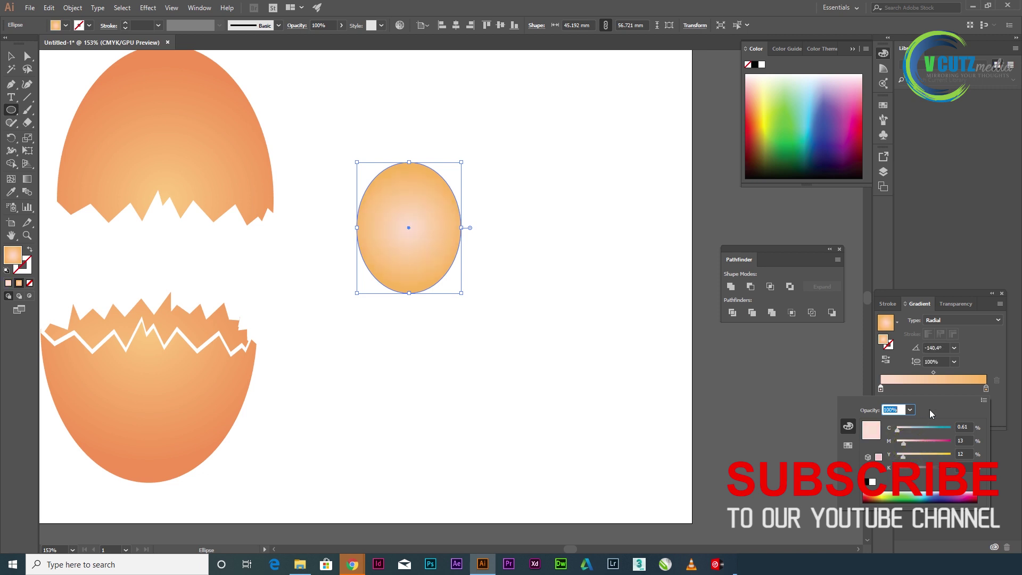
Refine the ellipse's gradient to a soft yellow outer stop with magenta 16% and yellow 56%, and slightly reduce the inner stop's yellow
double_click(986, 389)
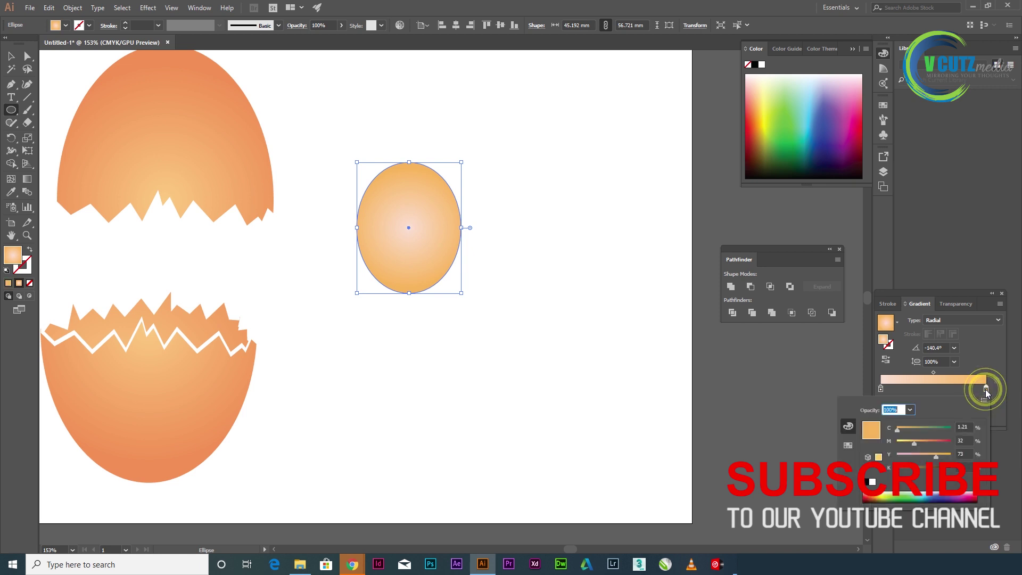
left_click_drag(935, 457, 925, 459)
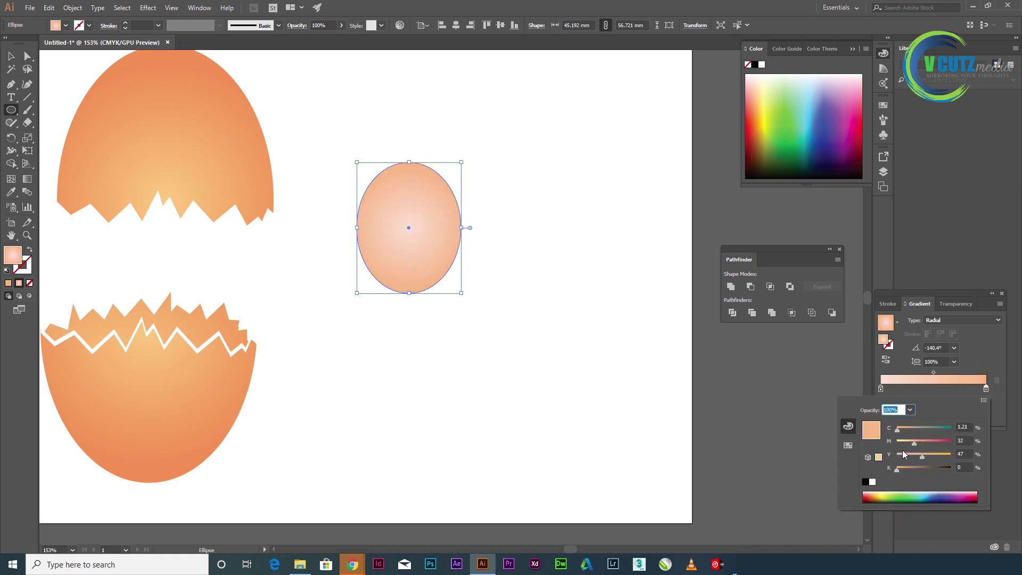
double_click(880, 388)
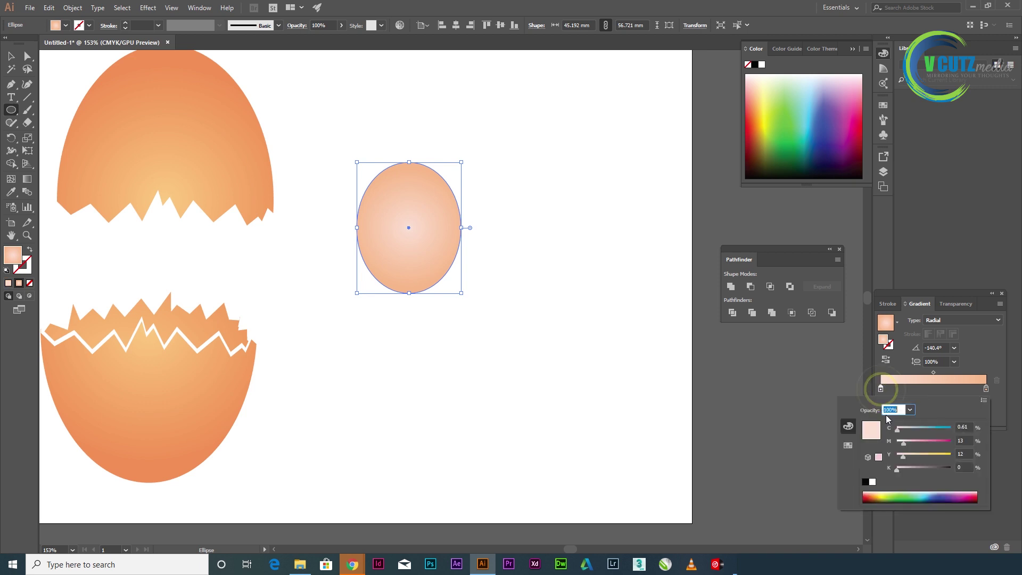
left_click_drag(906, 459, 903, 460)
double_click(985, 389)
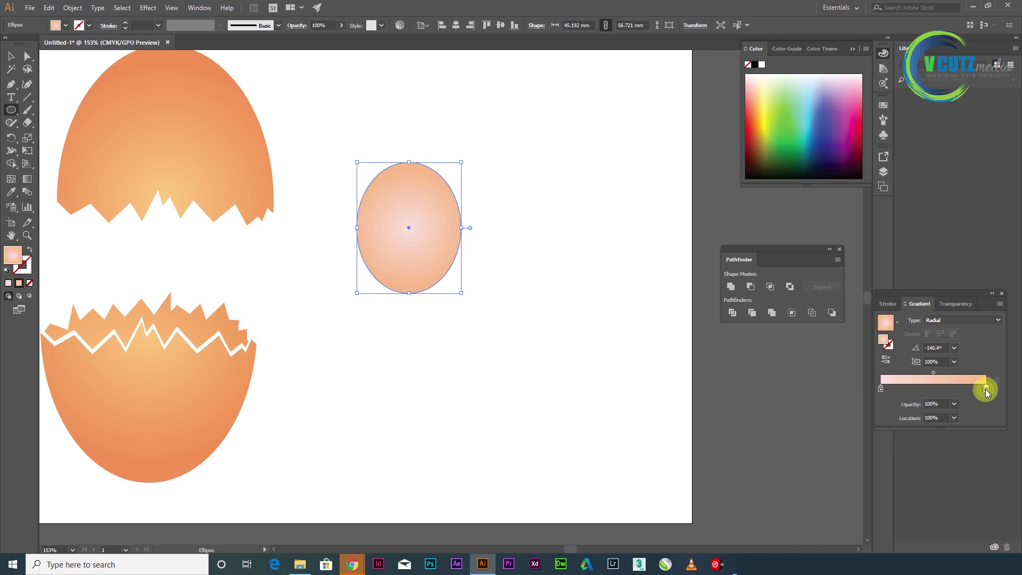
left_click_drag(922, 458, 906, 443)
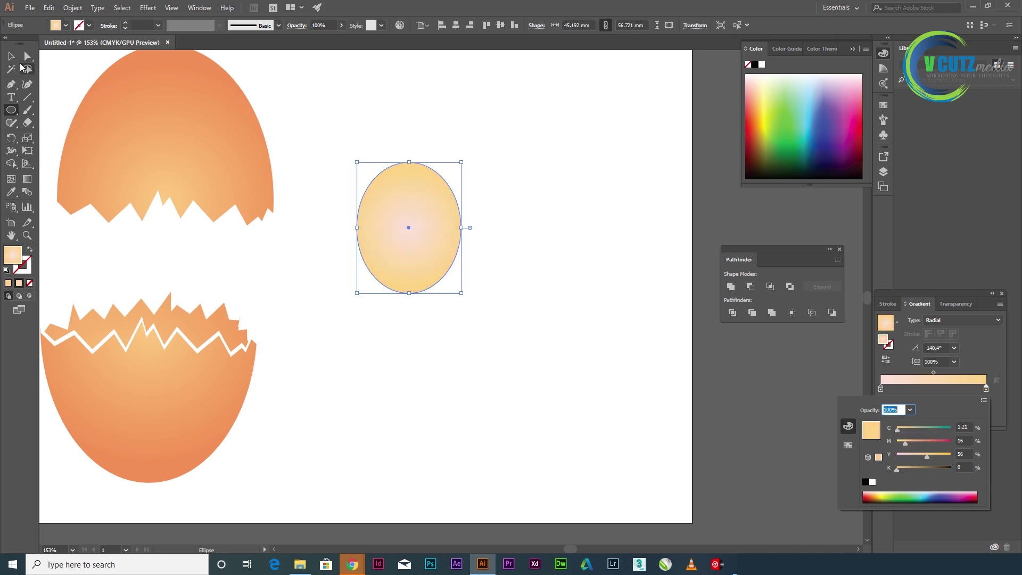
left_click(283, 331)
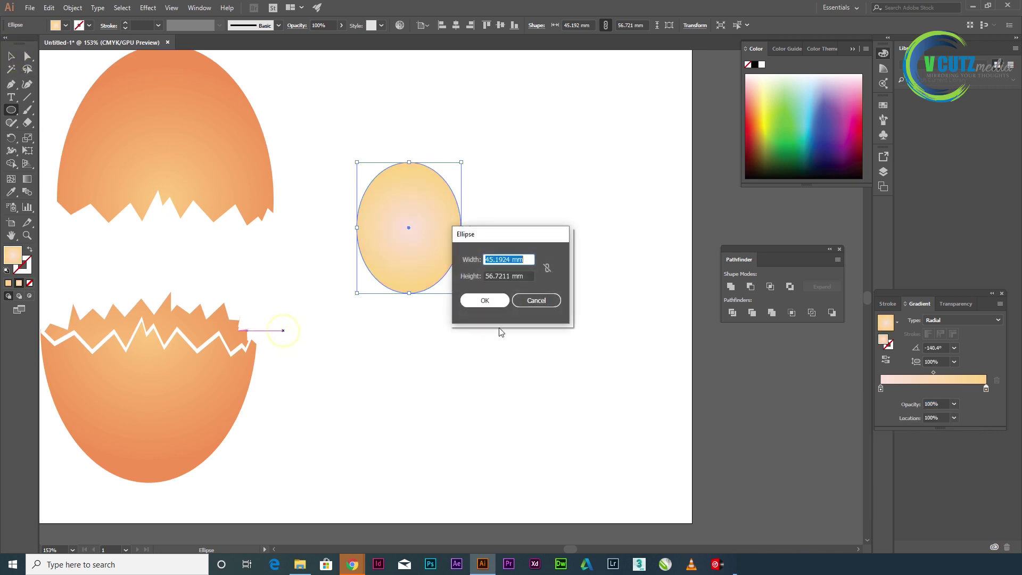
left_click(537, 300)
Place a copy of the yellow ellipse about 73 mm to its right and 20 mm lower
left_click(10, 56)
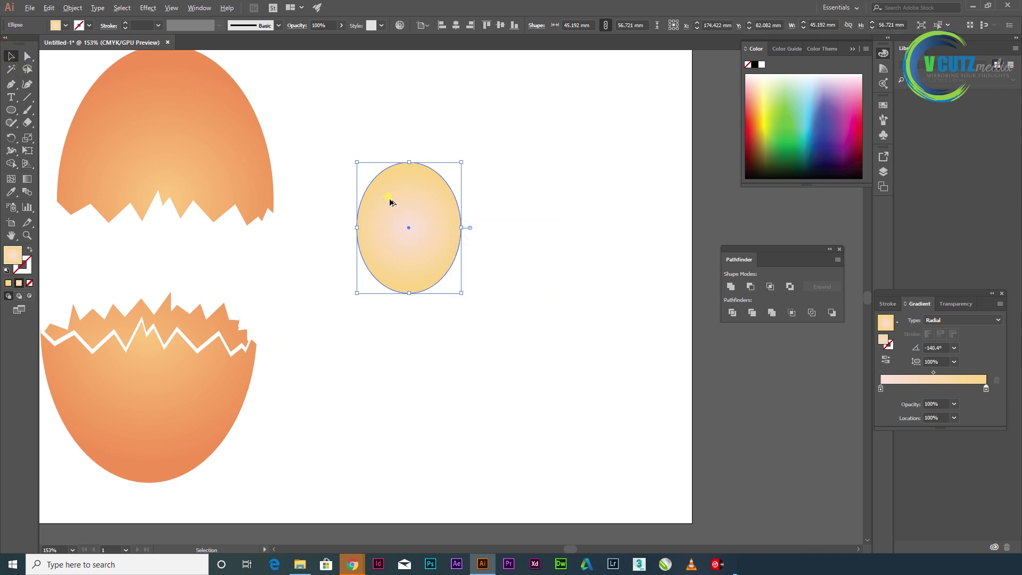
left_click_drag(392, 202, 447, 257)
scroll(569, 303, "up", 1)
left_click_drag(431, 224, 477, 150)
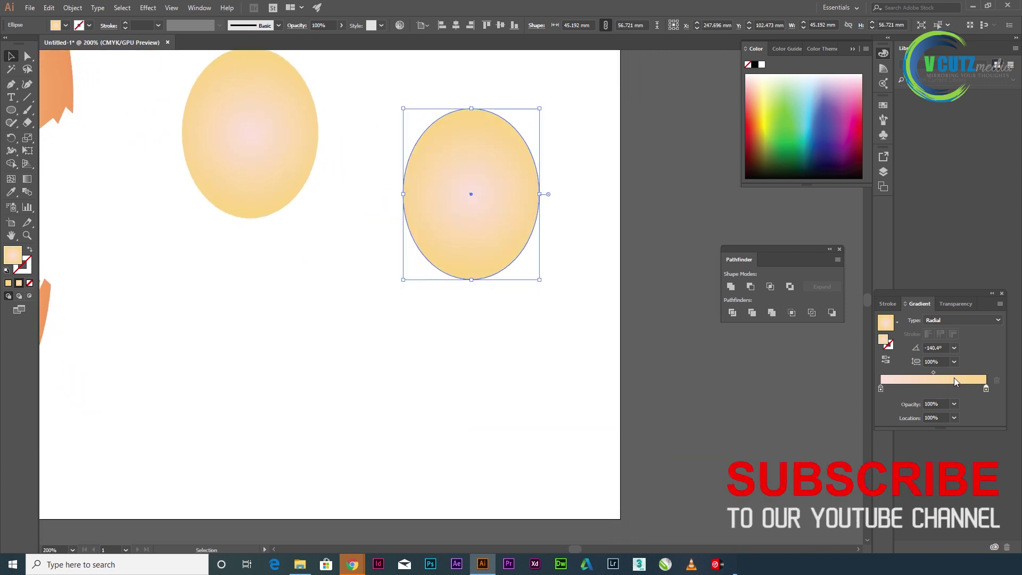
Fill the copied ellipse with the white-to-black gradient preset, set its dark stop to cyan 18% and black 32%, and make it radial
left_click(897, 321)
left_click(854, 344)
double_click(986, 389)
left_click(921, 470)
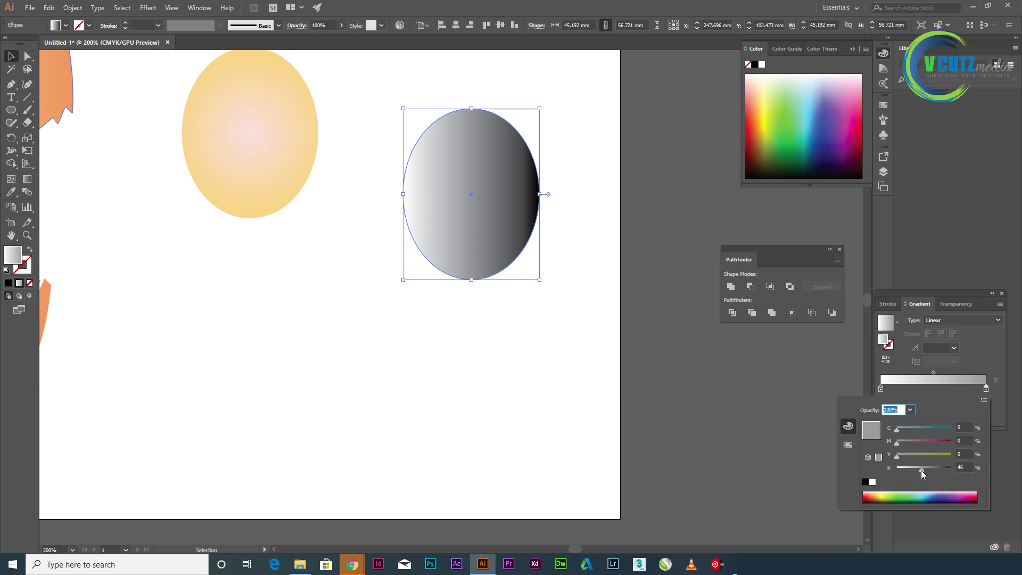
left_click_drag(921, 470, 919, 471)
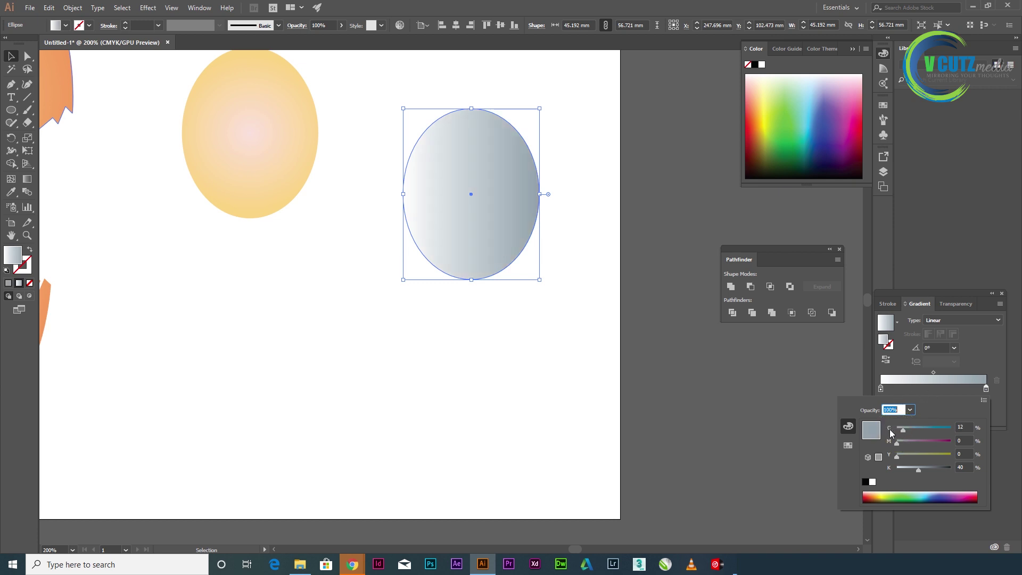
left_click_drag(906, 430, 907, 433)
left_click_drag(918, 468, 913, 470)
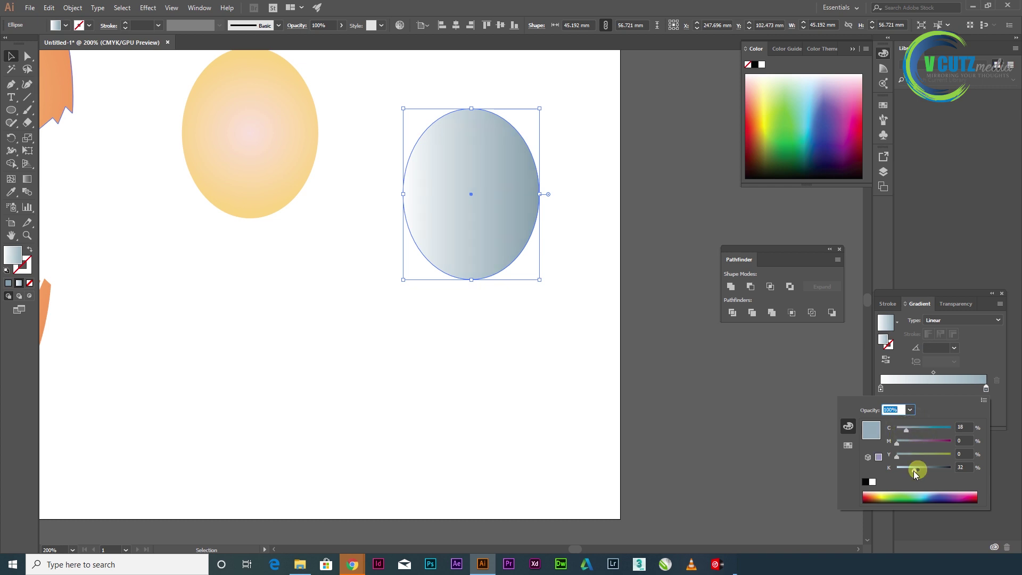
left_click(964, 320)
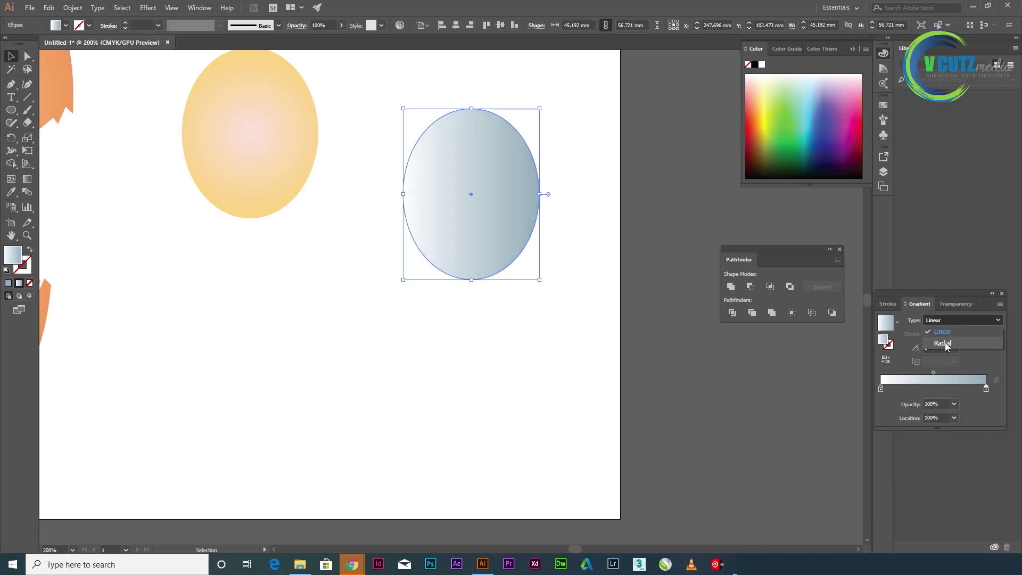
left_click(943, 344)
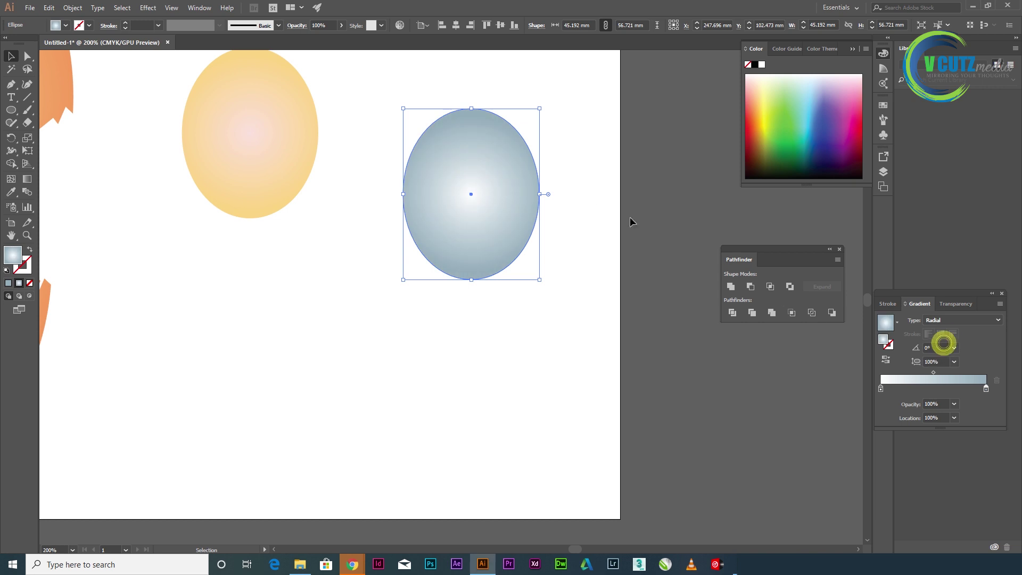
Redirect the grey ellipse's radial gradient to about 38° with its white centre slightly left of the ellipse's middle
left_click(26, 179)
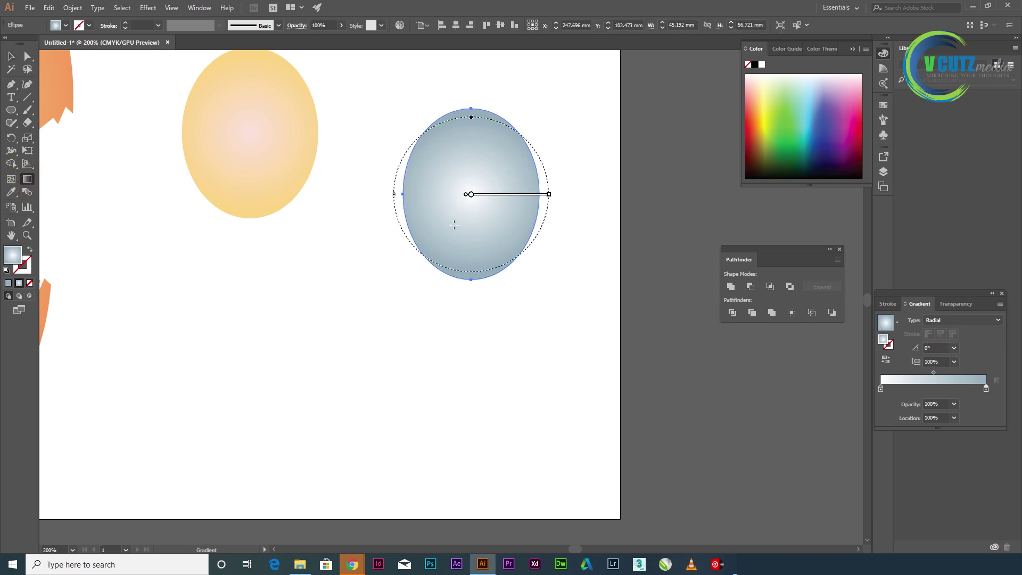
left_click_drag(454, 224, 543, 156)
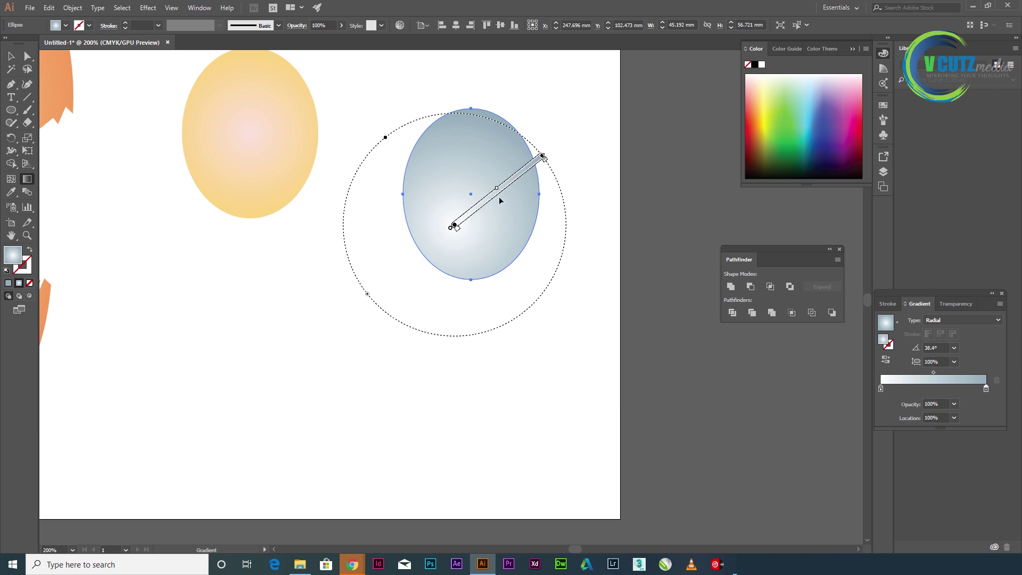
left_click_drag(495, 198, 500, 168)
Draw a circle about 25 mm across between and below the two ellipses, and set its gradient's outer stop to cyan 100%
left_click(12, 110)
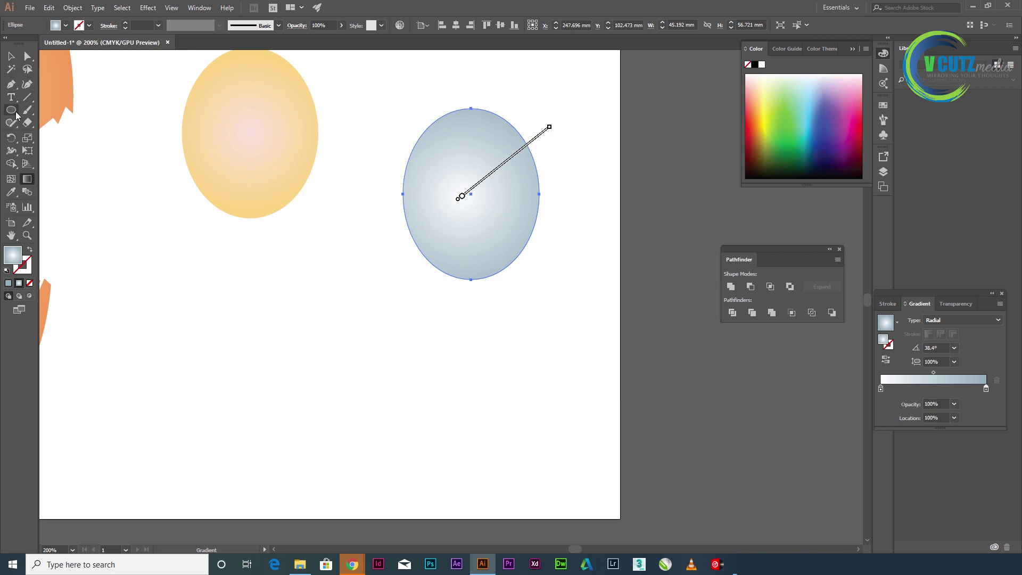
left_click_drag(317, 249, 379, 326)
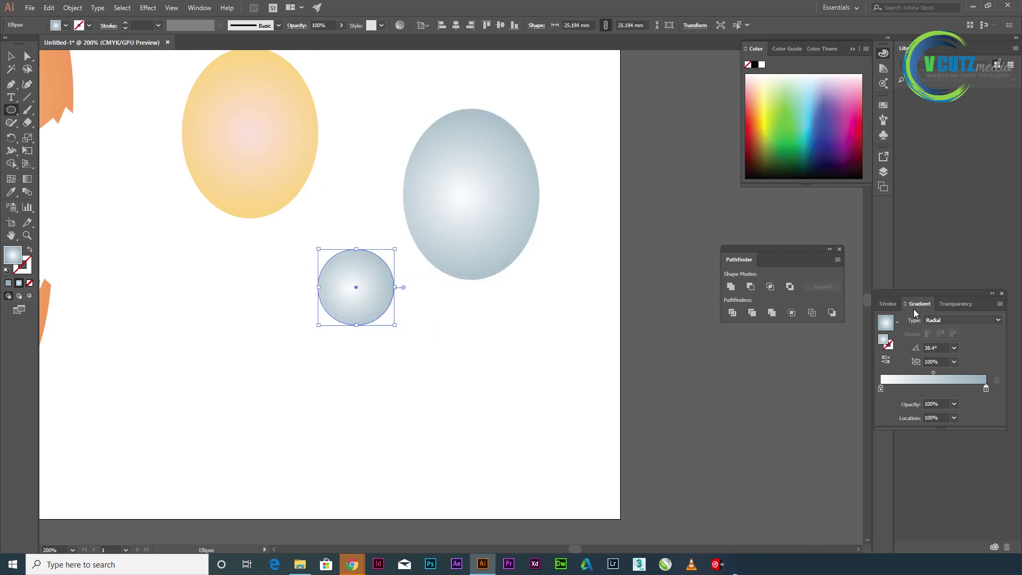
double_click(986, 390)
left_click_drag(929, 428, 957, 427)
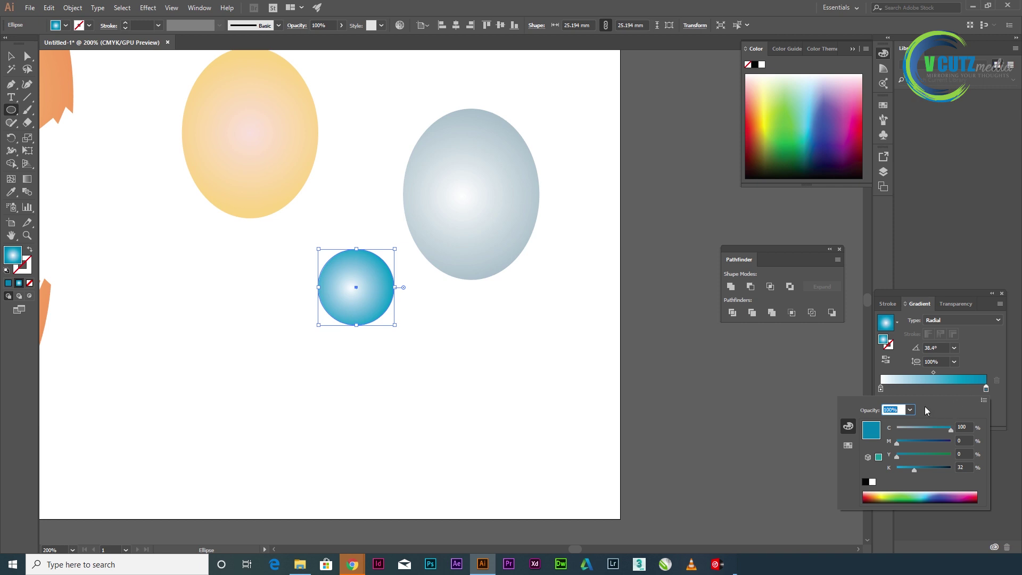
Change the circle's white inner gradient stop to a light blue with cyan 64%
left_click(881, 389)
double_click(881, 390)
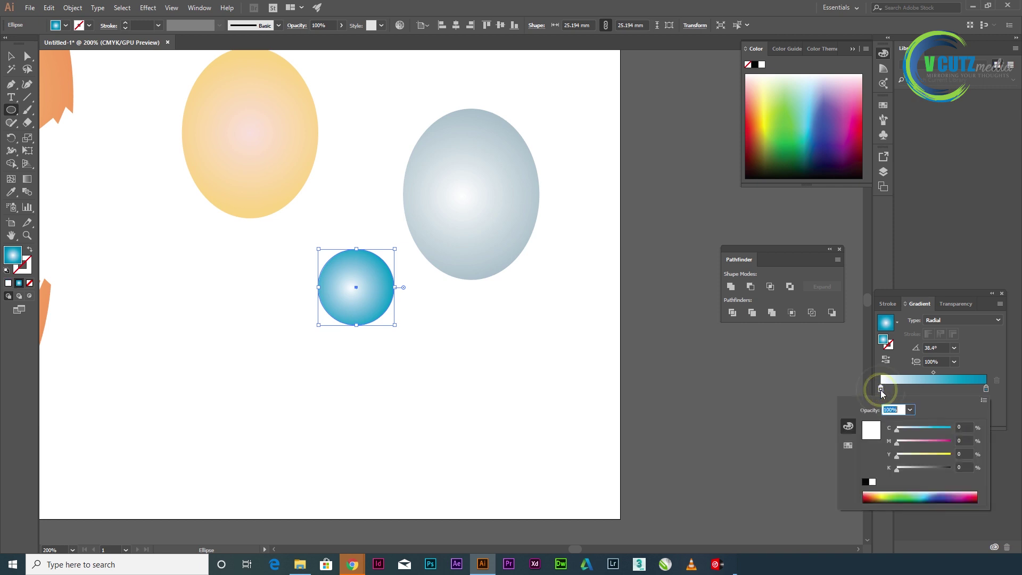
left_click(938, 432)
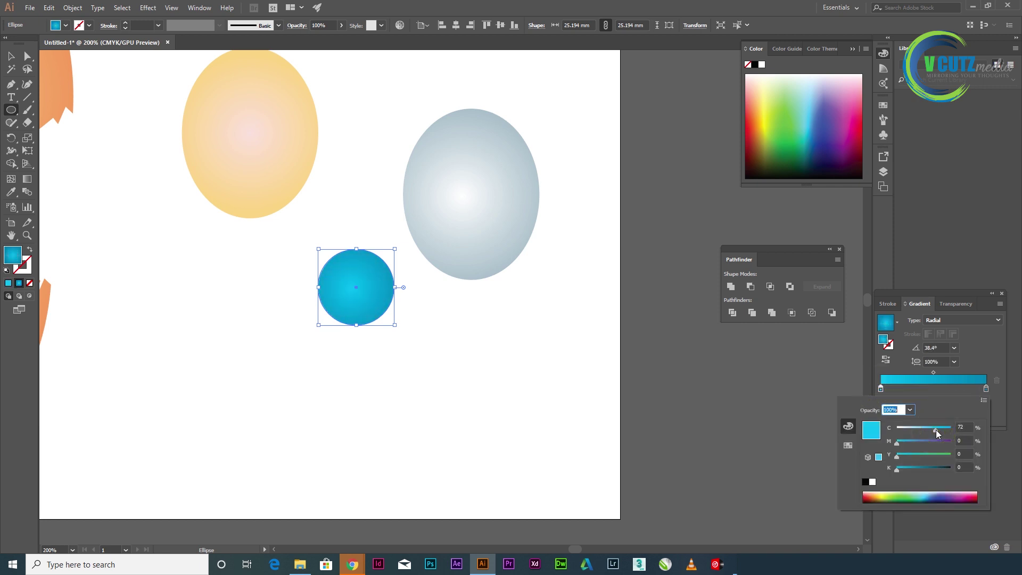
left_click_drag(937, 432, 932, 430)
Set the circle's outer gradient stop to magenta 11% and lighten the inner stop by lowering its cyan
double_click(986, 390)
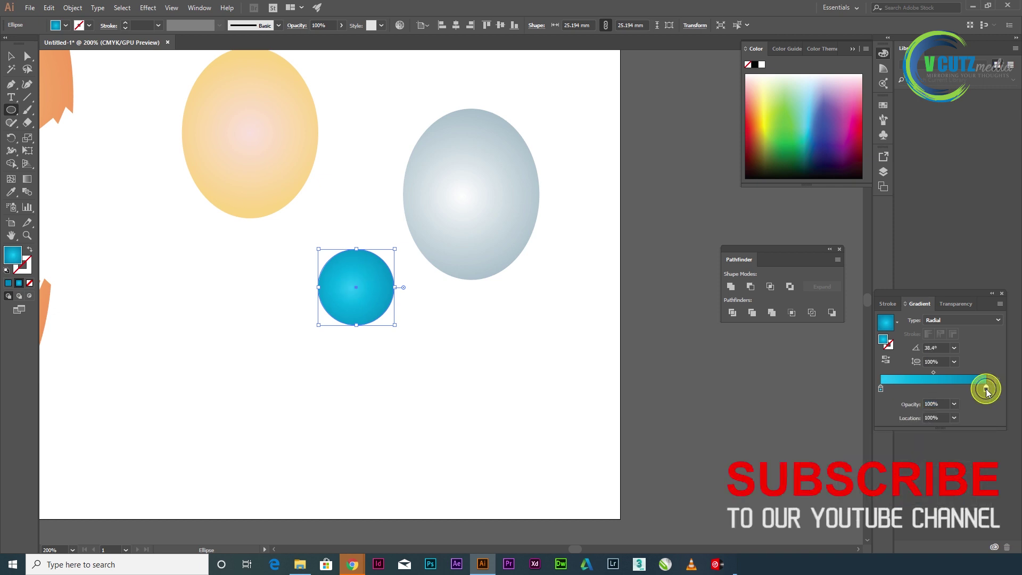
left_click_drag(900, 443, 903, 445)
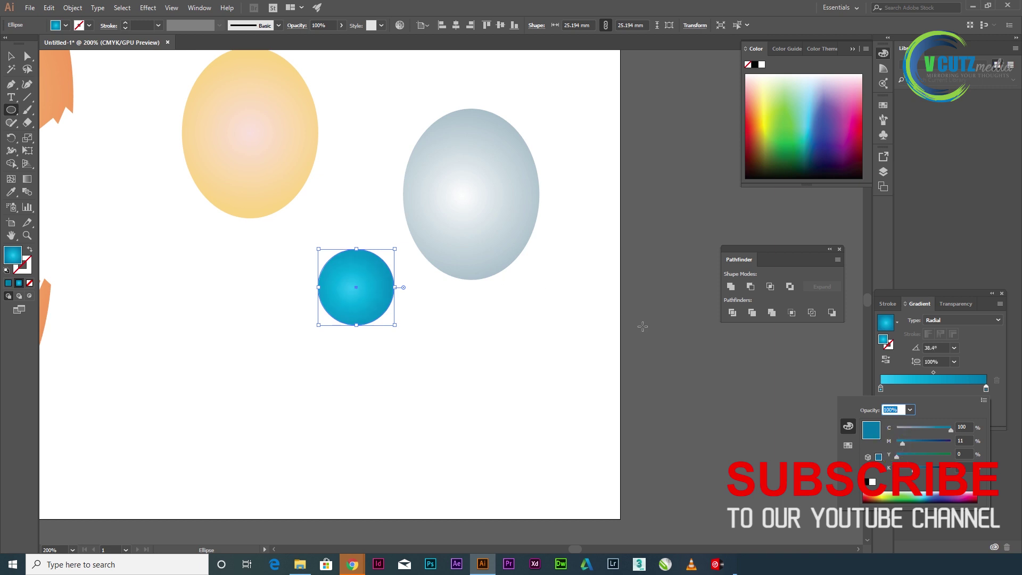
left_click(881, 388)
double_click(881, 388)
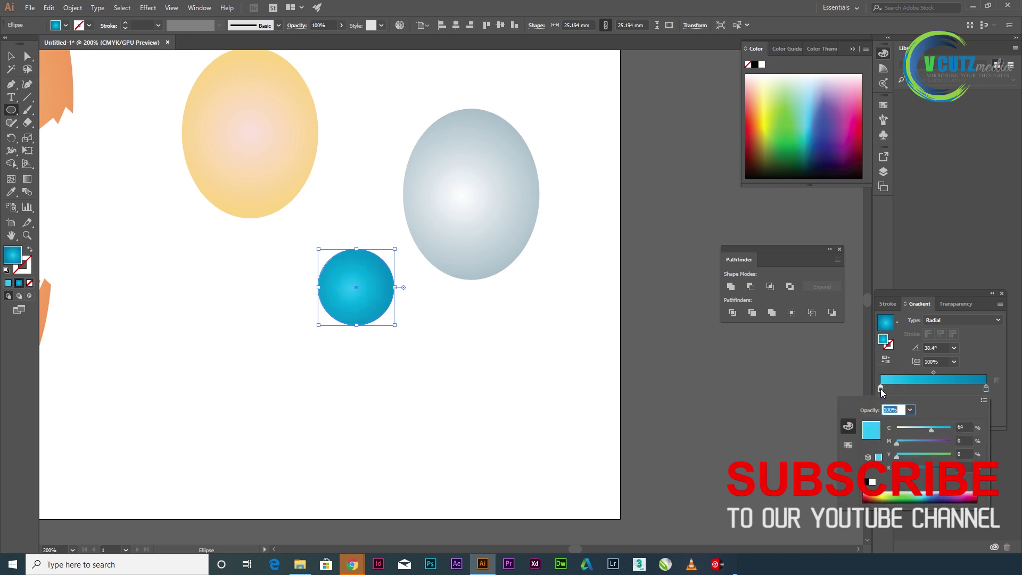
left_click_drag(931, 429, 926, 435)
Recolor the circle's light inner gradient colour, lowering its saturation to 35%
left_click(402, 25)
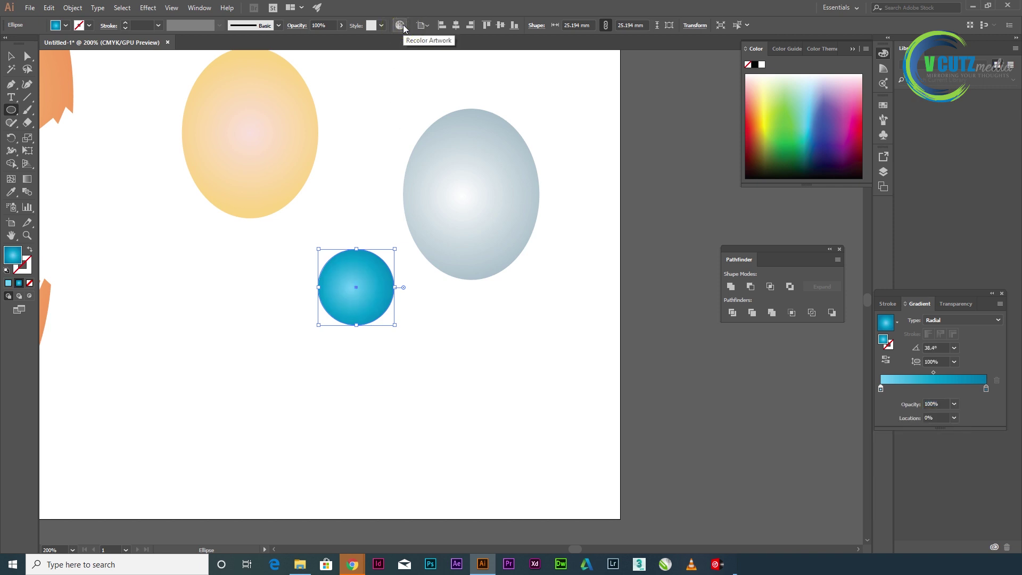
left_click(400, 26)
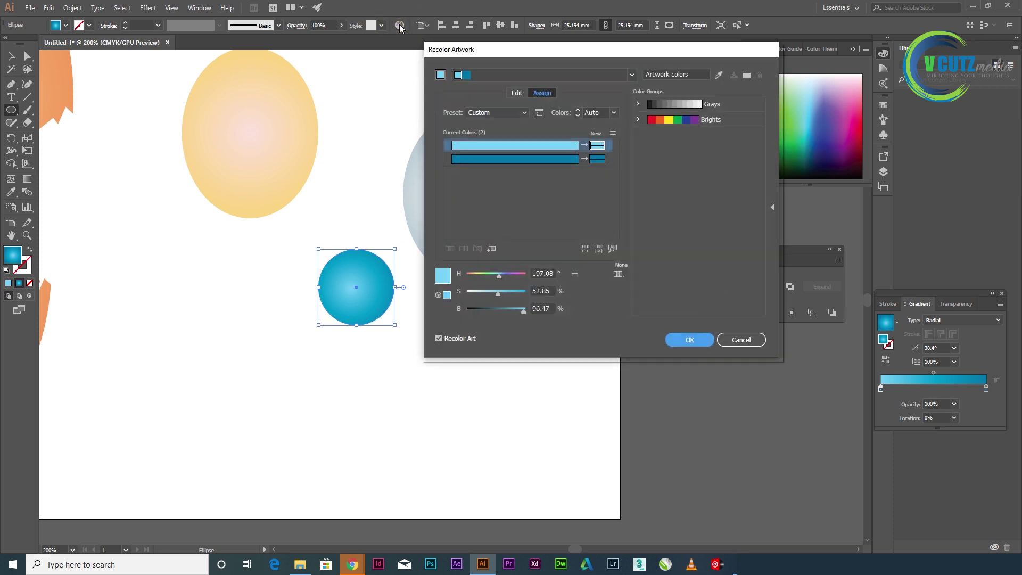
left_click_drag(529, 50, 629, 58)
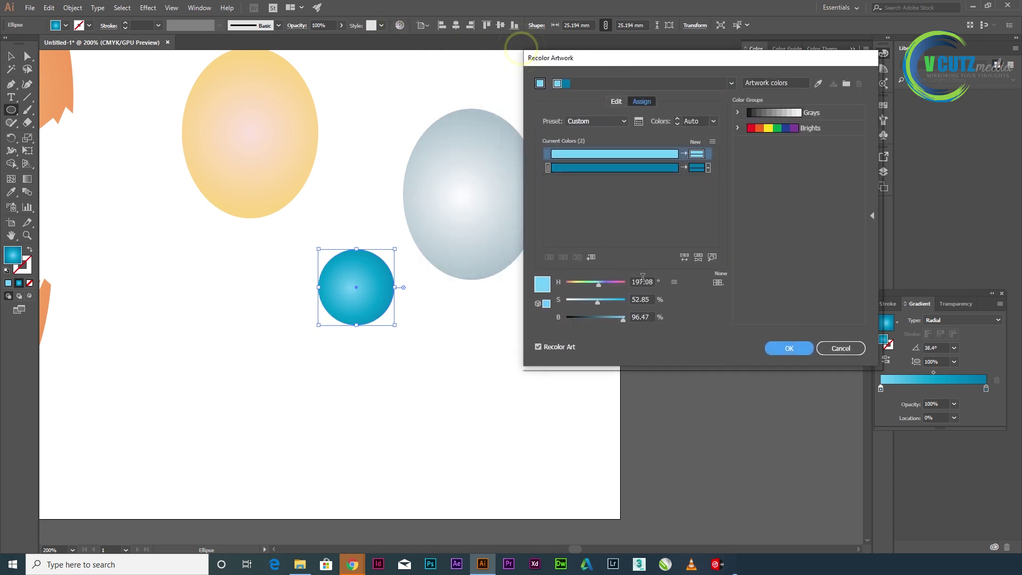
left_click(598, 302)
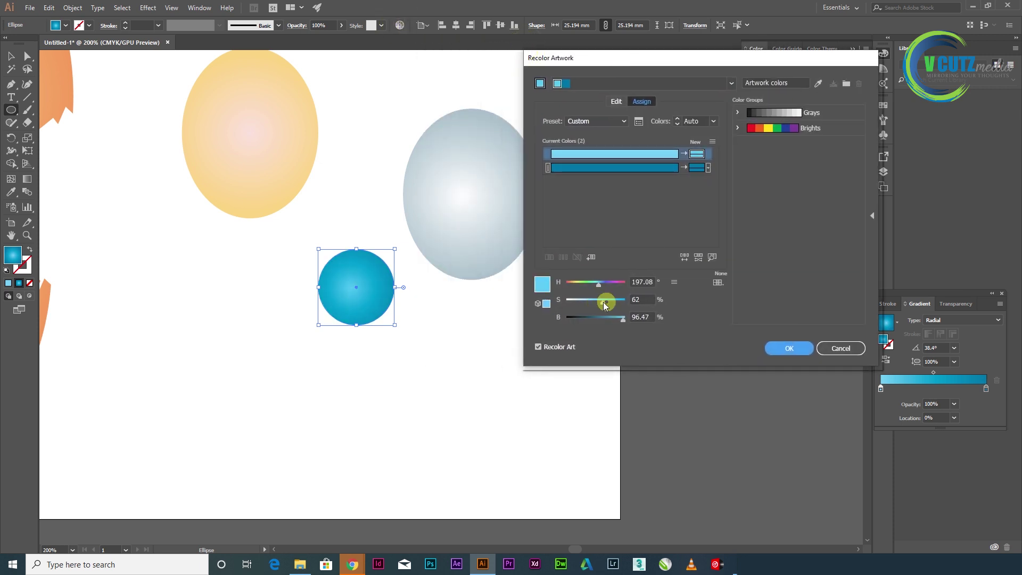
left_click_drag(601, 302, 589, 303)
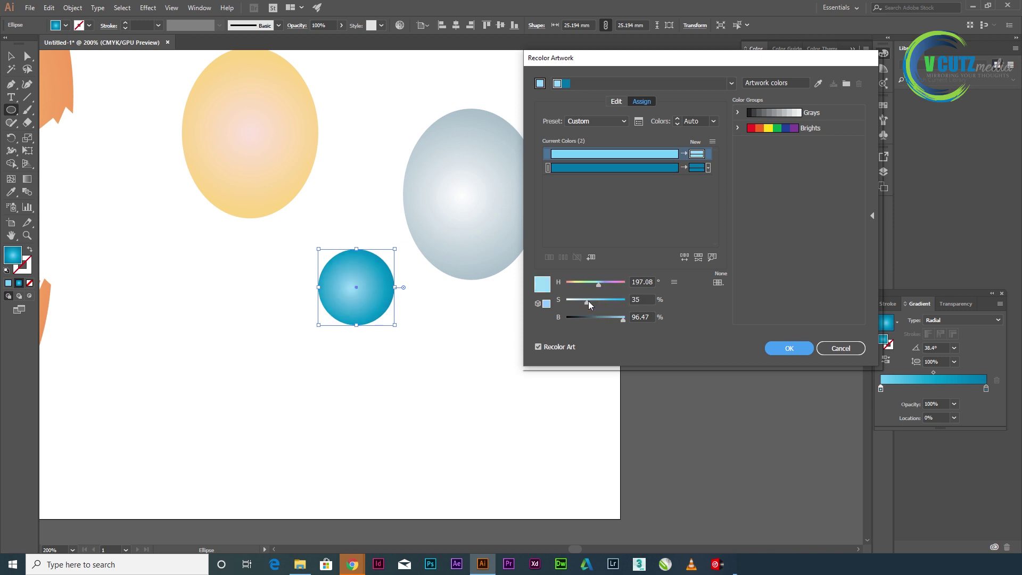
left_click(792, 347)
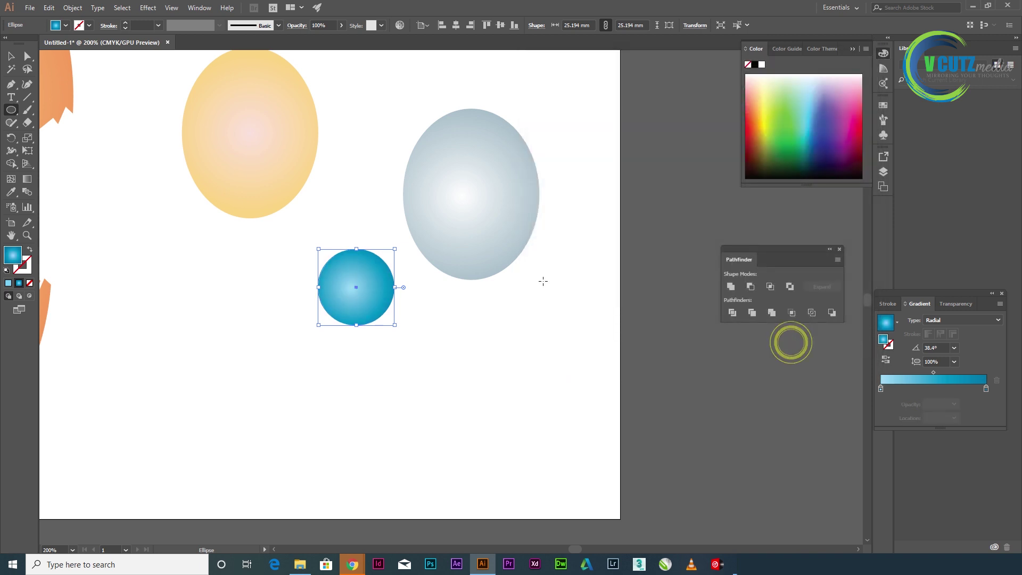
Redirect the blue circle's radial gradient to about 45°, with its light centre slightly left of the circle's middle
left_click(31, 183)
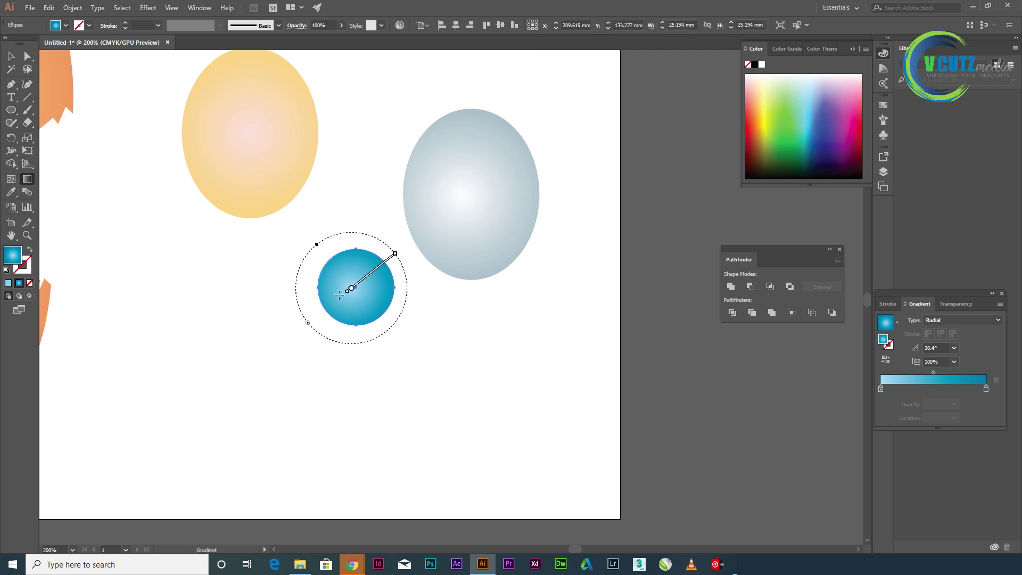
mouse_move(344, 290)
left_mouse_down()
mouse_move(393, 197)
mouse_move(397, 238)
left_mouse_up()
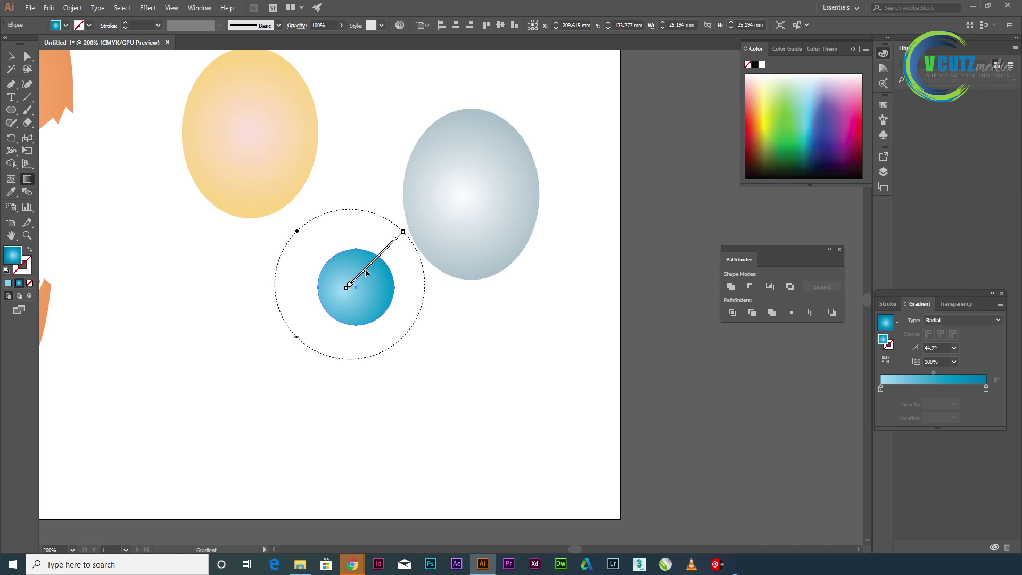
left_click(11, 55)
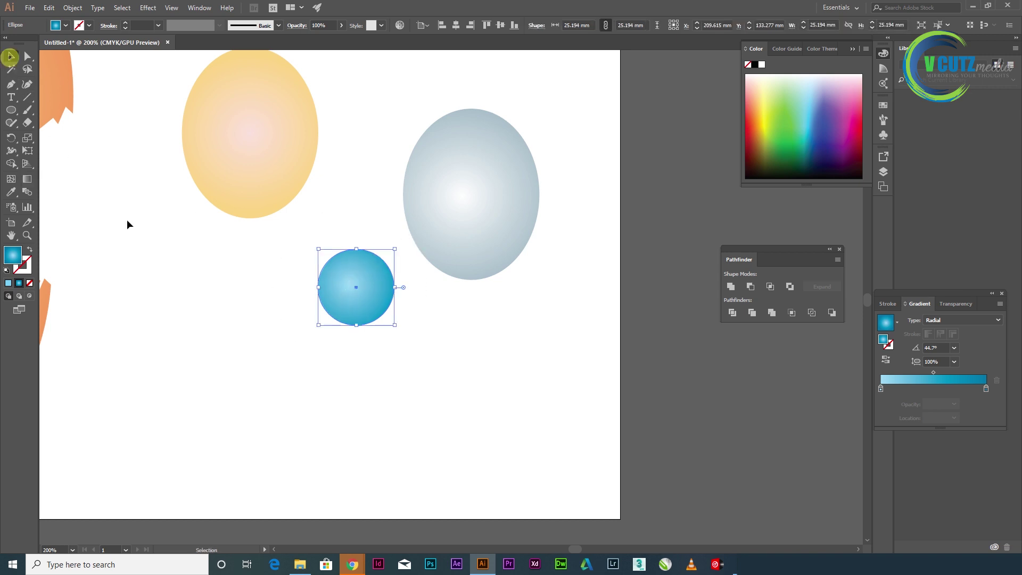
left_click(148, 330)
Place the blue circle inside the grey ellipse's lower-left edge, and lower the ellipse's top to make it about 52.7 mm tall
left_click_drag(345, 306, 434, 239)
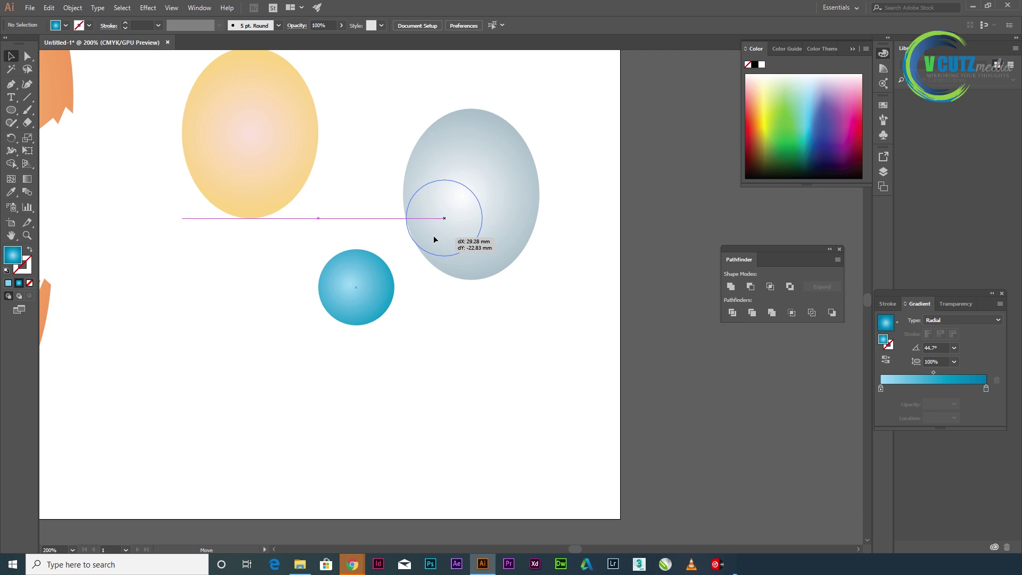
left_click_drag(435, 240, 436, 235)
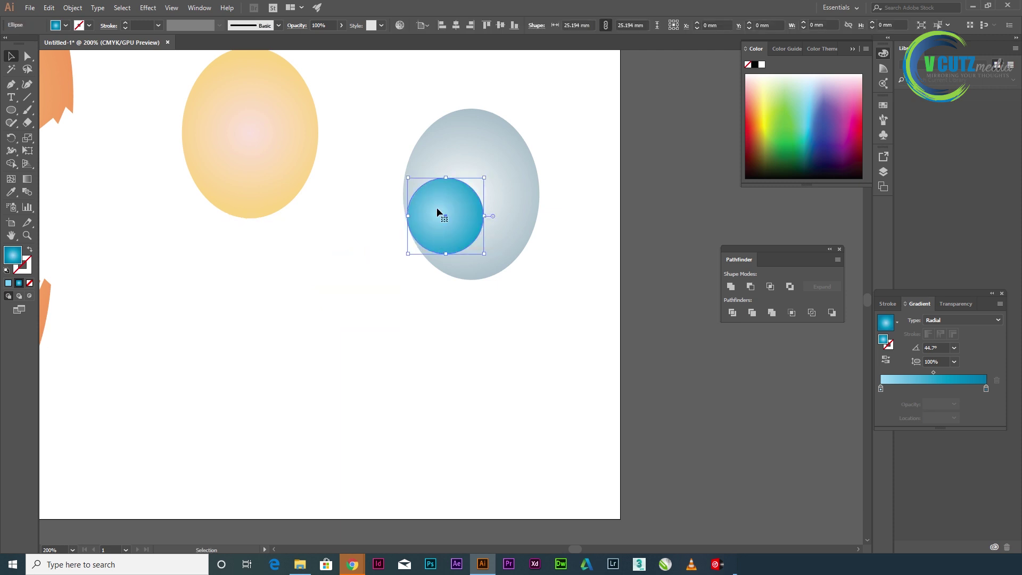
left_click(471, 142)
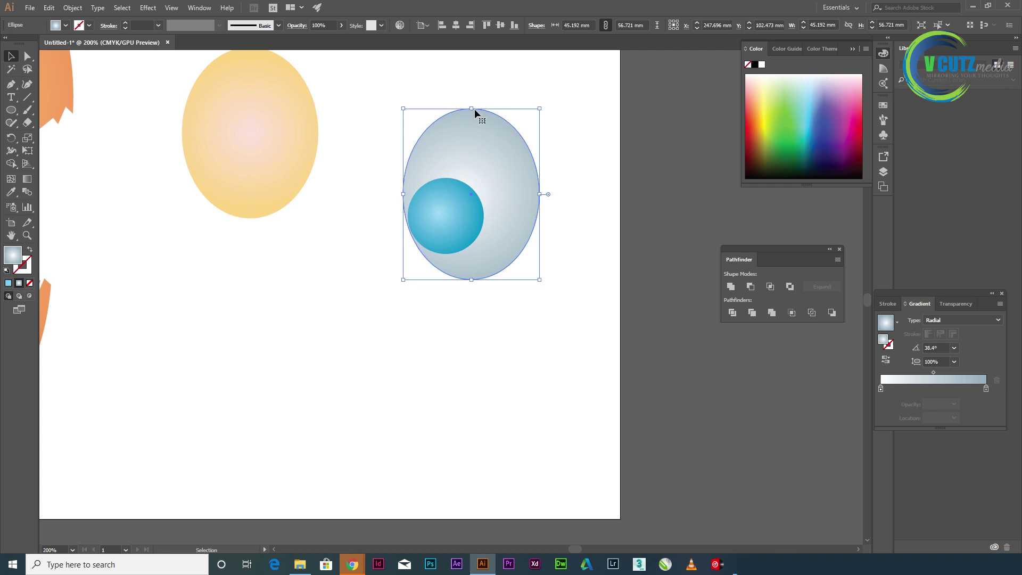
left_click_drag(472, 108, 472, 120)
left_click_drag(442, 204, 447, 221)
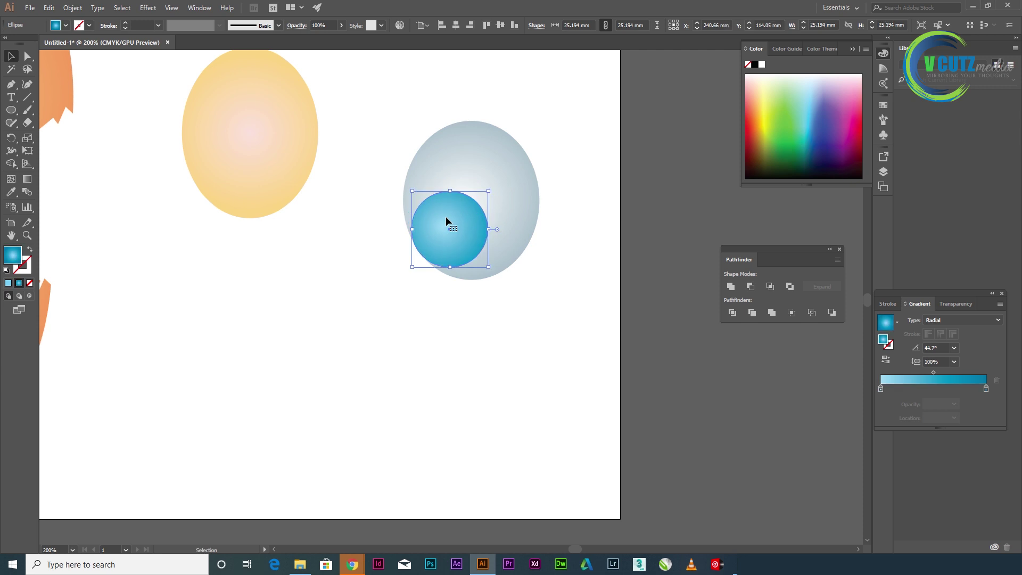
key("Up")
key("Up")
key("Left")
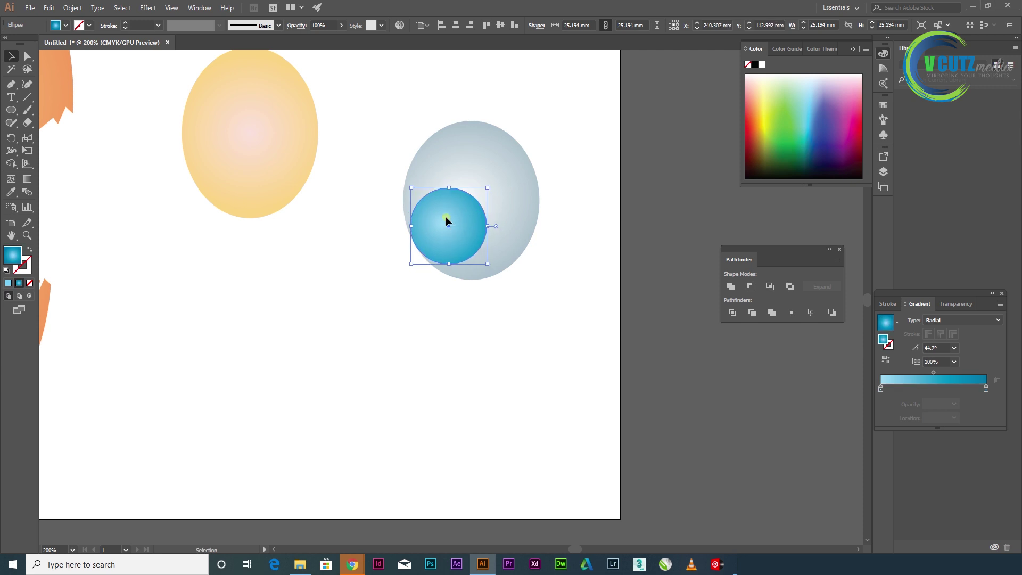
Duplicate the blue circle beside the grey ellipse and fill the copy with solid black
left_click_drag(447, 219, 361, 272)
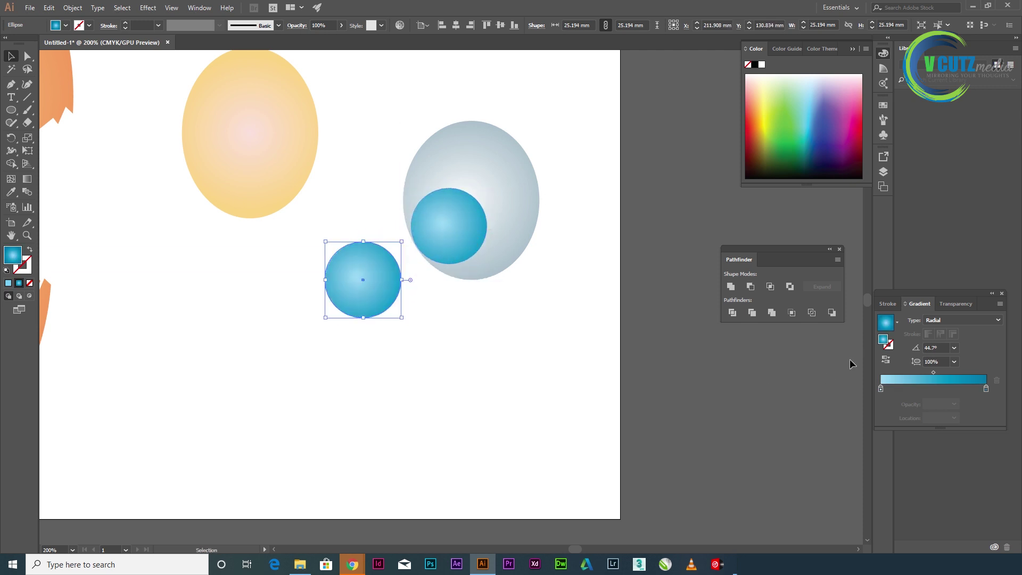
left_click(897, 322)
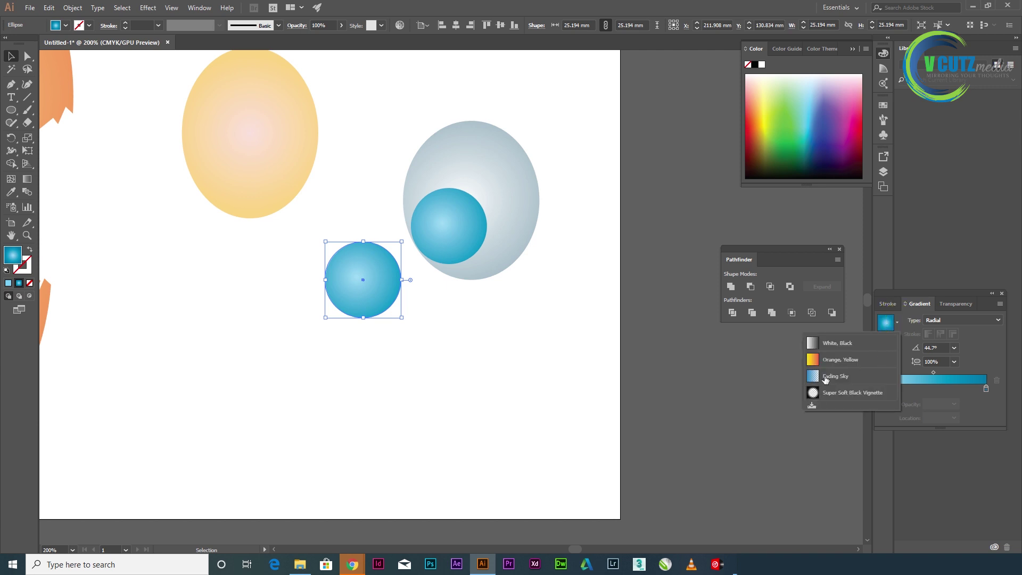
left_click(833, 341)
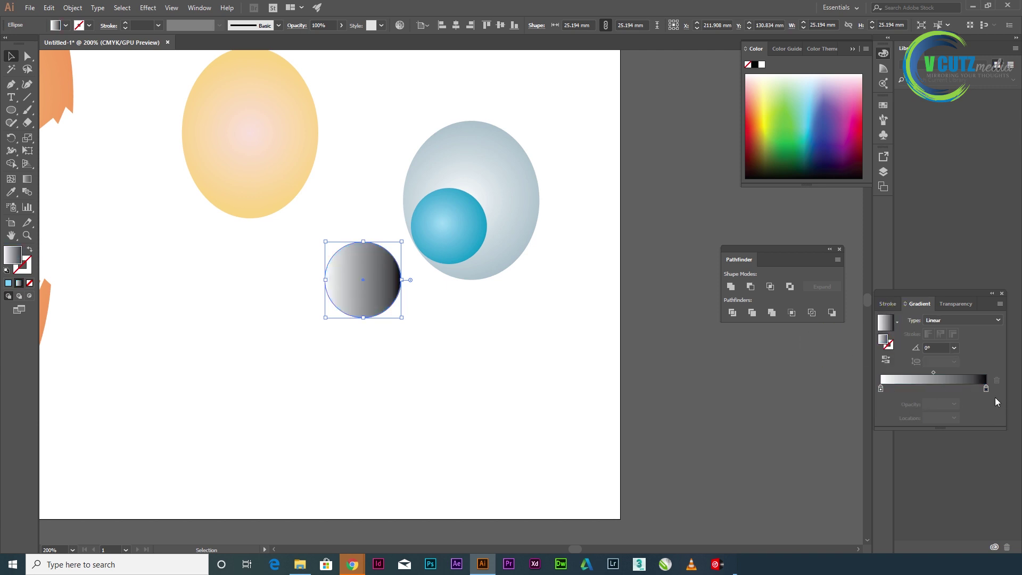
left_click(65, 25)
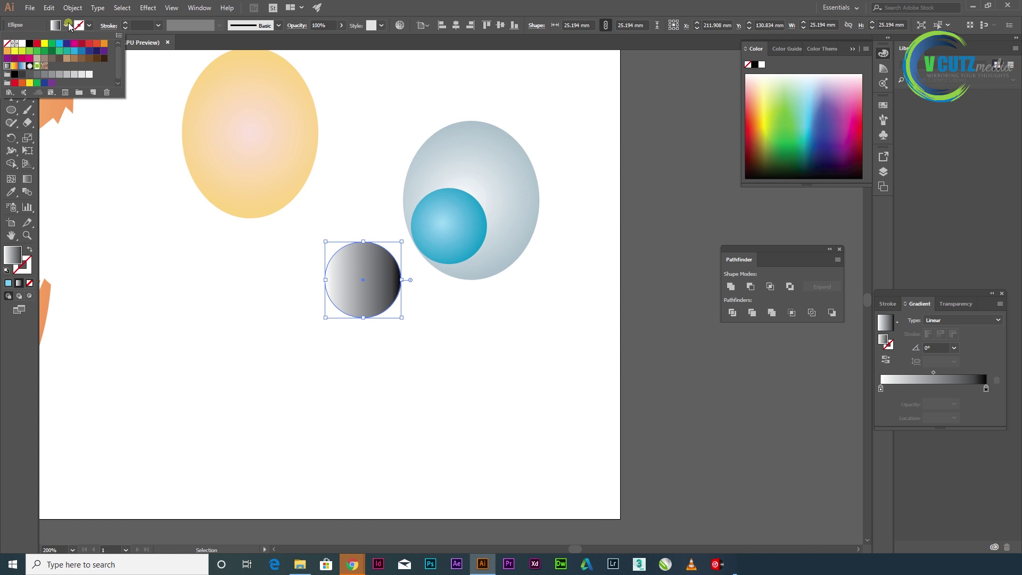
left_click(29, 43)
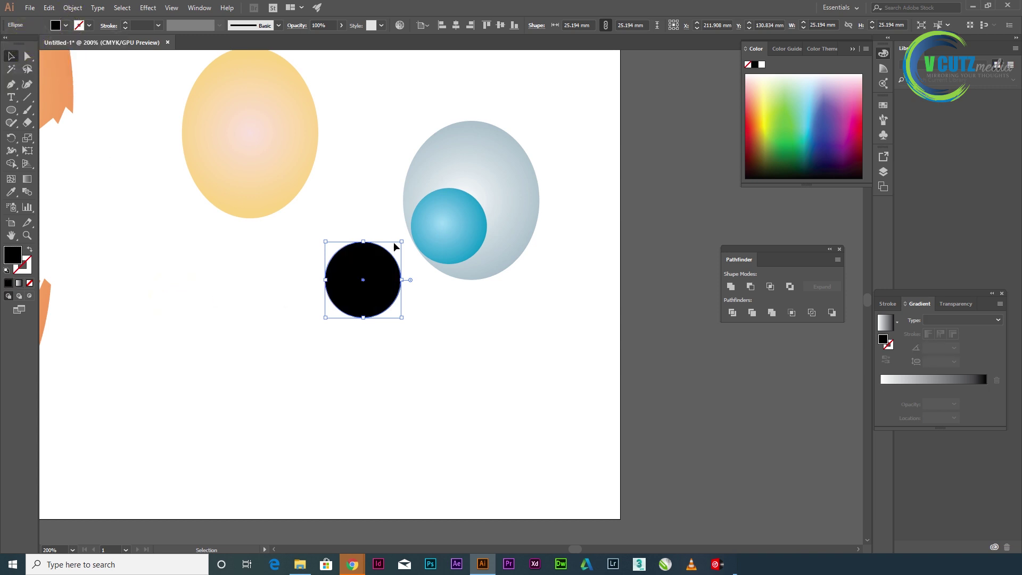
Shrink the black circle to about two-thirds of the blue circle's diameter and place it inside the blue circle's lower-left edge
left_click_drag(400, 240, 447, 222)
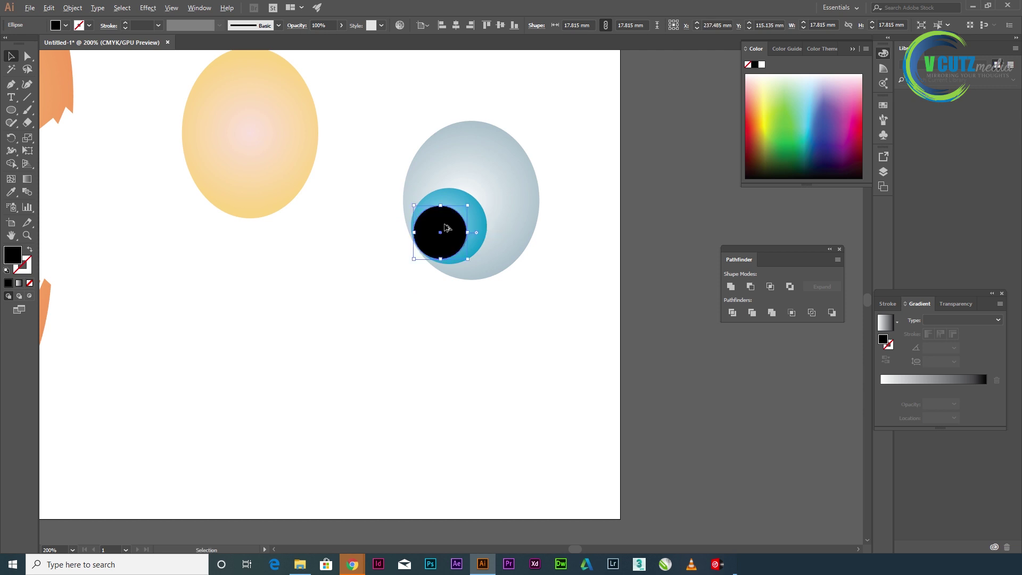
scroll(445, 226, "up", 3)
left_click_drag(490, 184, 485, 190)
left_click_drag(461, 215, 456, 222)
left_click(329, 320)
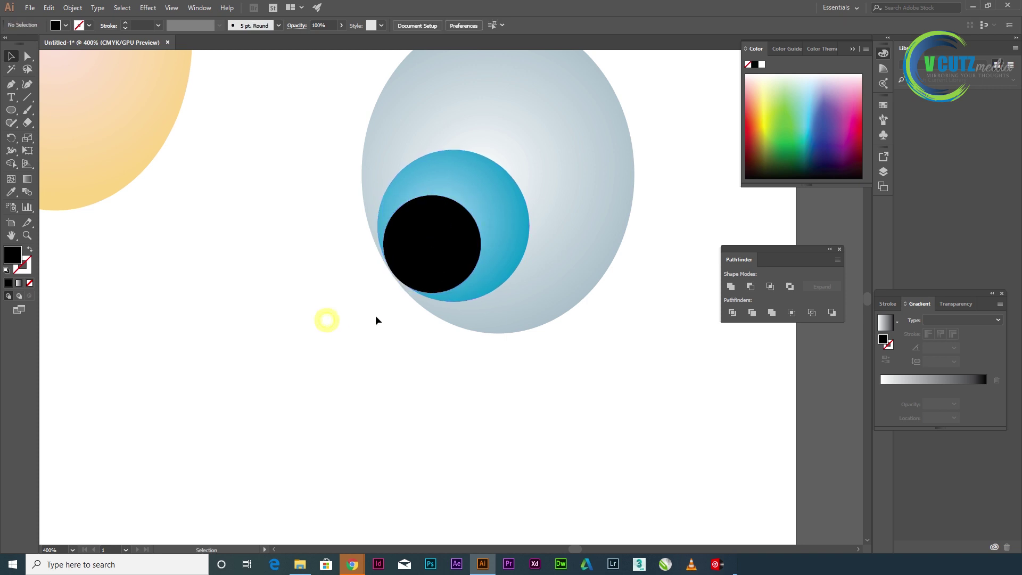
Draw a small circle about 2.5 mm across, place it on the black pupil's top edge and fill it white
left_click(10, 110)
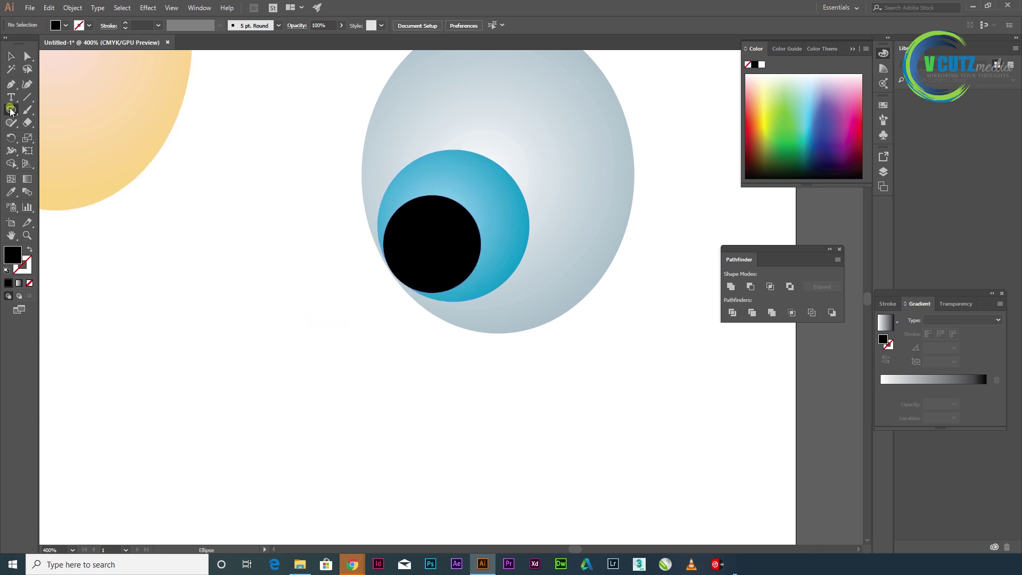
left_click_drag(261, 256, 269, 267)
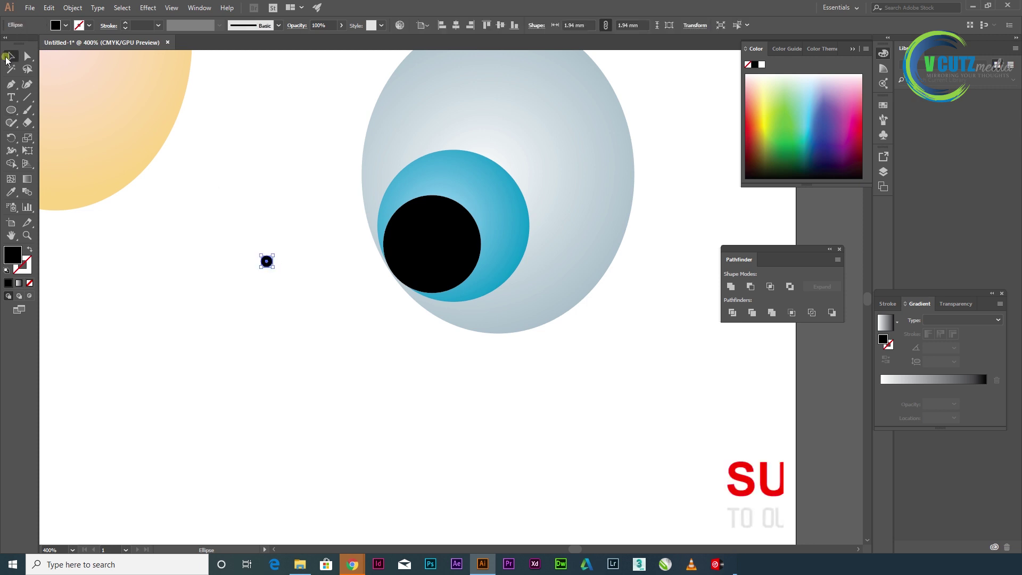
scroll(299, 277, "up", 2)
key("v")
left_click_drag(231, 245, 596, 102)
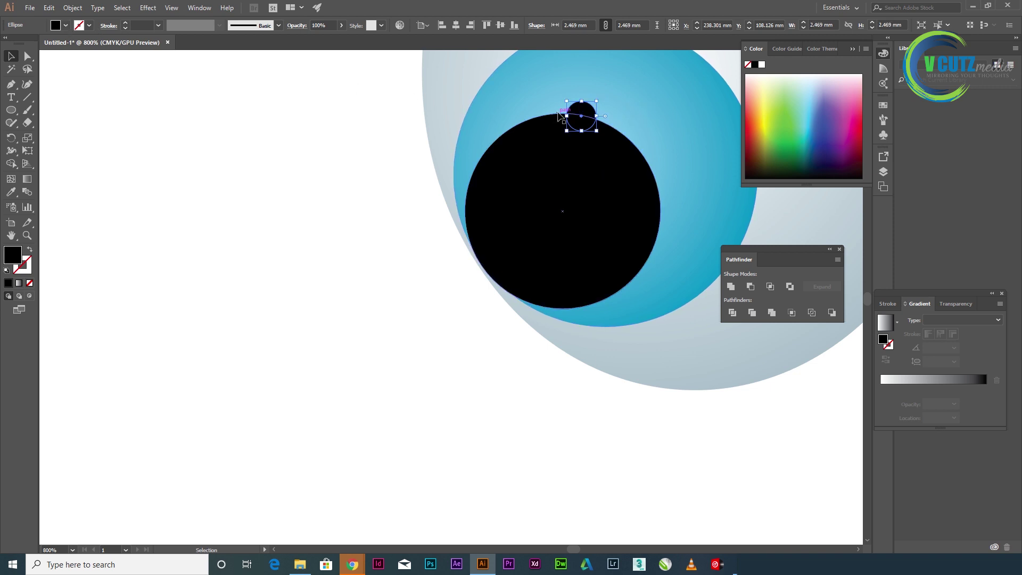
left_click(68, 25)
left_click(22, 43)
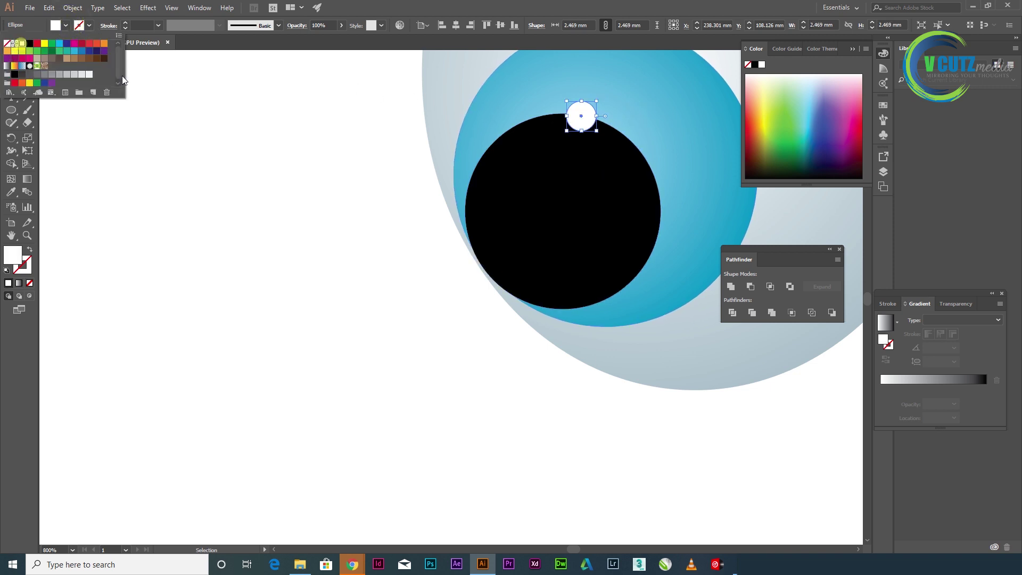
Duplicate the white highlight at about 1.7 mm across and place the copy on the pupil's left edge
left_click(583, 114)
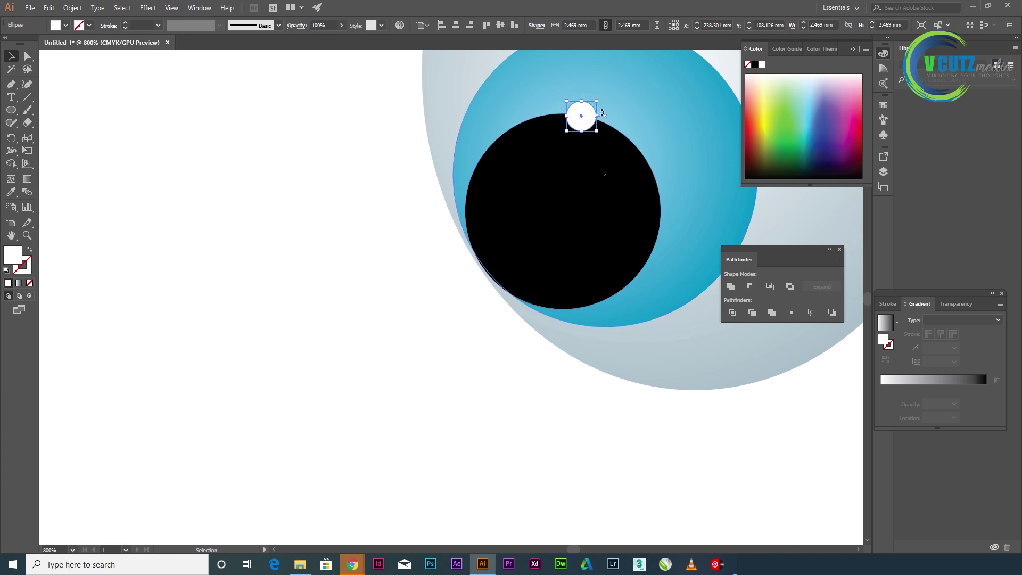
left_click_drag(583, 114, 478, 206)
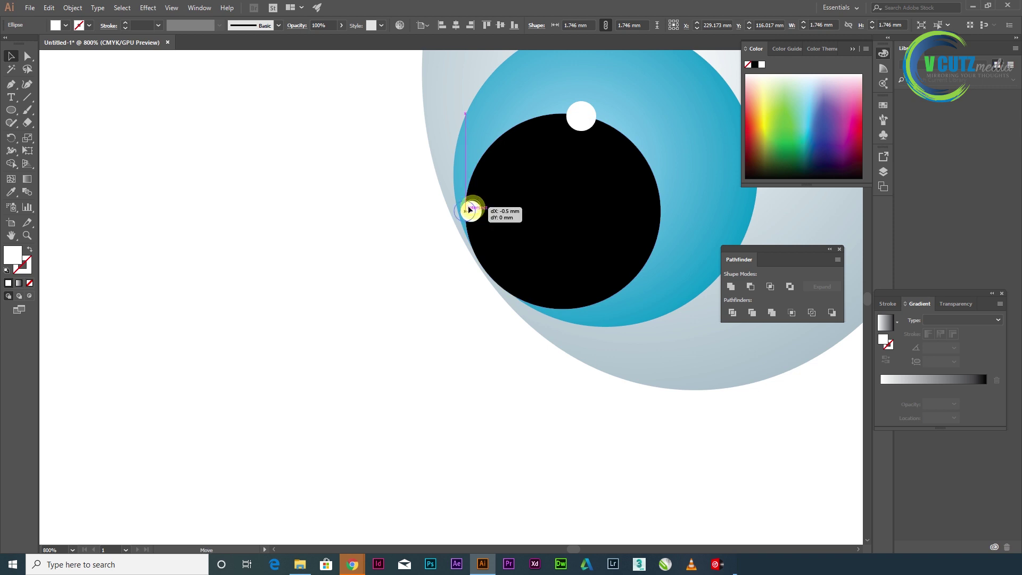
left_click(430, 270)
Group the grey ellipse, blue iris, black pupil and both white highlights into one eye
scroll(432, 275, "down", 3)
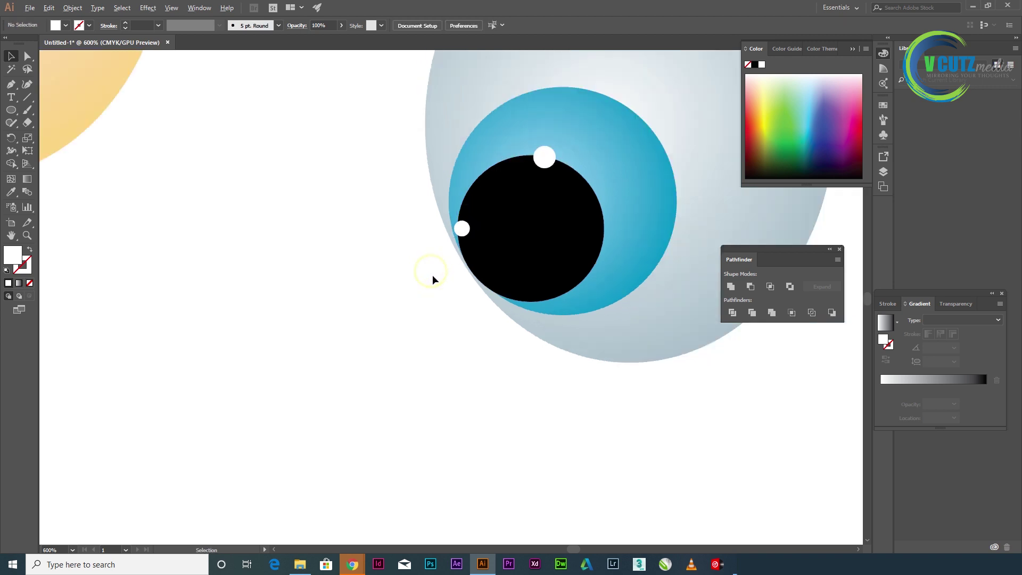
left_click_drag(368, 81, 563, 296)
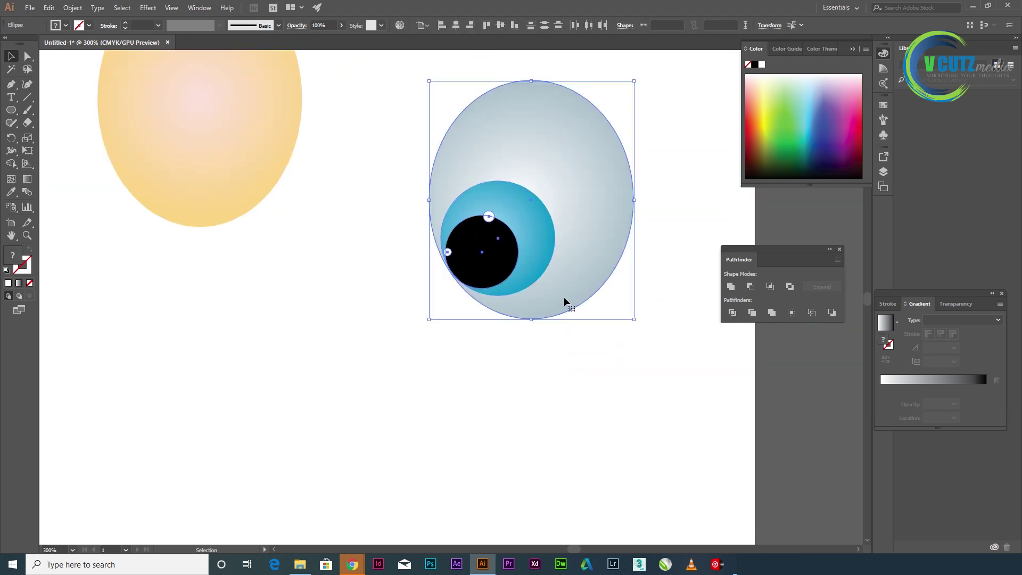
right_click(556, 276)
left_click(598, 346)
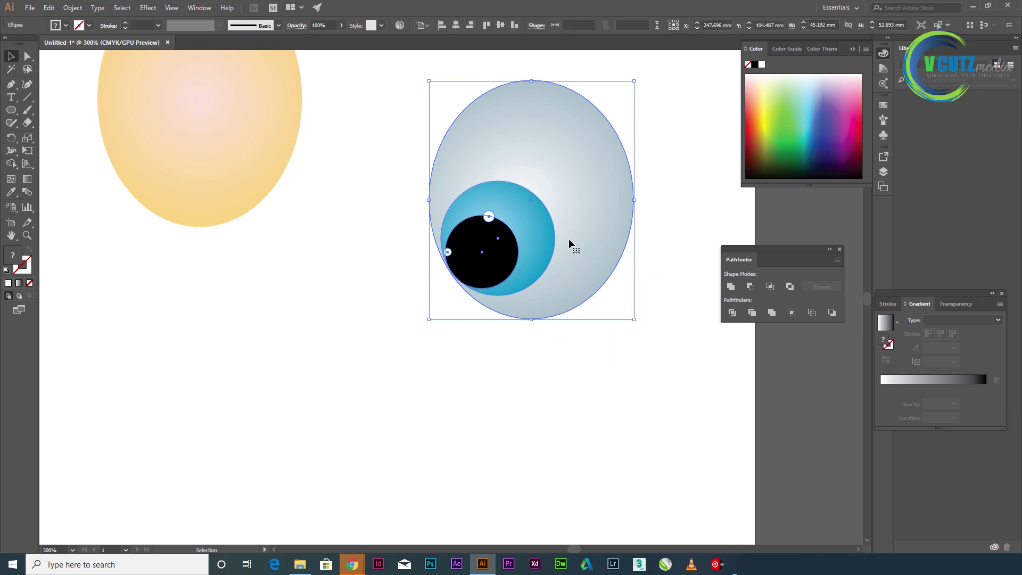
Create a reflected copy of the eye across the vertical axis and move it left so it partly overlaps the original
right_click(570, 240)
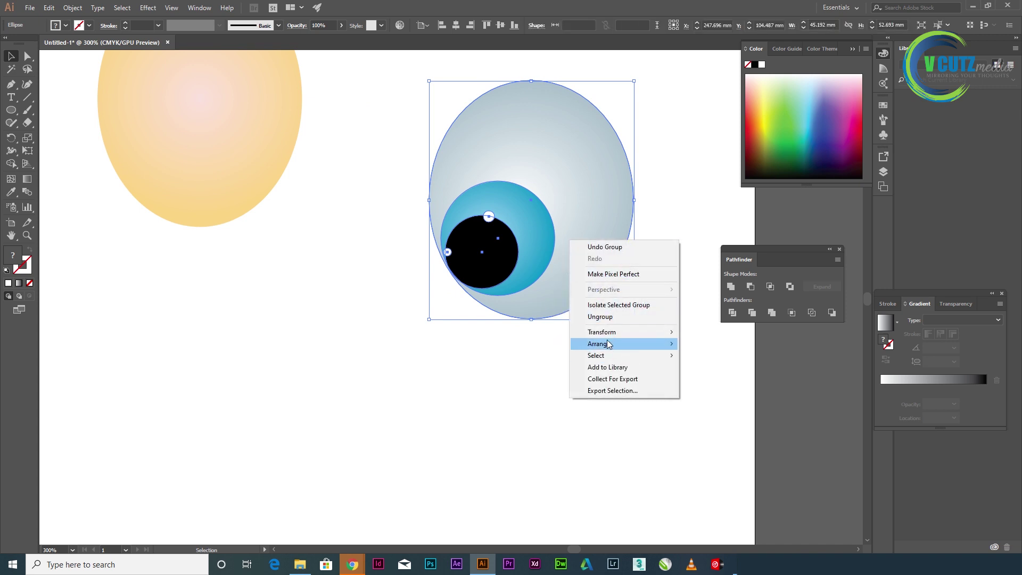
mouse_move(626, 332)
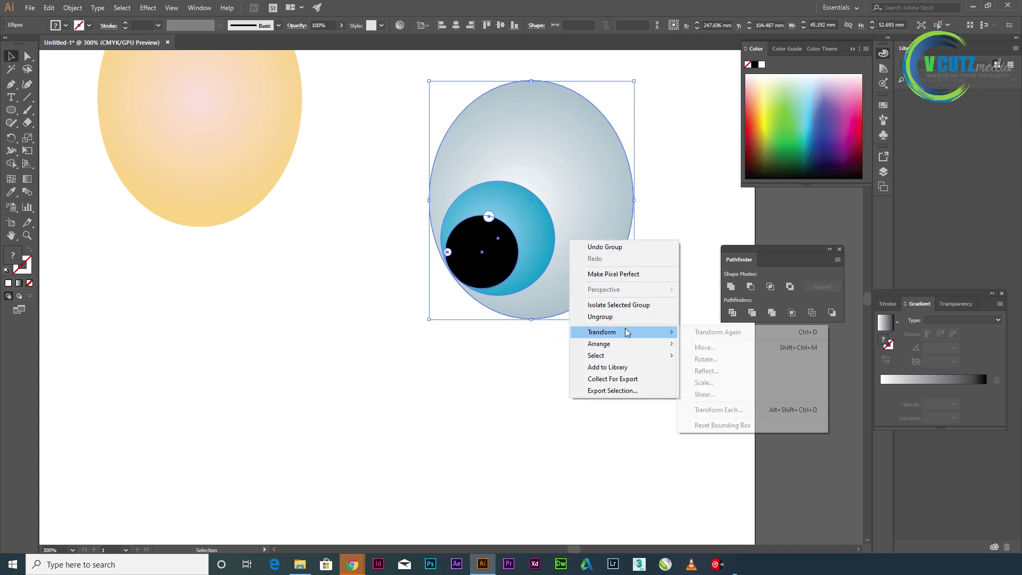
left_click(721, 369)
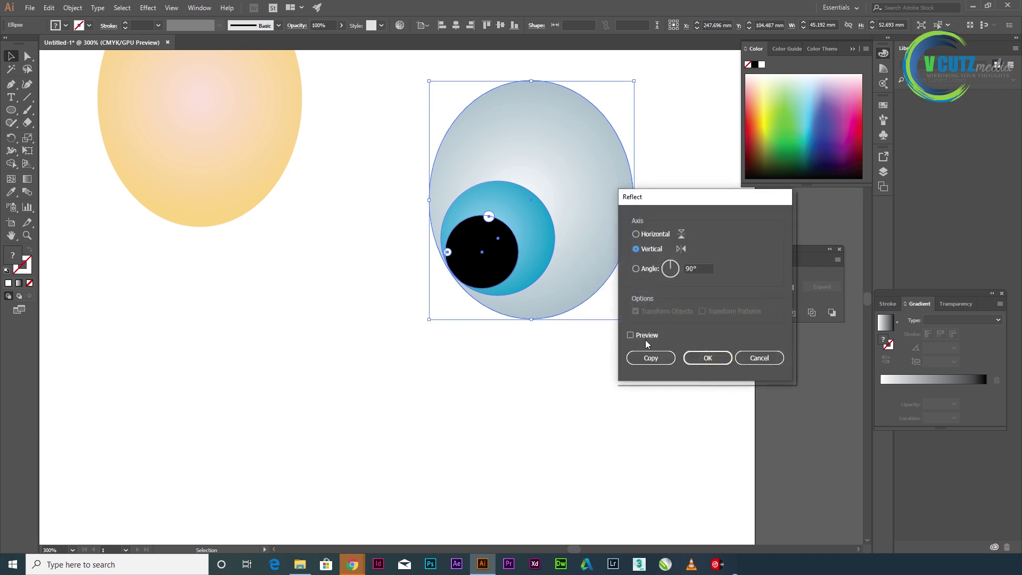
left_click(631, 336)
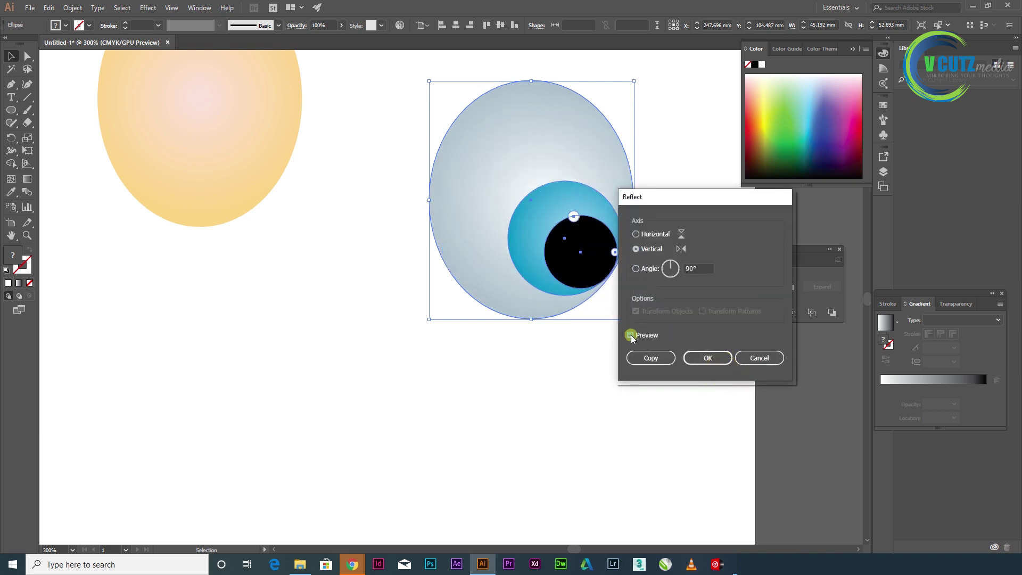
left_click(650, 358)
left_click_drag(525, 207, 384, 197)
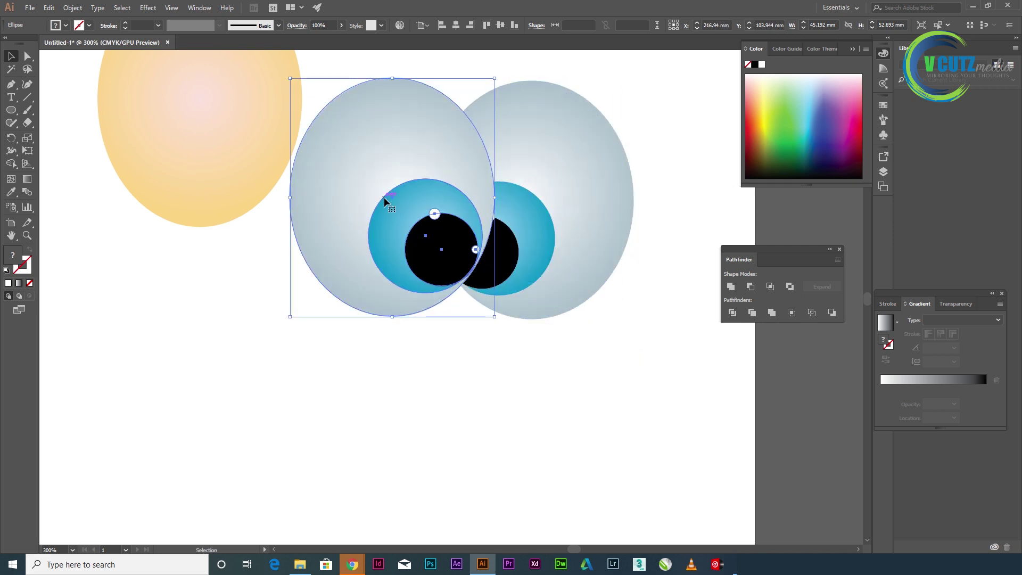
Move the reflected eye left until its inner edge just touches the original eye's inner edge
key("Left")
key("Left")
key("Left")
key("Left")
key("Left")
key("Left")
key("Left")
key("Left")
key("Left")
key("Left")
key("Left")
key("Left")
key("Left")
key("Left")
key("Left")
key("Left")
key("Left")
key("Left")
key("Left")
key("Left")
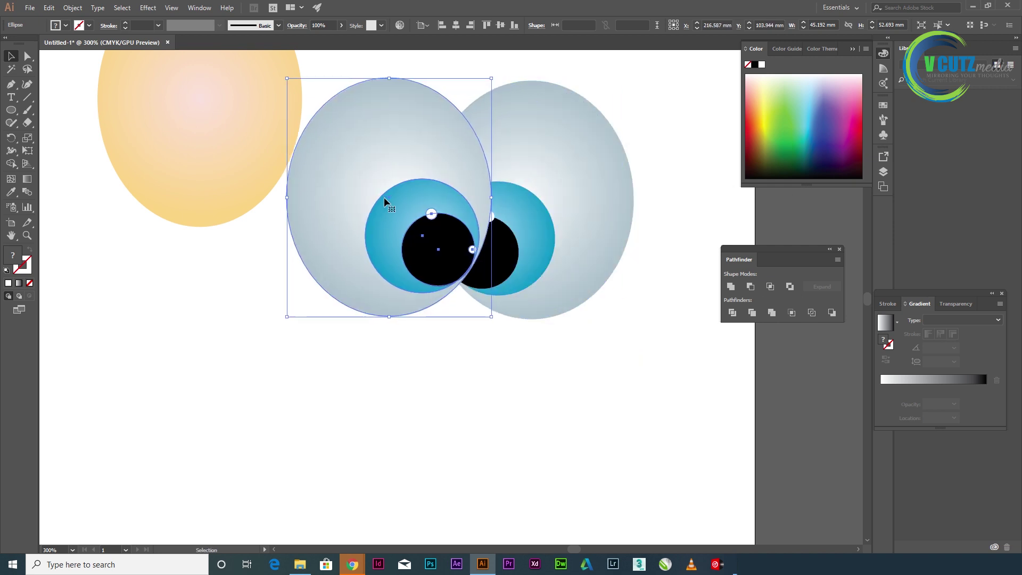
key("Left")
key("Left")
key("Left")
key("Left")
key("Left")
key("Left")
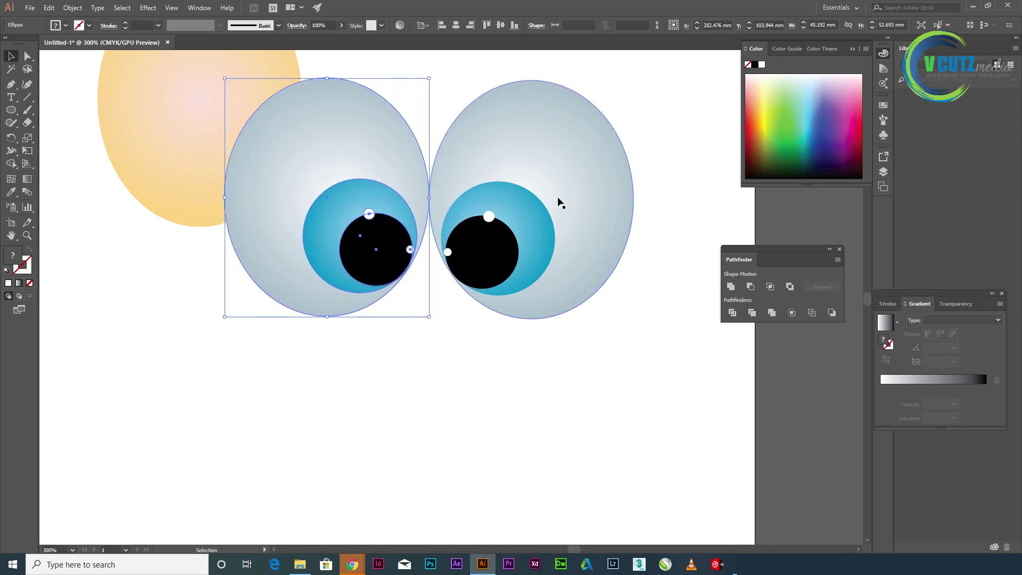
Group the two eyes and scale the pair down proportionally to about 43.6 mm wide
left_click_drag(609, 351, 362, 210)
right_click(365, 205)
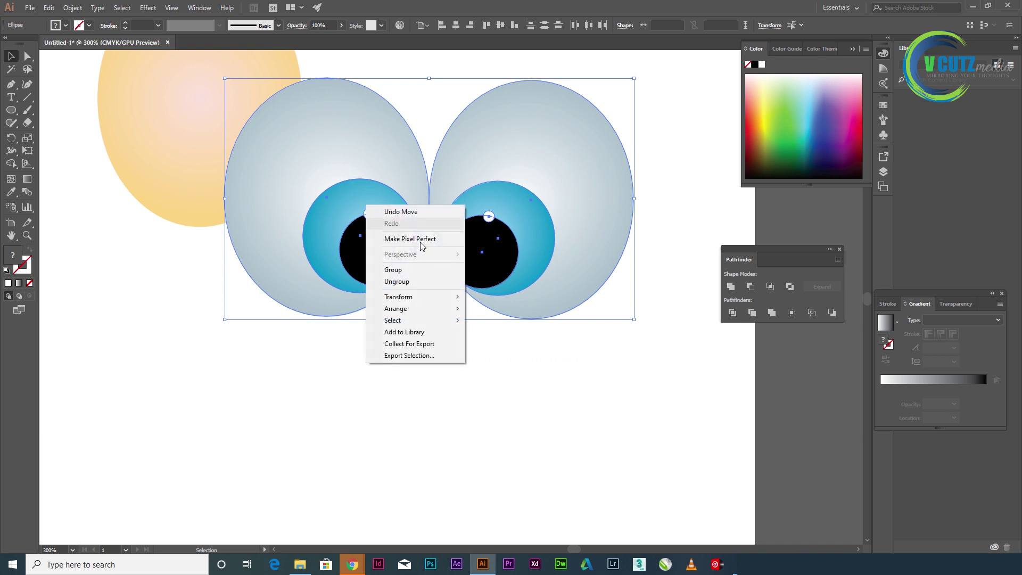
left_click(406, 269)
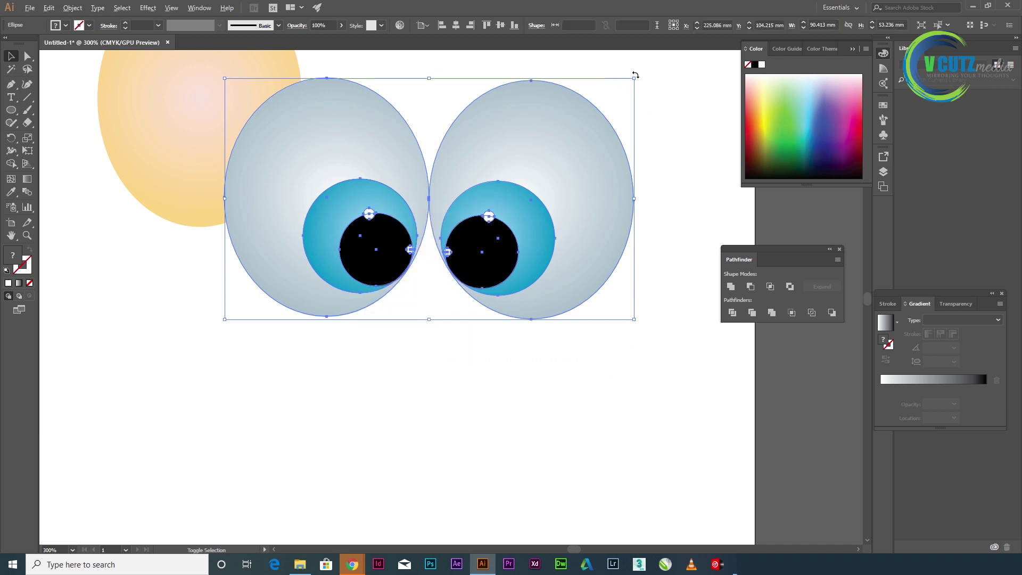
left_click_drag(635, 75, 584, 143)
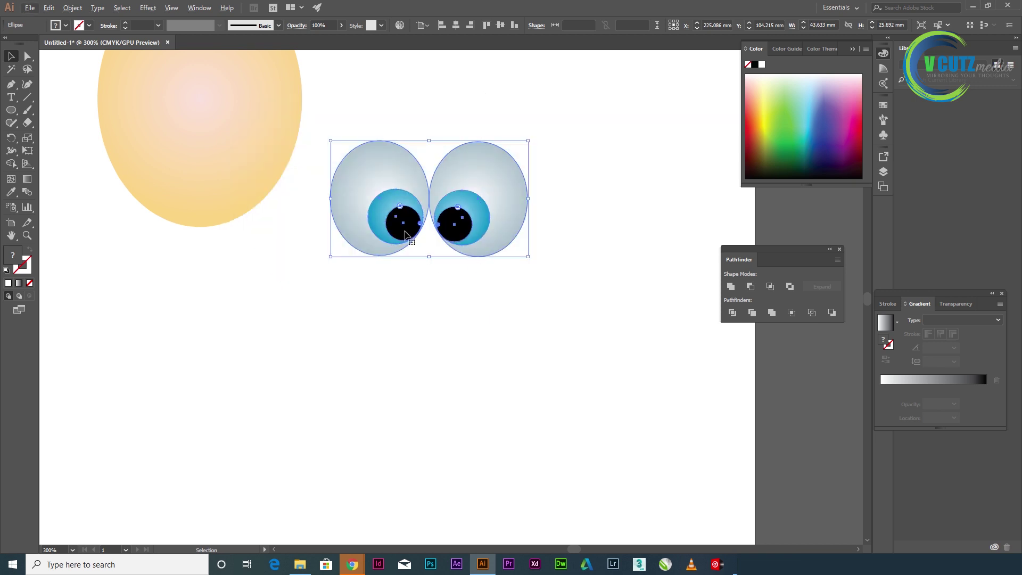
Place the pair of eyes centred on the upper half of the yellow body and resize it to span most of the body's width
left_click_drag(384, 229, 487, 319)
left_click_drag(576, 307, 353, 196)
mouse_move(401, 123)
left_mouse_down()
mouse_move(393, 142)
mouse_move(408, 136)
left_mouse_up()
left_click_drag(378, 345, 439, 362)
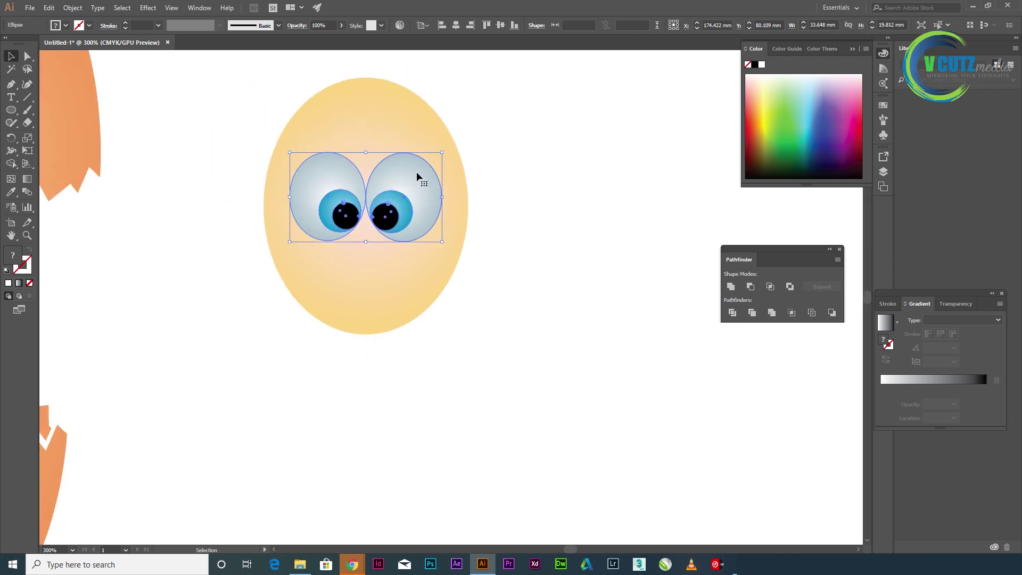
left_click_drag(442, 153, 451, 148)
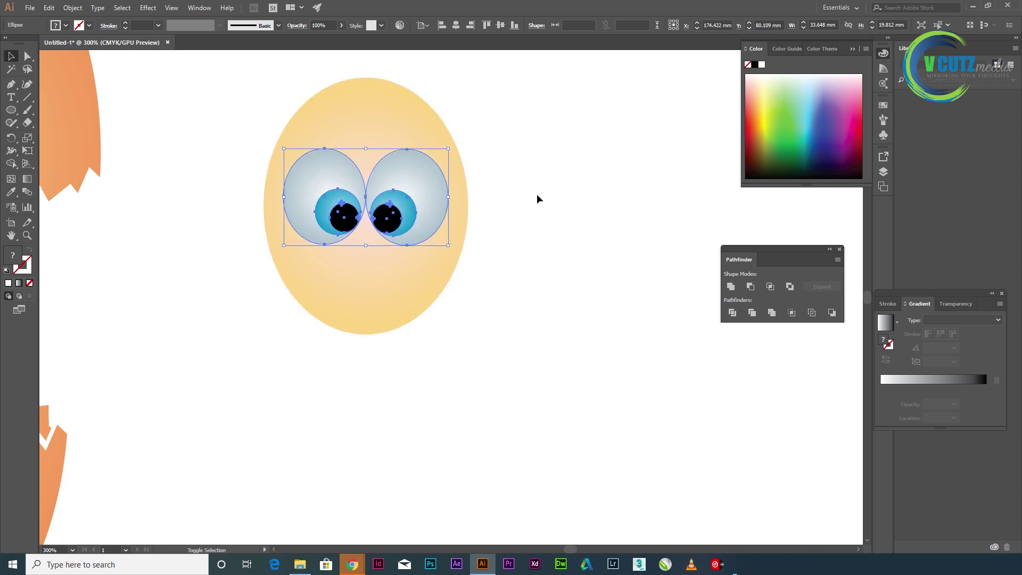
left_click(543, 246)
Draw an ellipse about 25.4 mm by 17.5 mm in the empty area below the body and fill it orange-red
left_click_drag(503, 303, 458, 265)
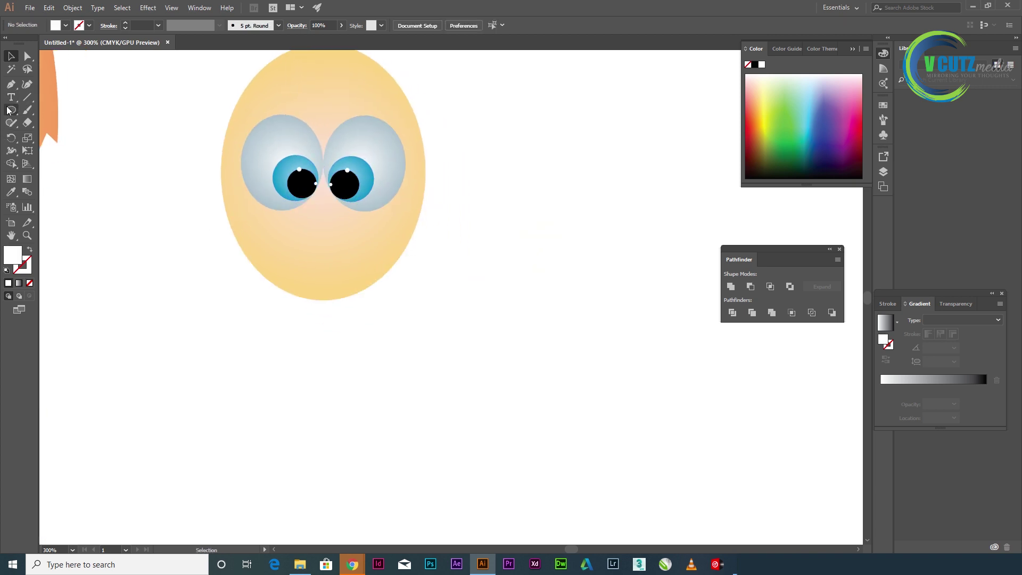
left_click(9, 110)
left_click_drag(504, 328, 619, 408)
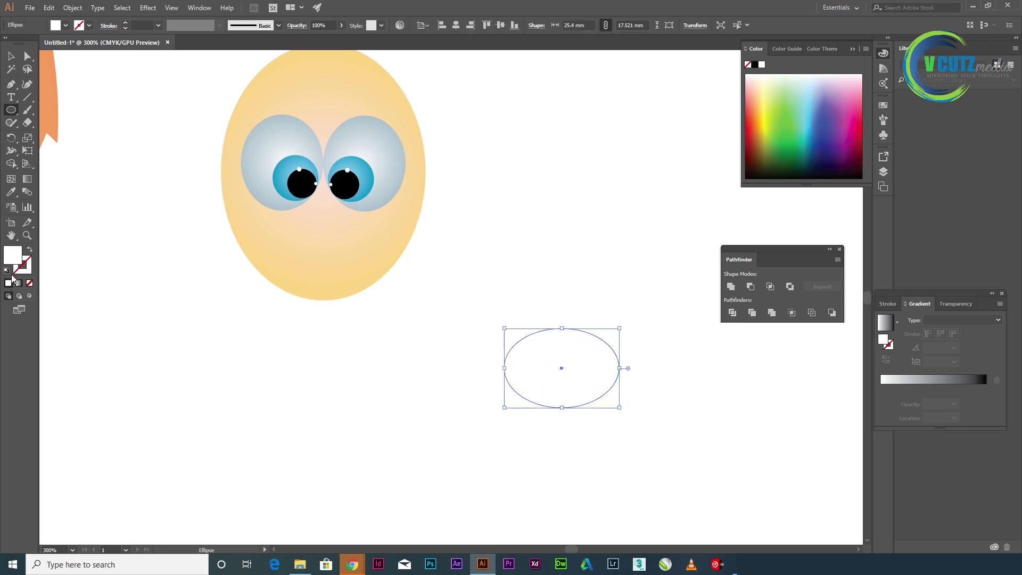
left_click(66, 25)
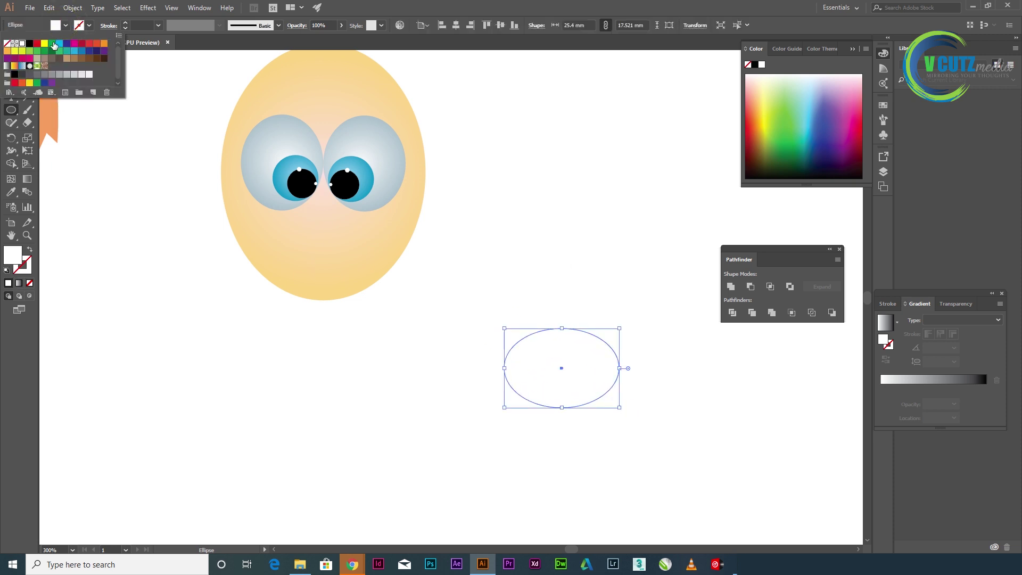
left_click(99, 46)
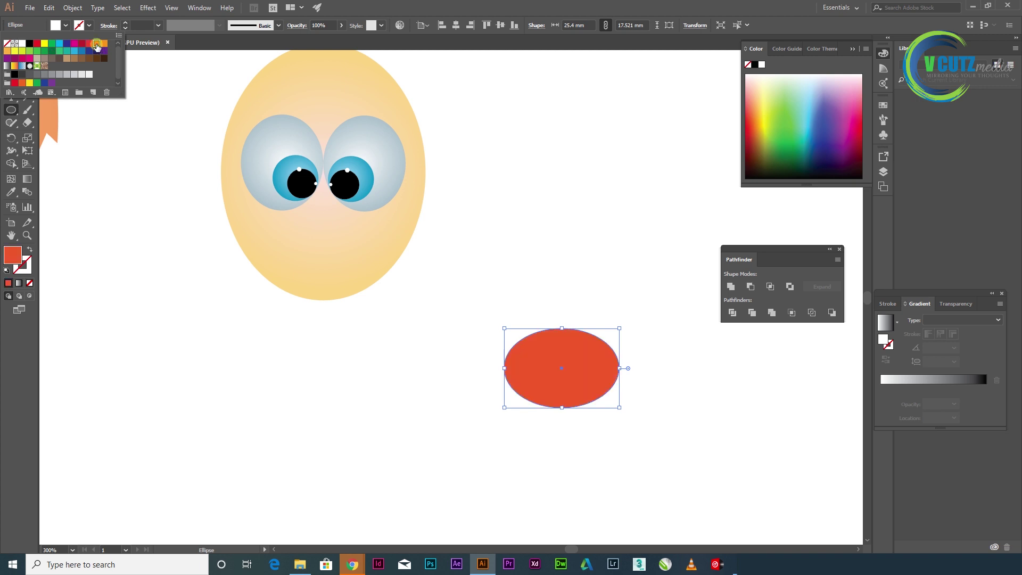
left_click(13, 185)
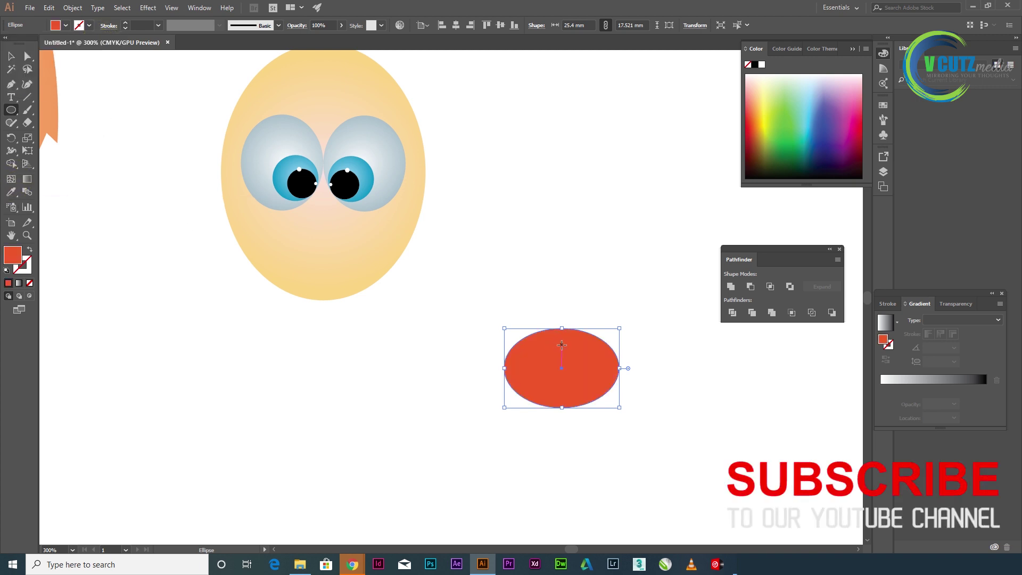
left_click(562, 345)
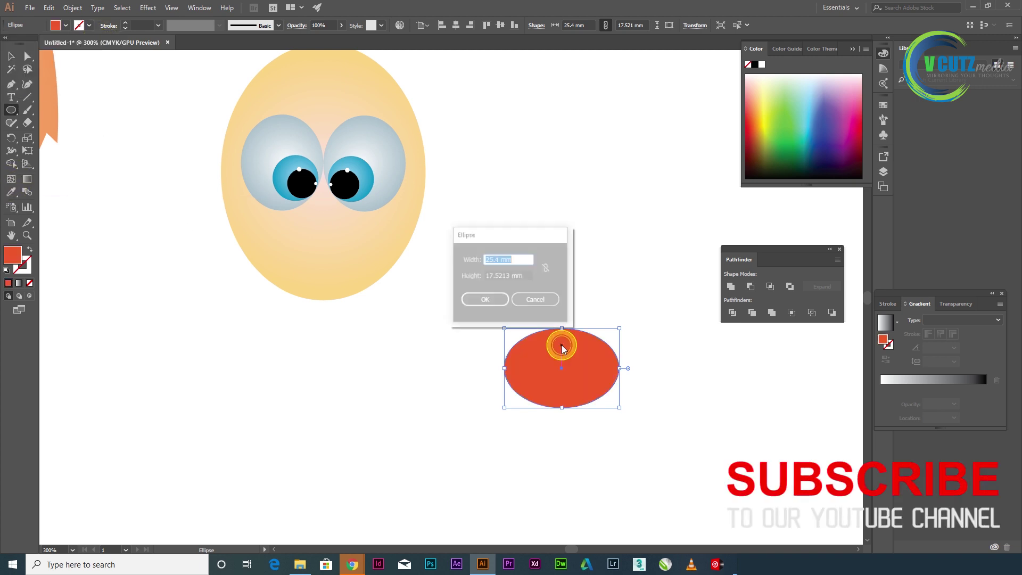
left_click(485, 300)
Add a mesh point at the upper centre of the orange-red ellipse and colour it yellow, hex eac00f
left_click(10, 182)
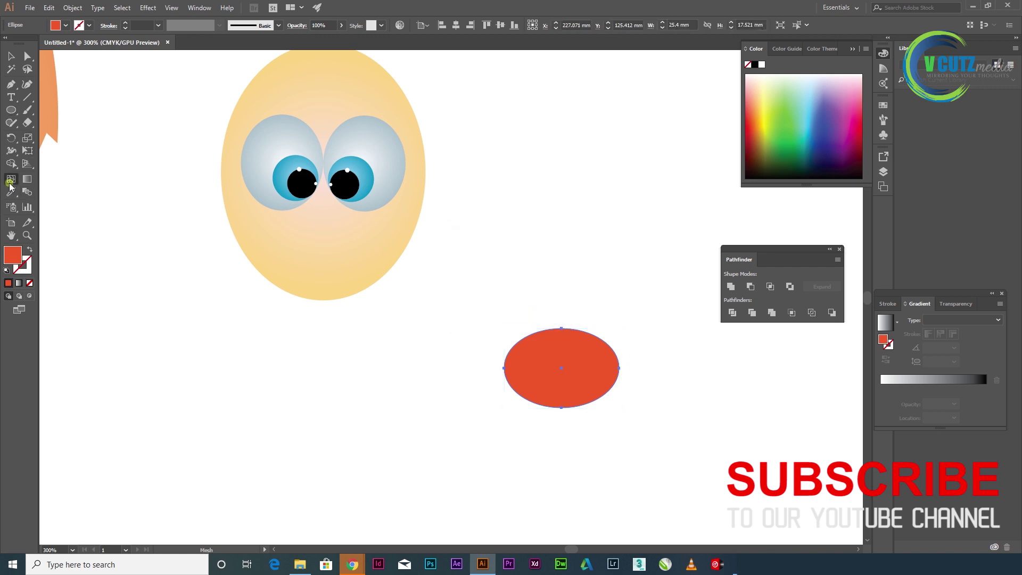
left_click(561, 347)
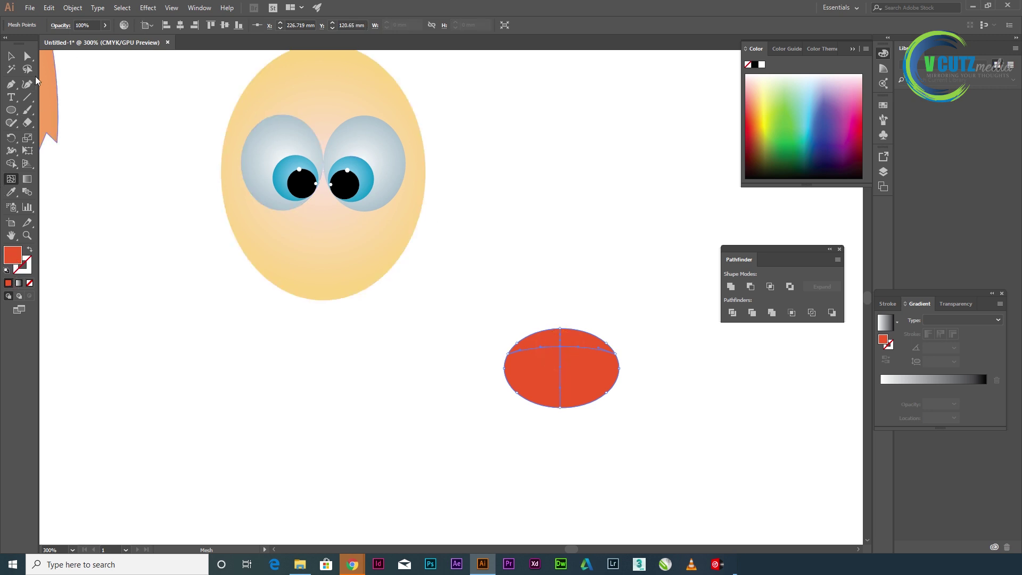
left_click(27, 56)
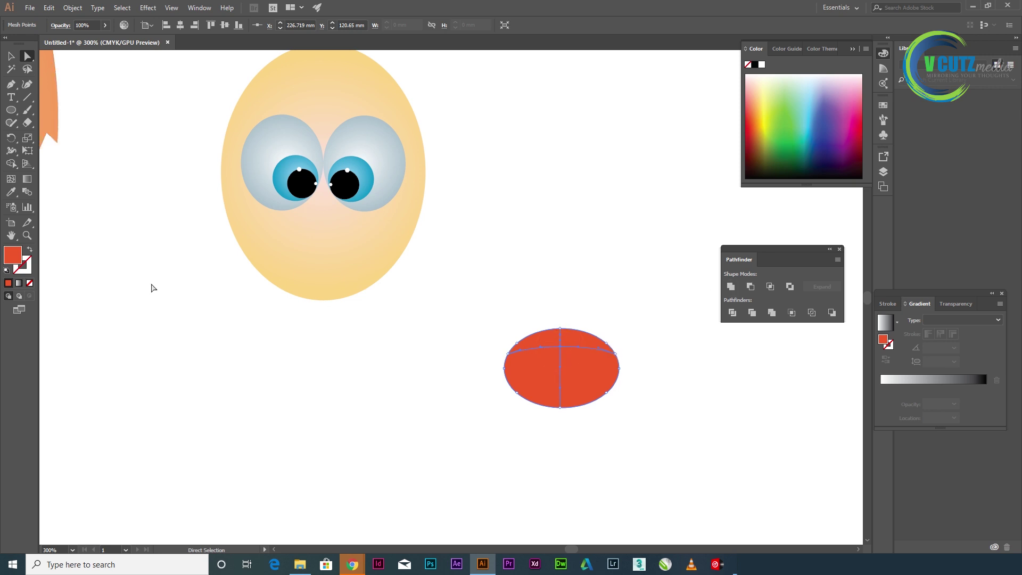
double_click(16, 258)
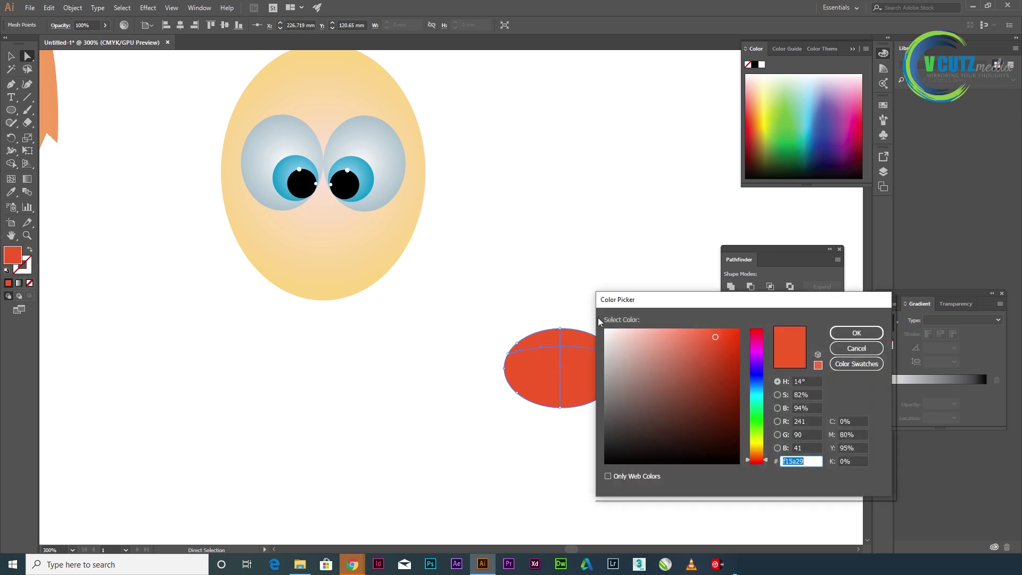
left_click_drag(760, 451, 760, 445)
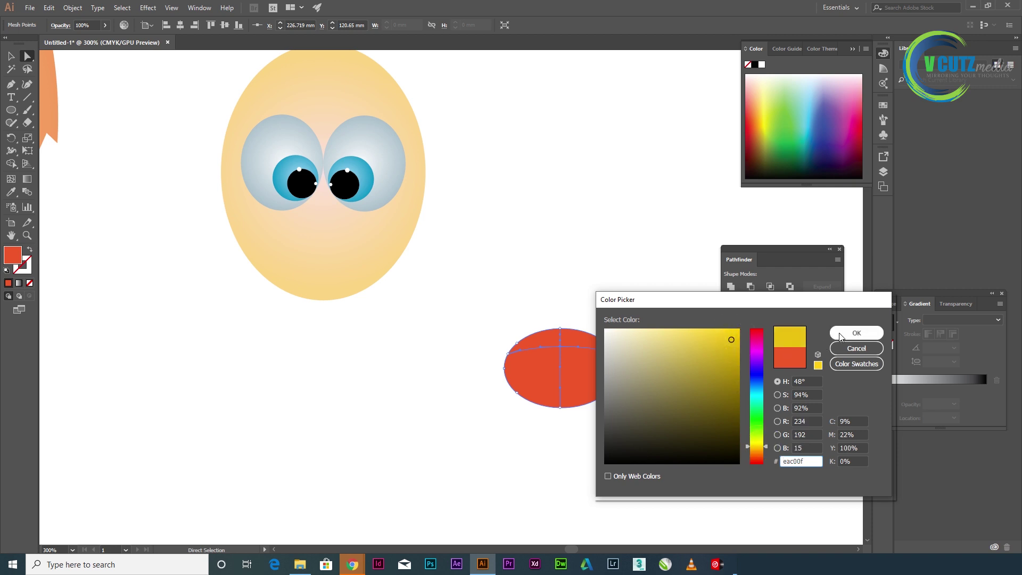
left_click(856, 333)
Draw a yellow ellipse about 22.1 mm by 13.1 mm and lower its top anchor point until the upper edge curves inward like a smile
left_click(11, 110)
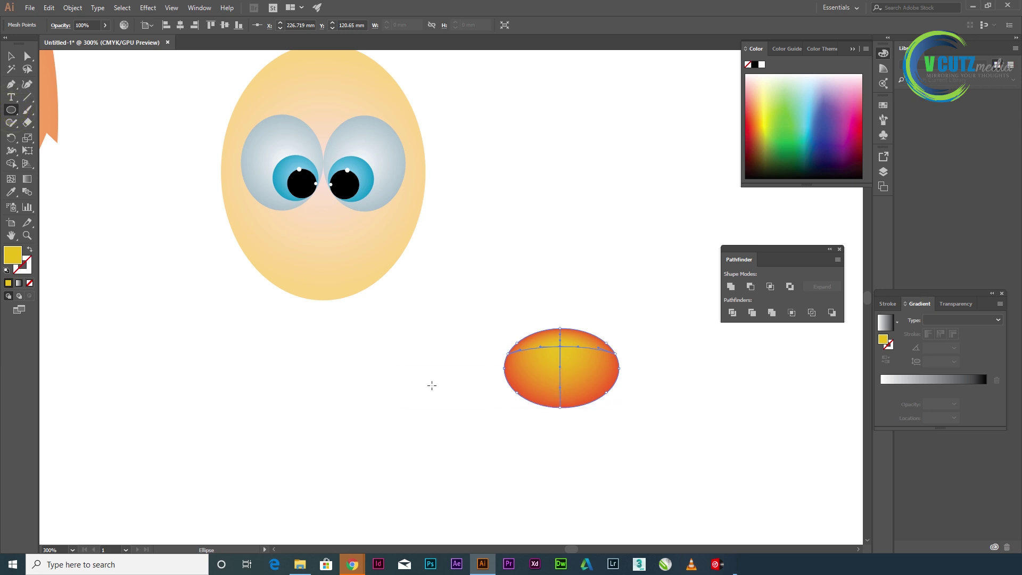
left_click_drag(417, 378, 517, 436)
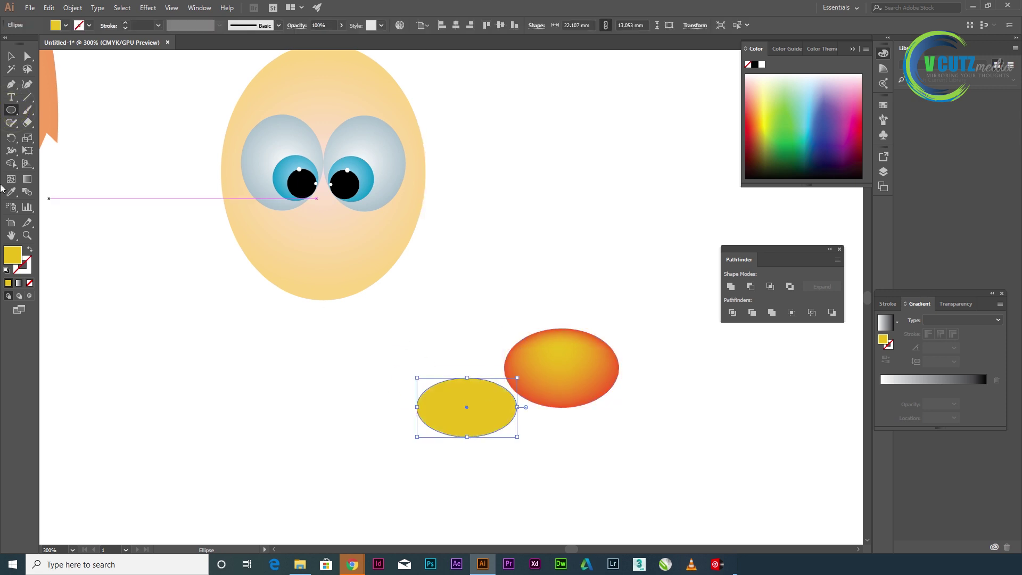
left_click(27, 56)
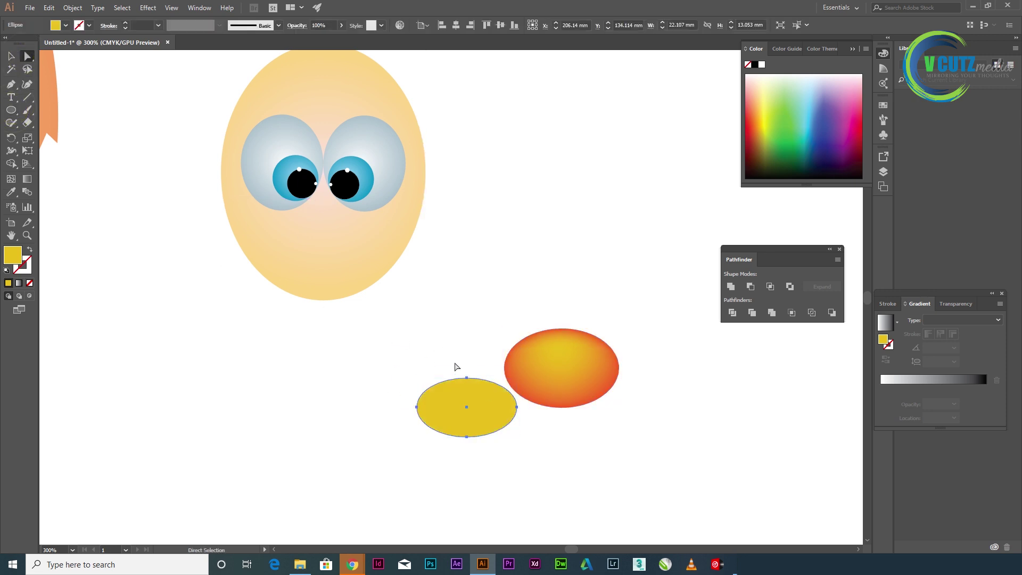
left_click_drag(455, 363, 473, 383)
key("Down")
key("Down")
key("Down")
key("Down")
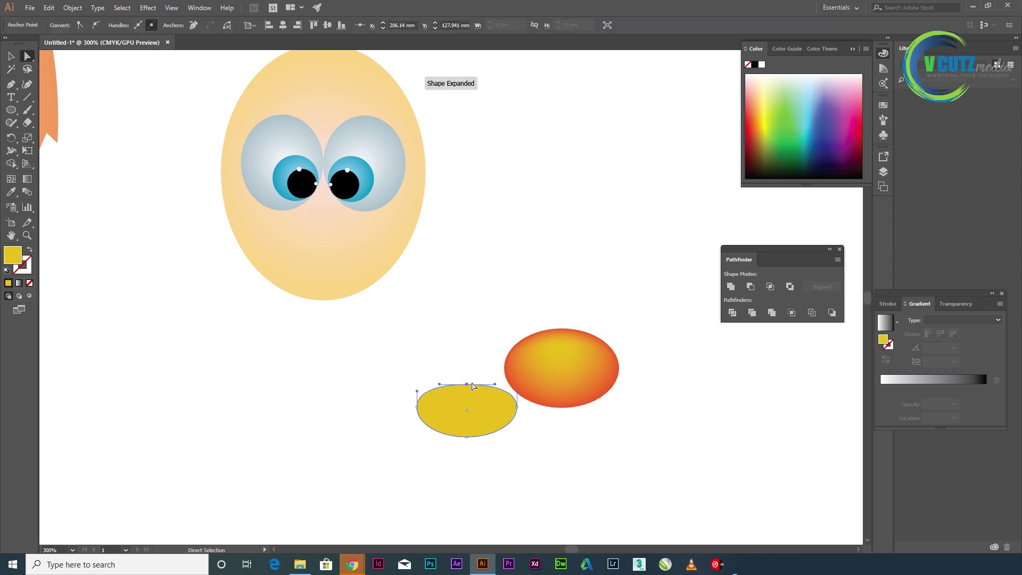
key("Down")
key("Down")
key("Down")
key("Down")
key("Down")
key("Down")
key("Down")
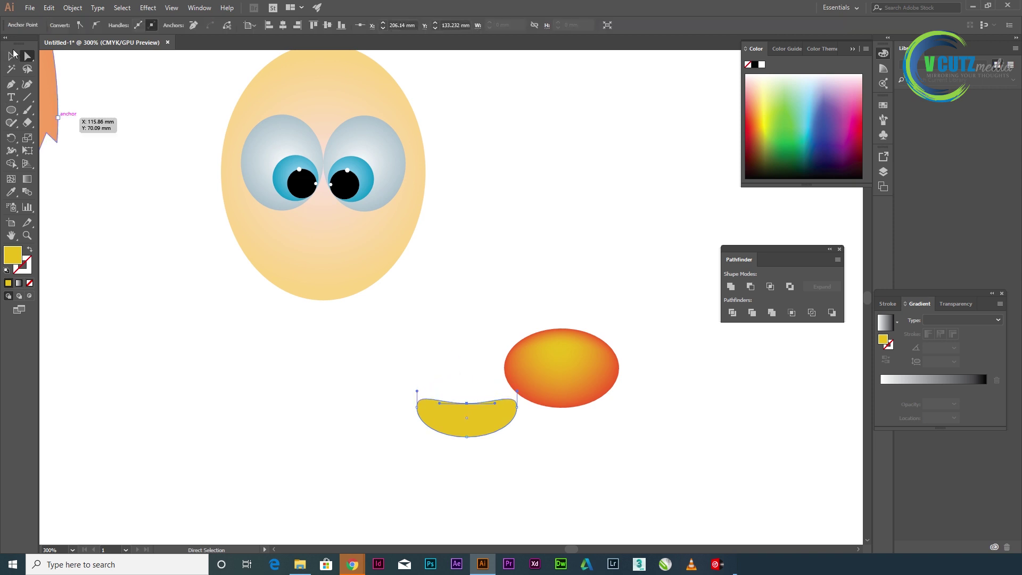
Place the smile shape over the lower half of the mesh ellipse and fill it with orange
left_click(11, 56)
left_click_drag(482, 408, 580, 387)
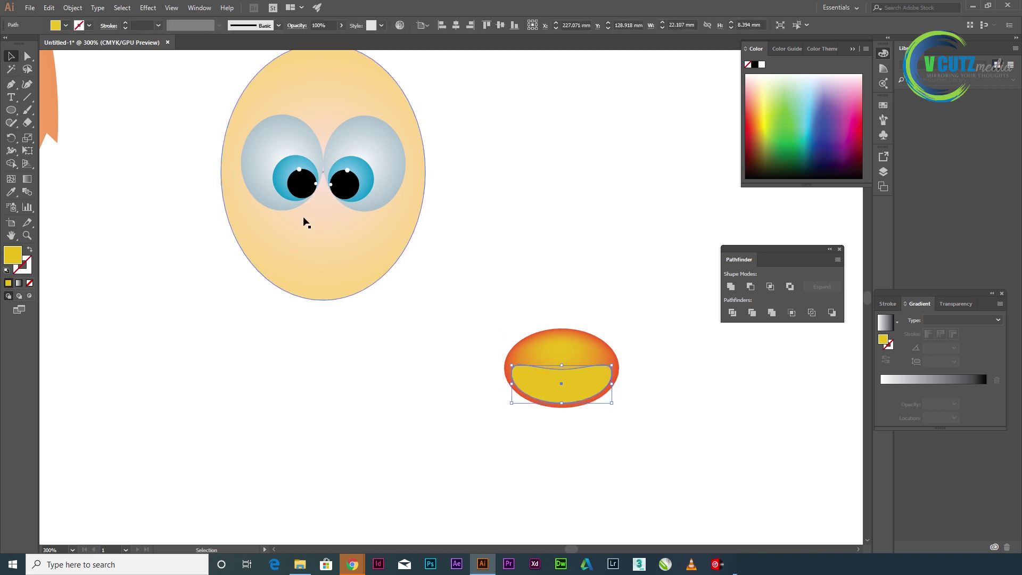
double_click(11, 260)
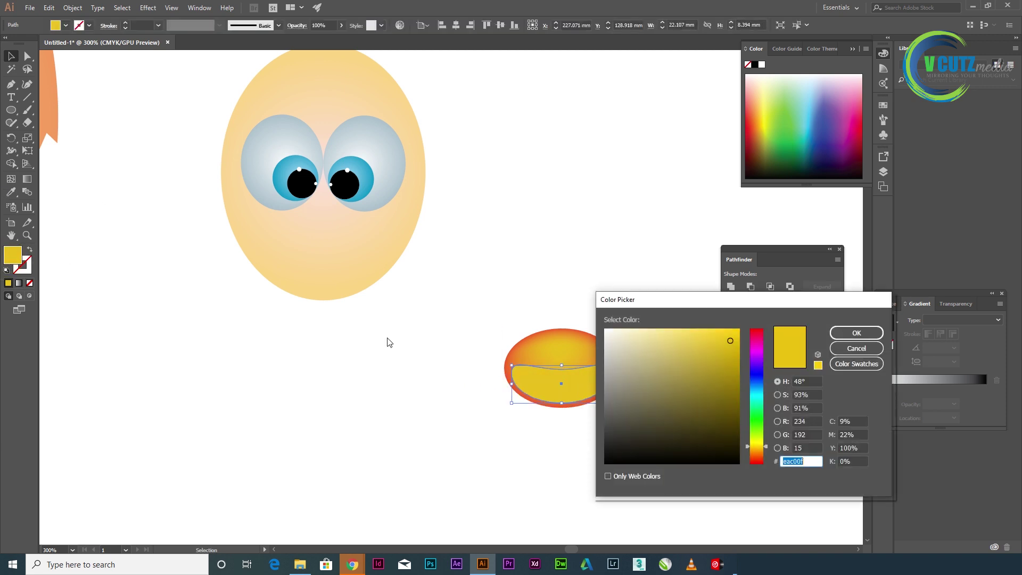
left_click_drag(756, 462, 754, 454)
left_click(841, 332)
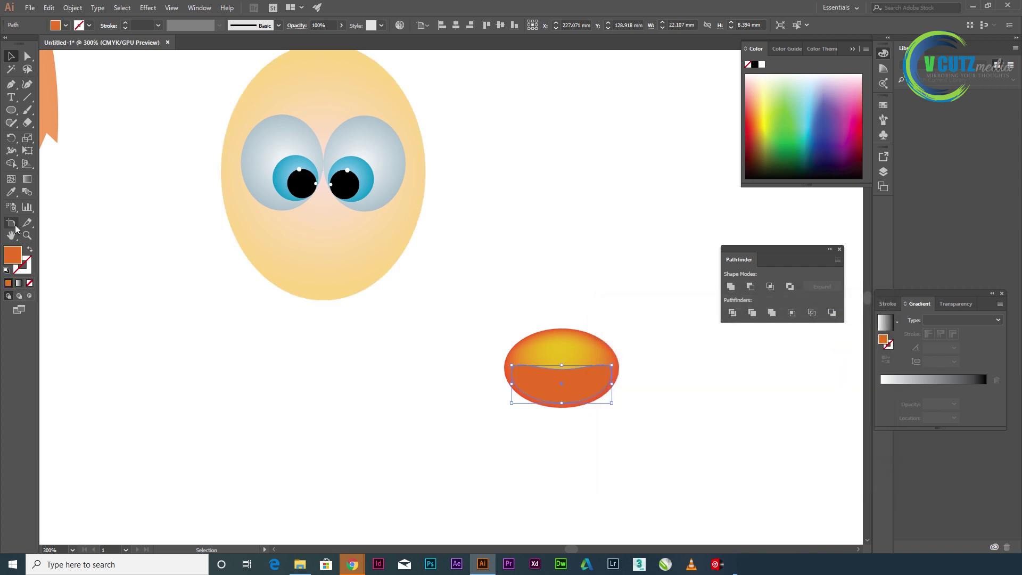
Fill the smile shape with the yellow-to-red preset gradient and reduce it to two stops, orange-red at the start and red at the end
left_click(19, 284)
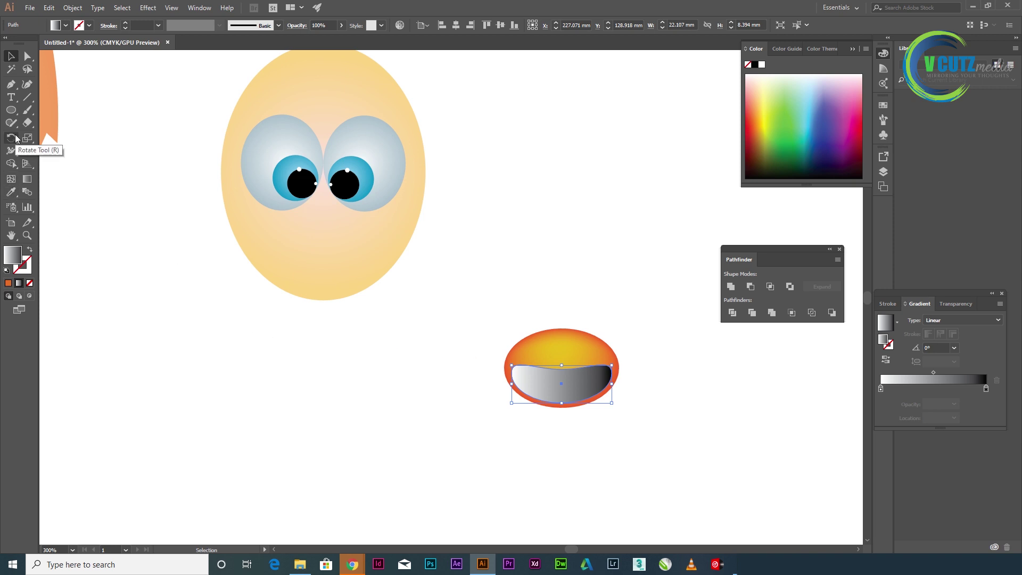
left_click(899, 322)
left_click(836, 358)
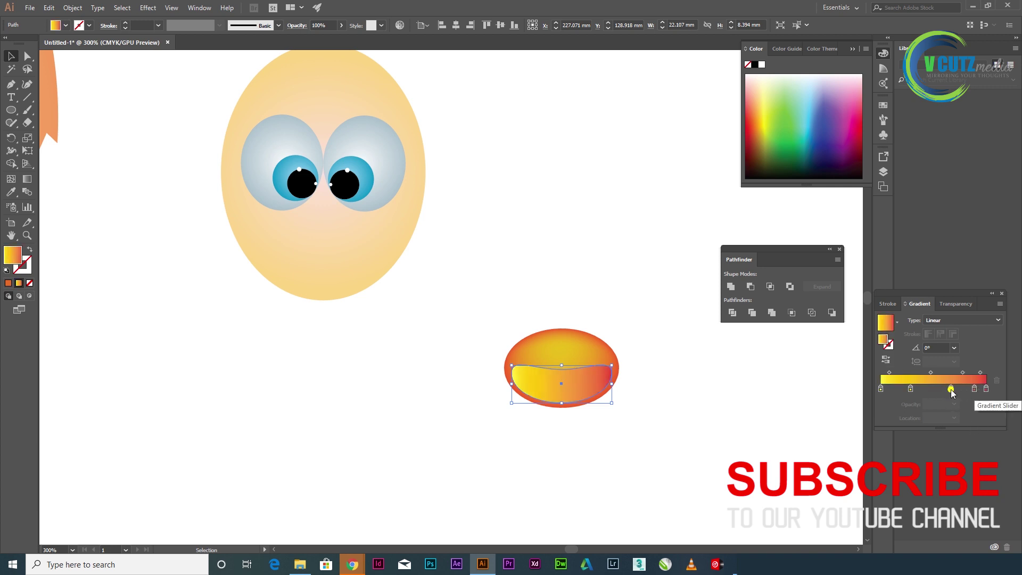
left_click_drag(952, 390, 878, 390)
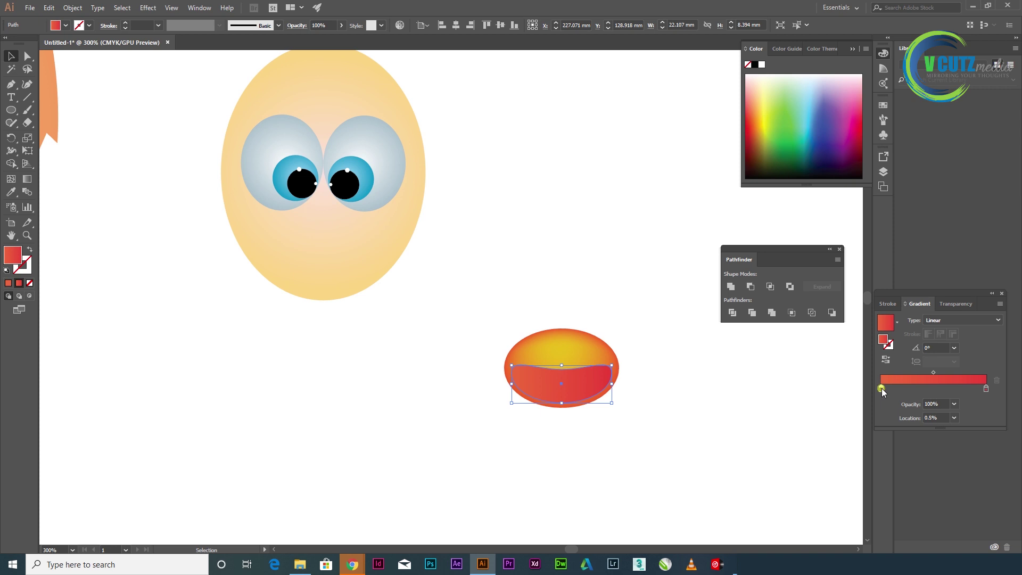
Recolour the smile gradient's first stop orange with 50% magenta and change the gradient type to Radial
double_click(882, 390)
left_click_drag(930, 443, 924, 442)
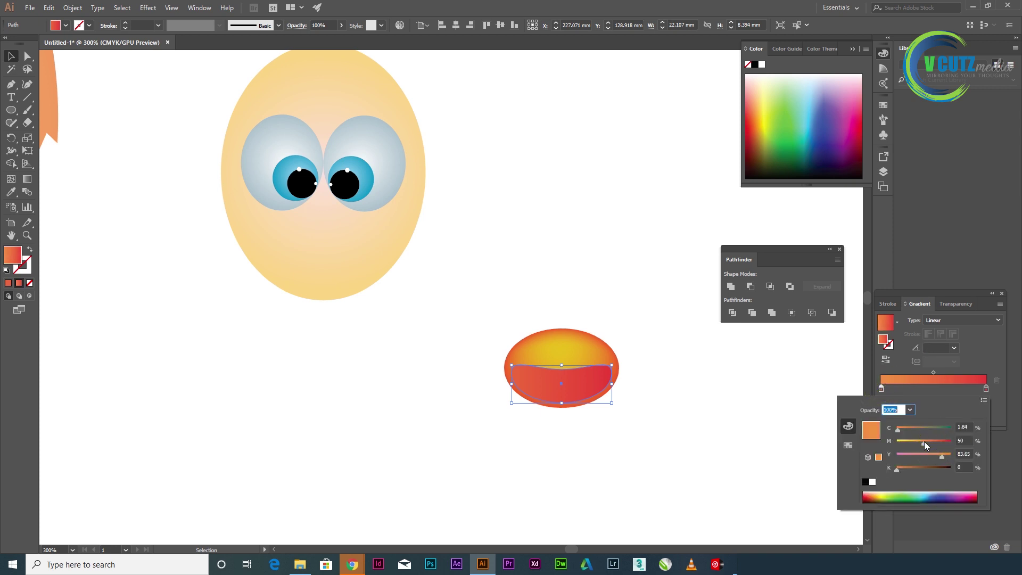
left_click(969, 319)
left_click(969, 320)
left_click(953, 344)
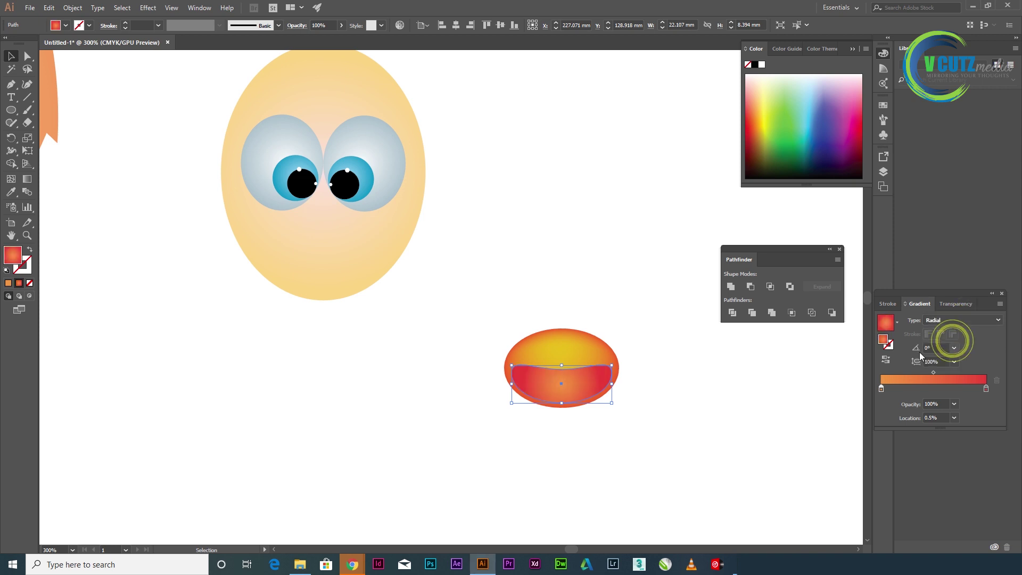
Group the mesh ellipse with the smile shape and place the mouth on the lower end of the body, beneath the eyes
left_click(13, 56)
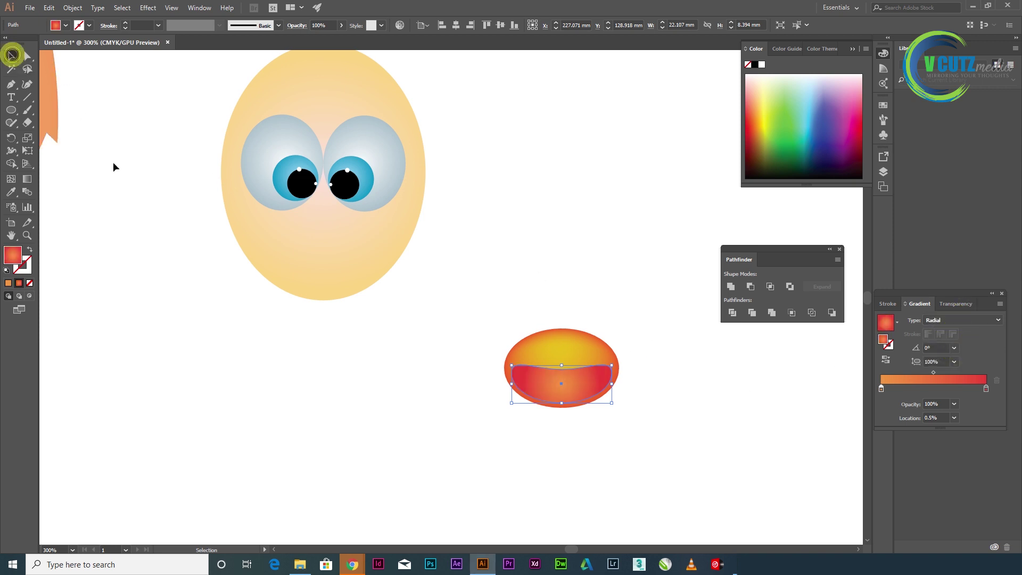
left_click(116, 167)
left_click_drag(469, 301, 605, 440)
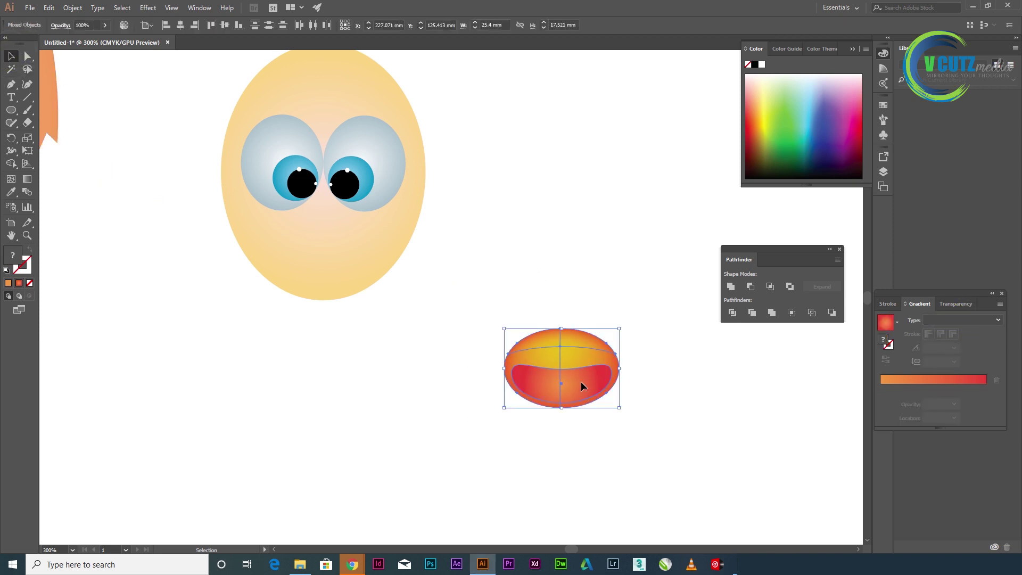
right_click(582, 383)
left_click(614, 445)
left_click_drag(572, 388, 333, 286)
left_click(471, 426)
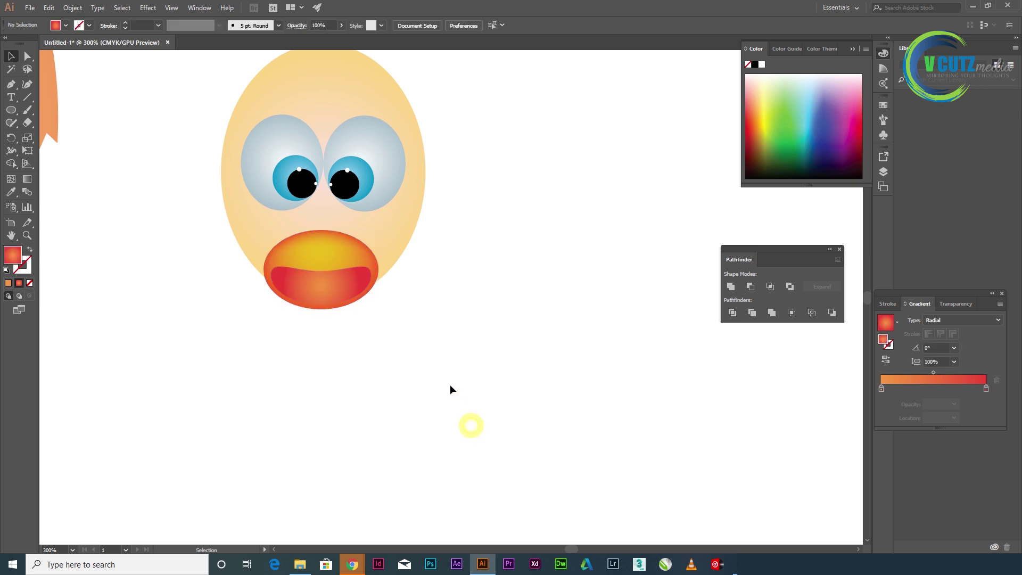
left_click(343, 295)
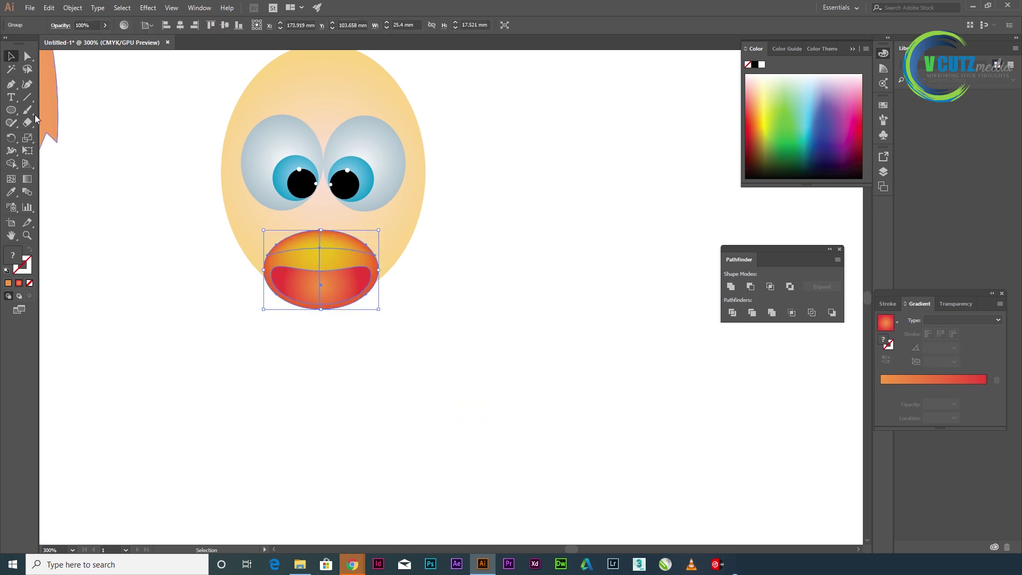
Ungroup the mouth and pull the middle anchor of the smile's upper edge down to deepen its curve
right_click(352, 274)
left_click(368, 349)
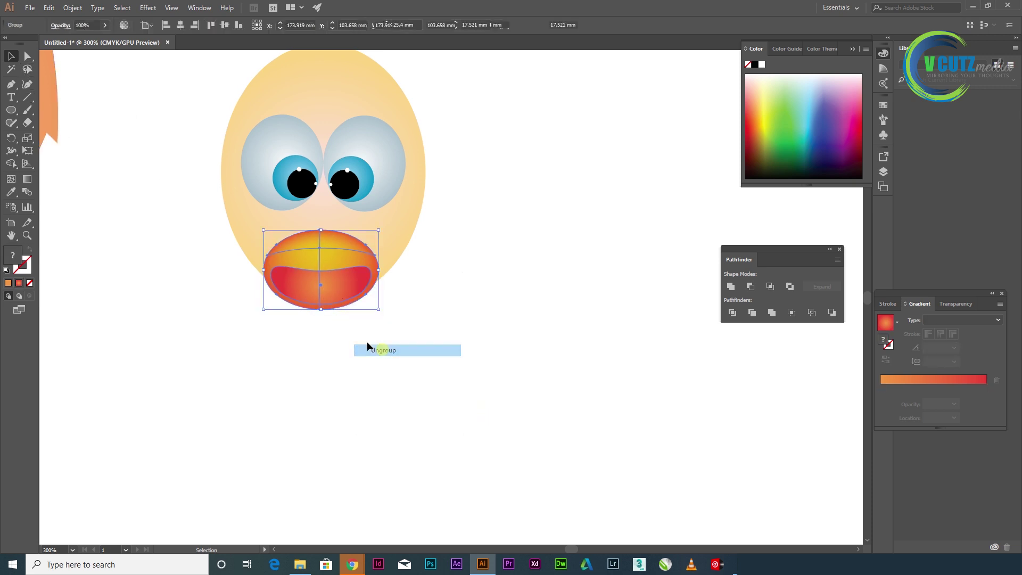
left_click(511, 306)
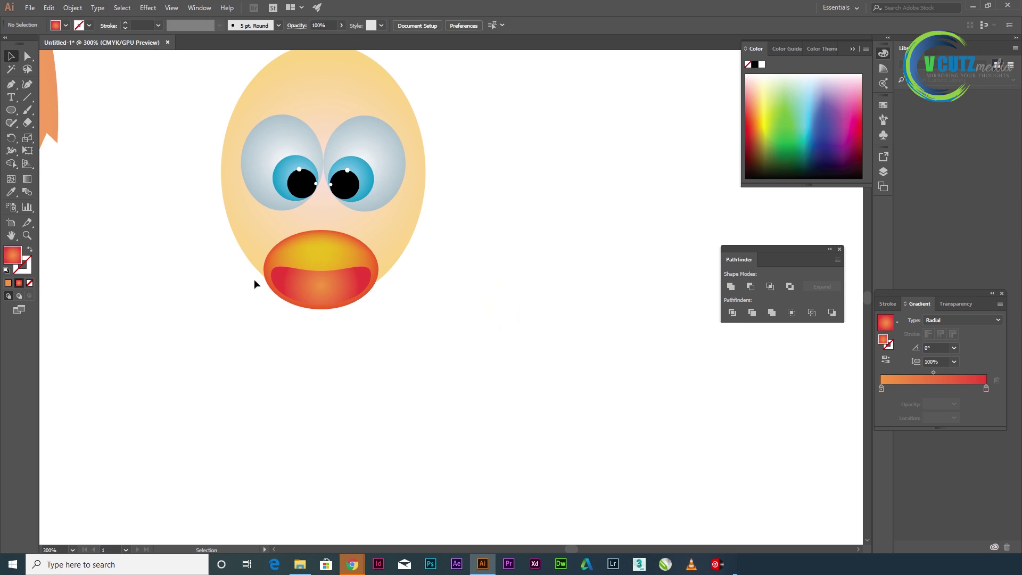
left_click(321, 275)
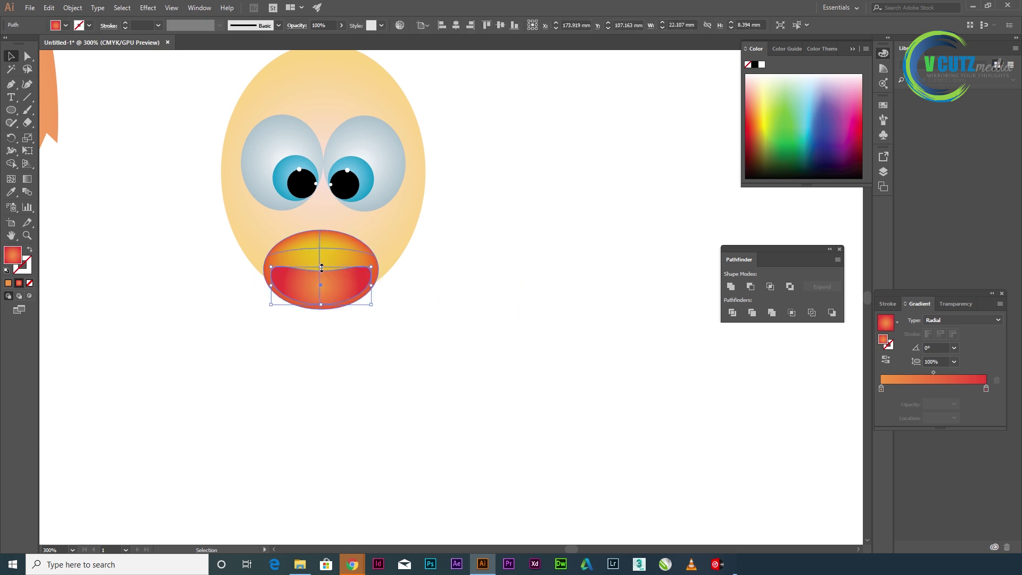
left_click(27, 55)
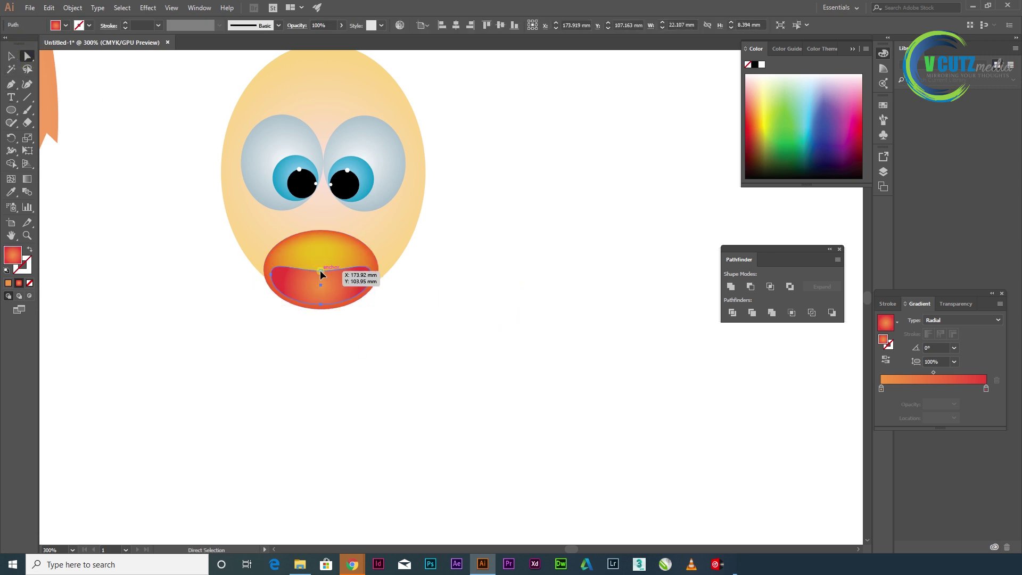
left_click_drag(320, 274, 322, 276)
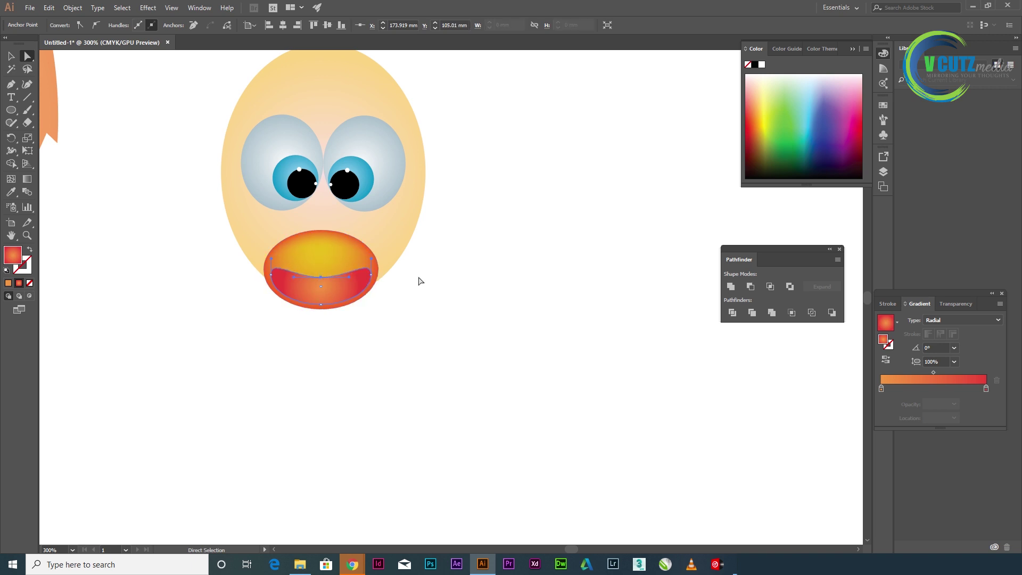
left_click(11, 56)
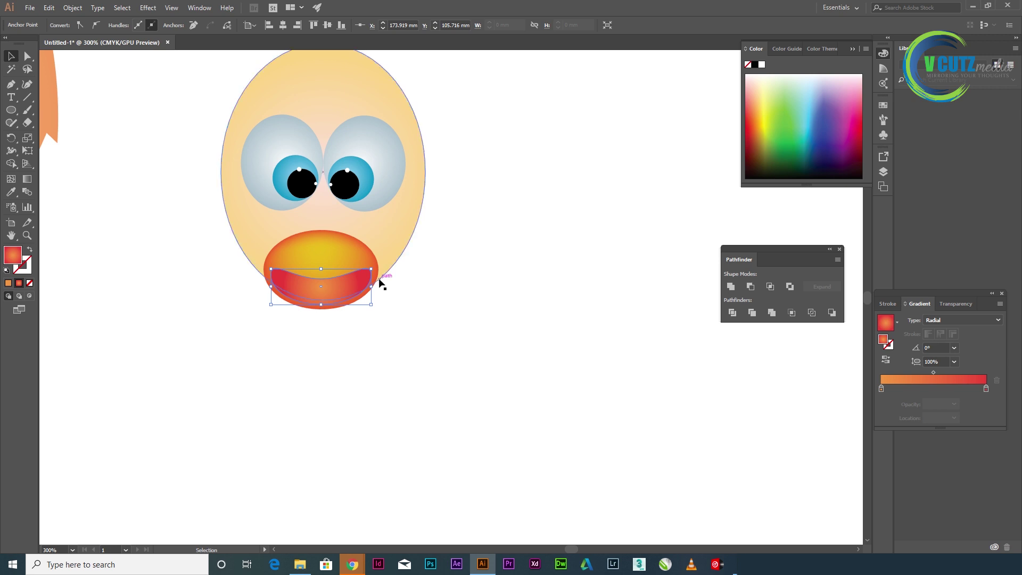
left_click(323, 305)
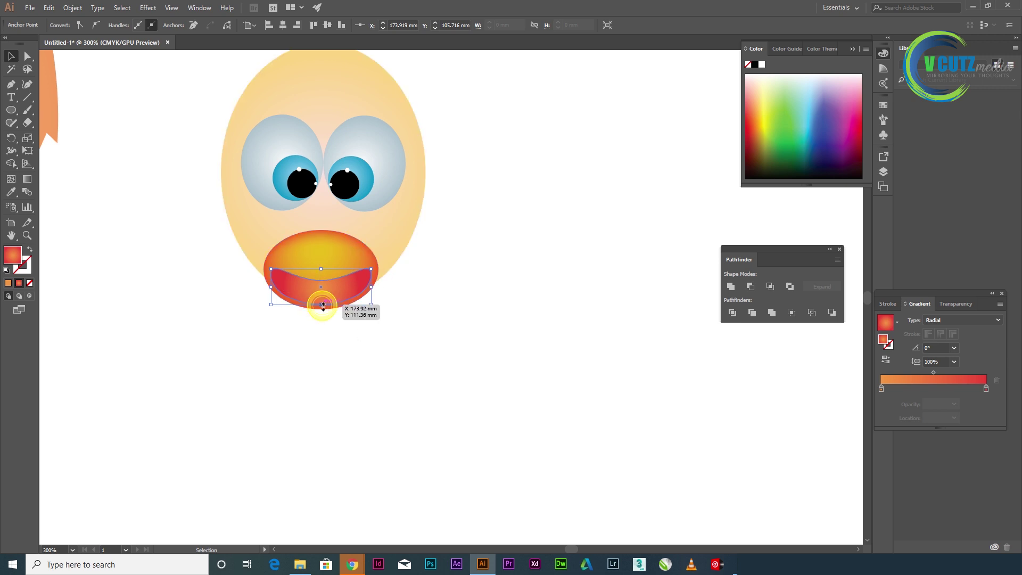
left_click(433, 317)
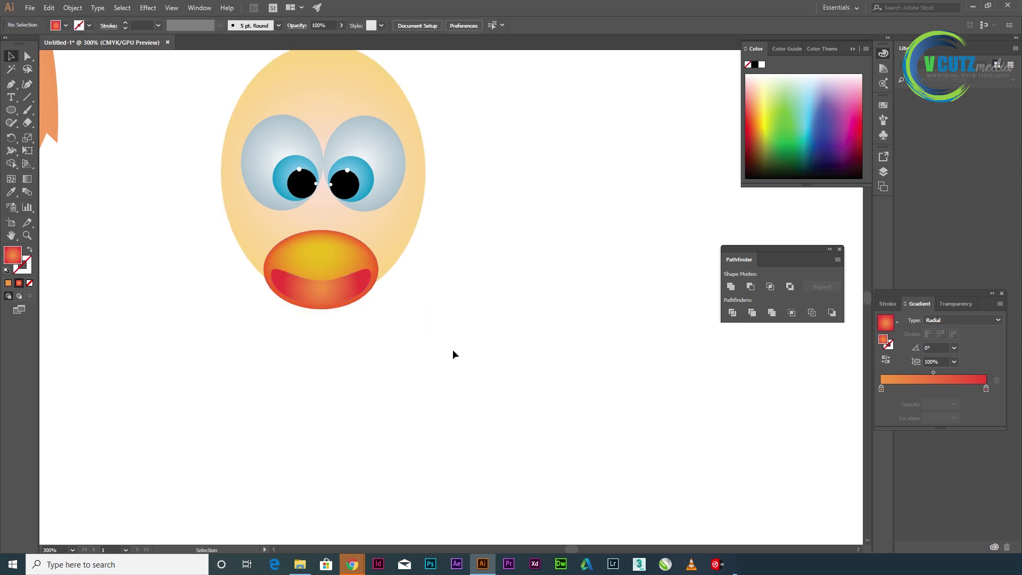
Nudge the pair of eyes down the face towards the mouth and slightly to the left
left_click_drag(459, 285, 536, 336)
left_click(376, 217)
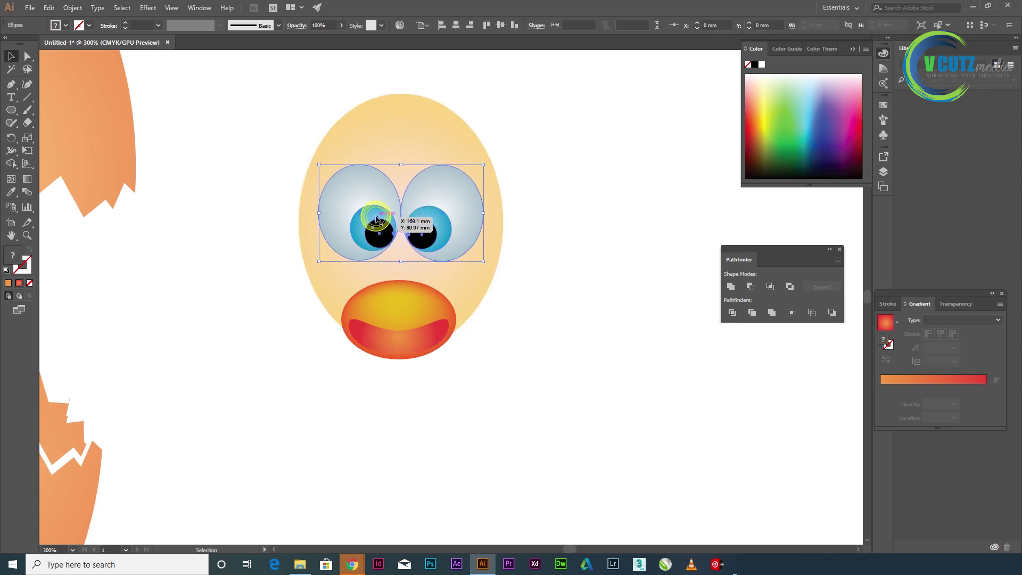
key("Down")
key("Down")
key("Down")
key("Down")
key("Down")
key("Down")
key("Down")
key("Down")
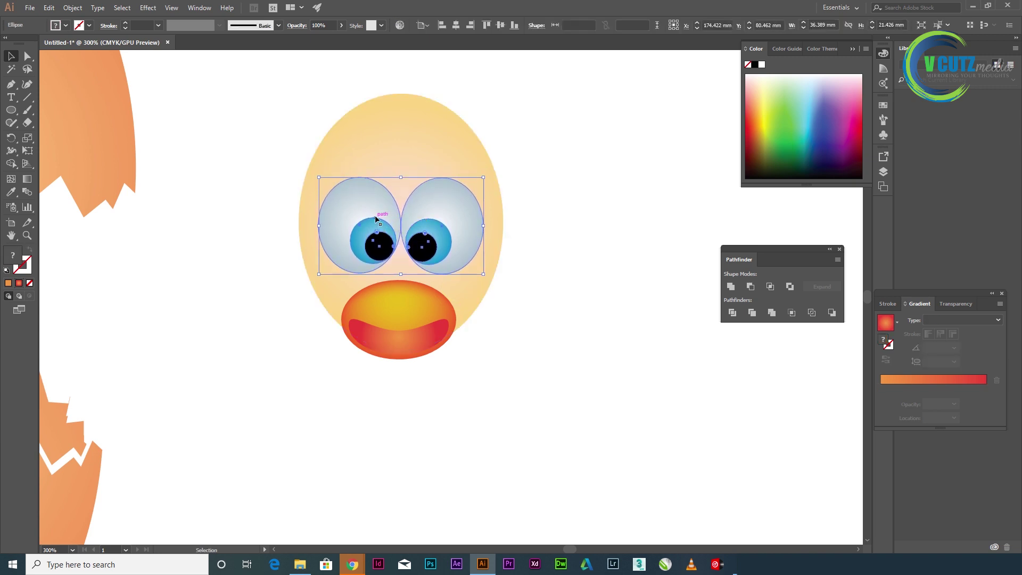
key("Left")
Nudge the mouth's mesh ellipse up and enlarge it to about 27.3 by 18.8 mm, centred around the smile
left_click(412, 325)
key("Up")
key("Up")
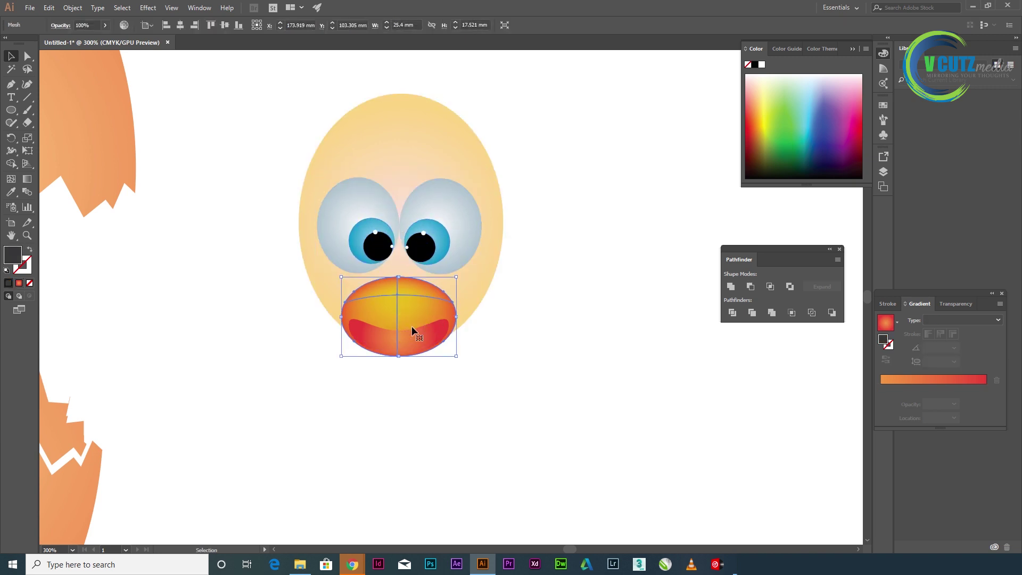
left_click_drag(457, 355, 467, 363)
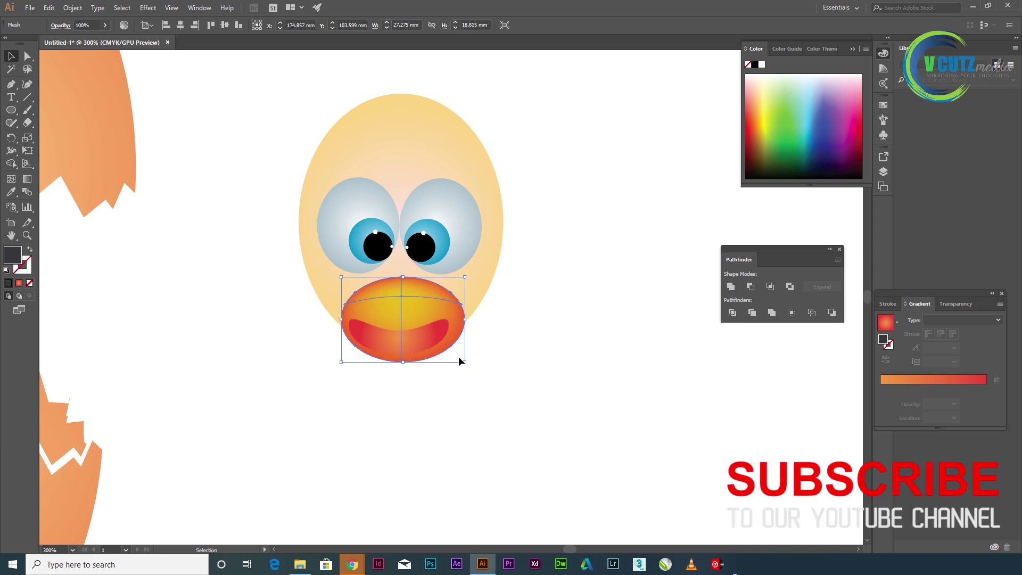
left_click(535, 355)
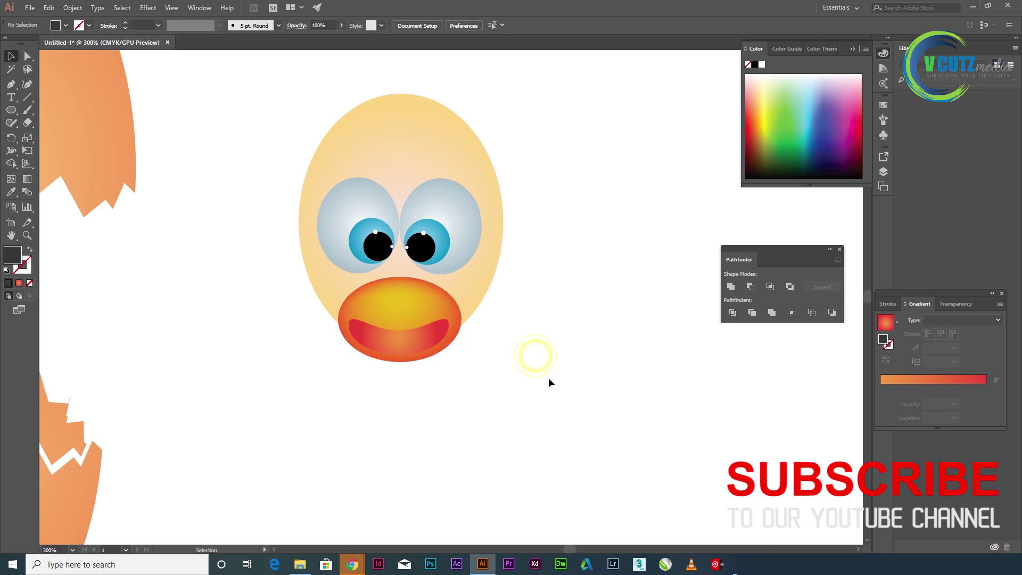
Group the yellow face ellipse, the eyes and the mouth into one head
left_click_drag(269, 98, 451, 276)
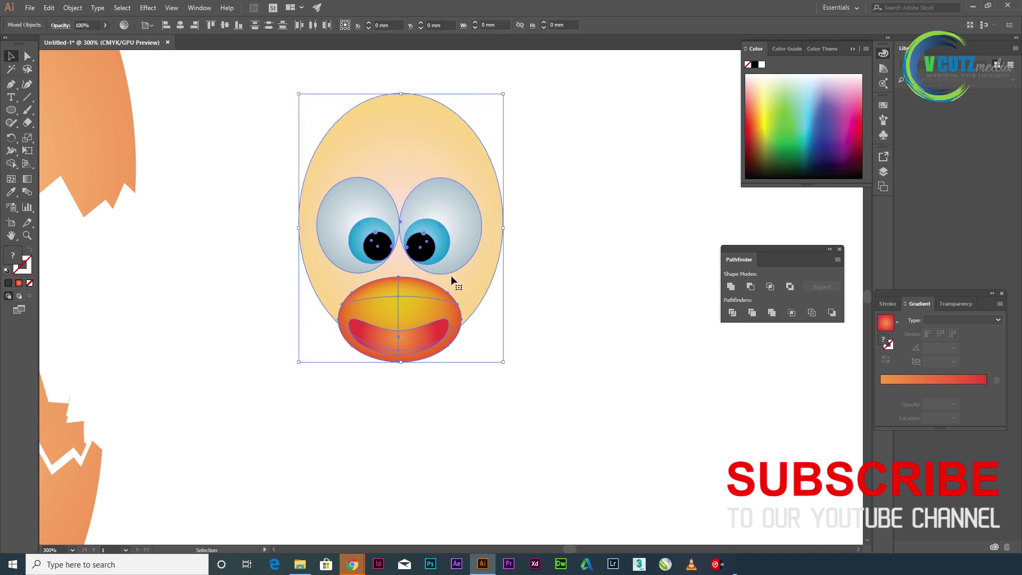
right_click(452, 276)
left_click(488, 336)
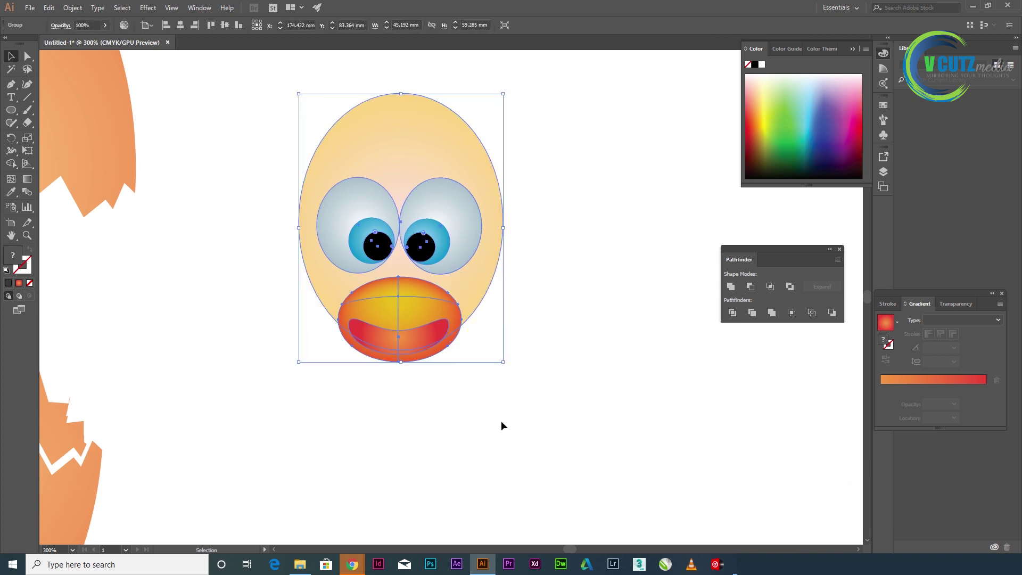
left_click_drag(486, 391, 478, 345)
left_click(218, 241)
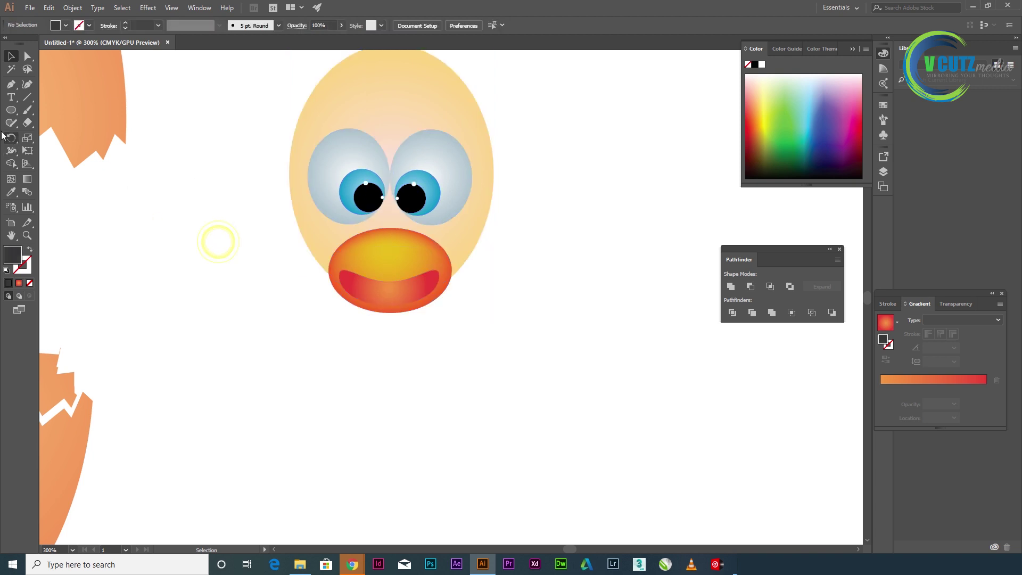
Copy the yellow face ellipse from inside the head group and place a separate duplicate below the head as the body
left_click(11, 110)
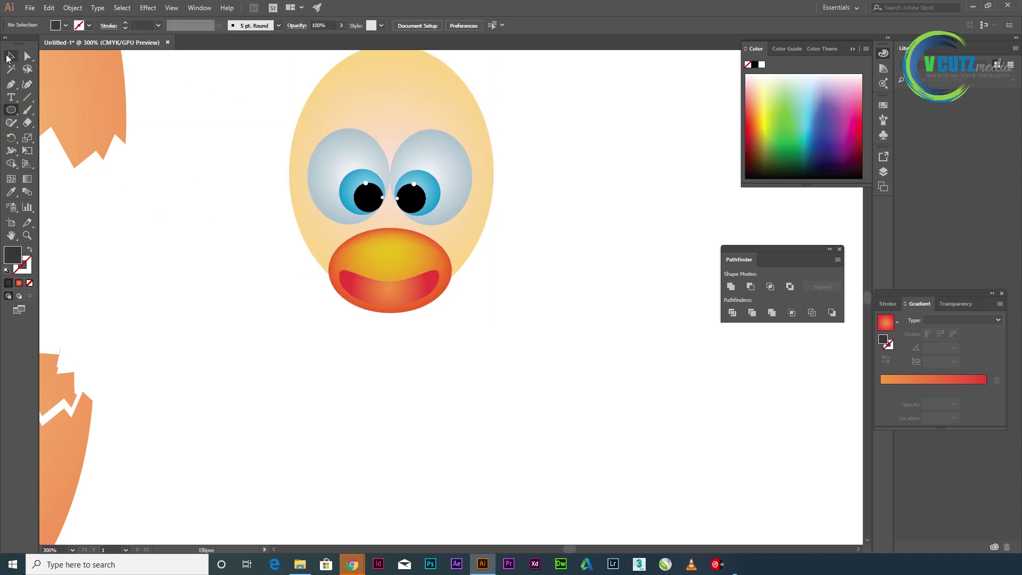
key("v")
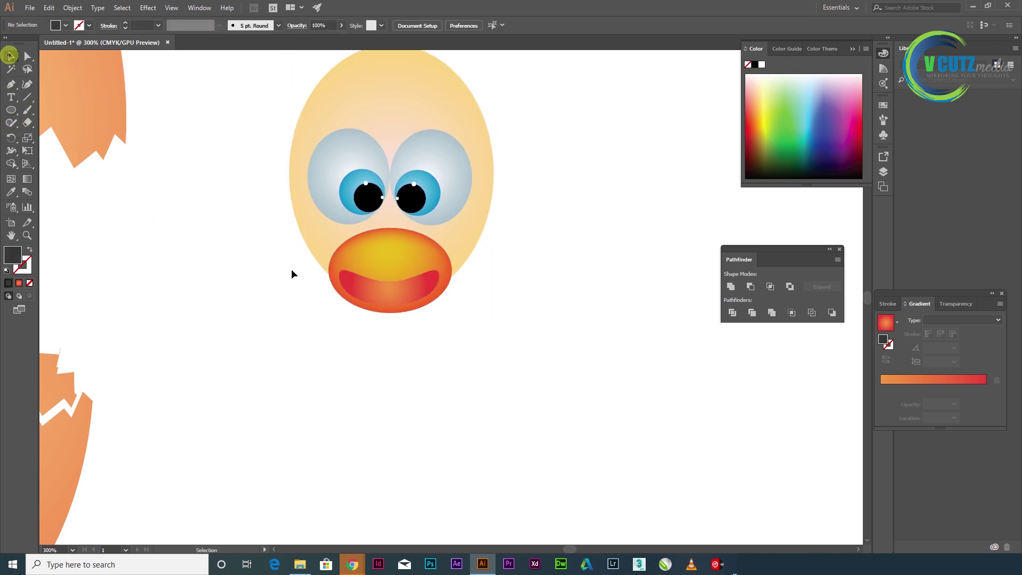
left_click(361, 86)
right_click(361, 82)
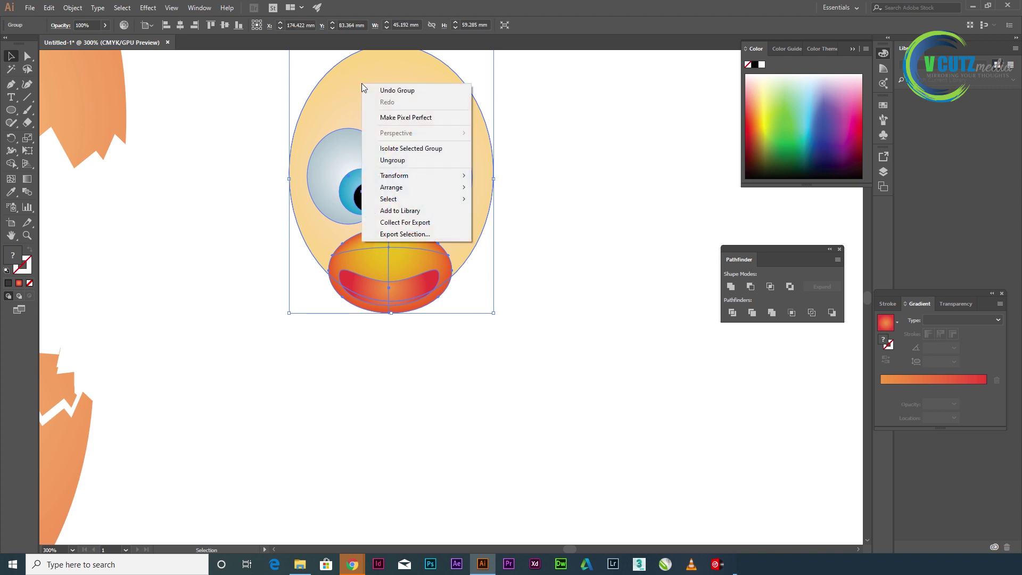
left_click(560, 187)
double_click(426, 96)
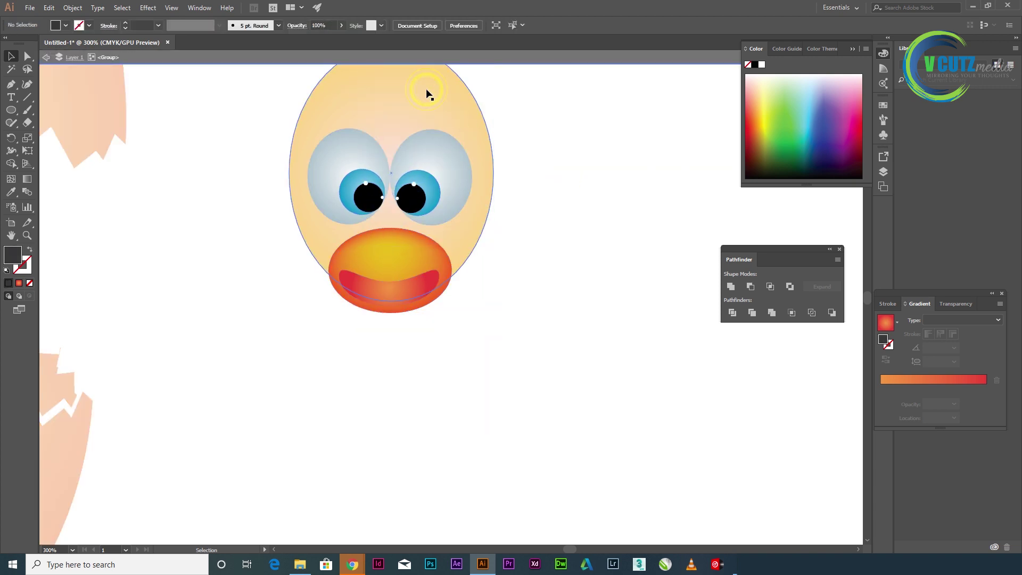
left_click(425, 97)
key("v")
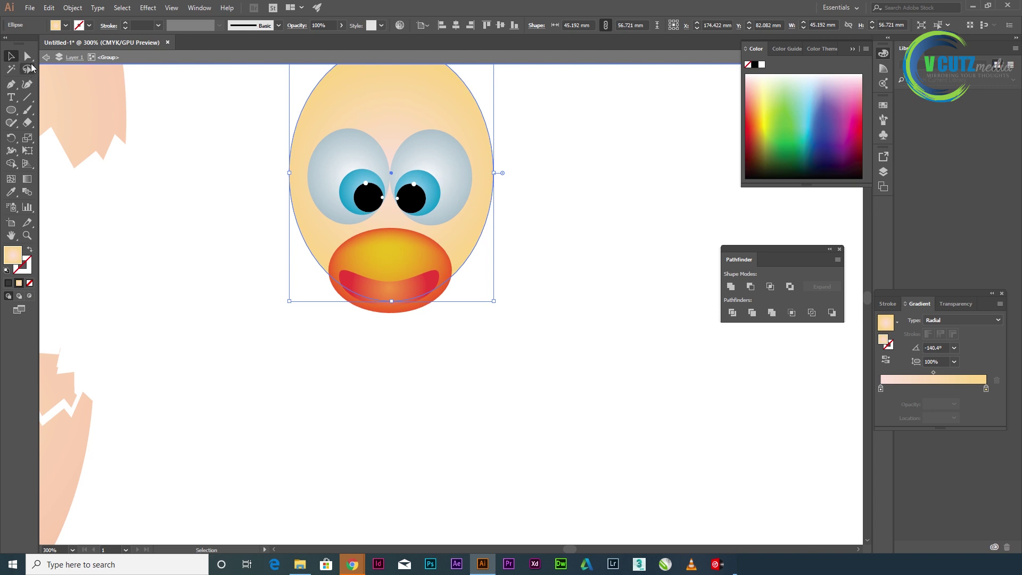
left_click(48, 58)
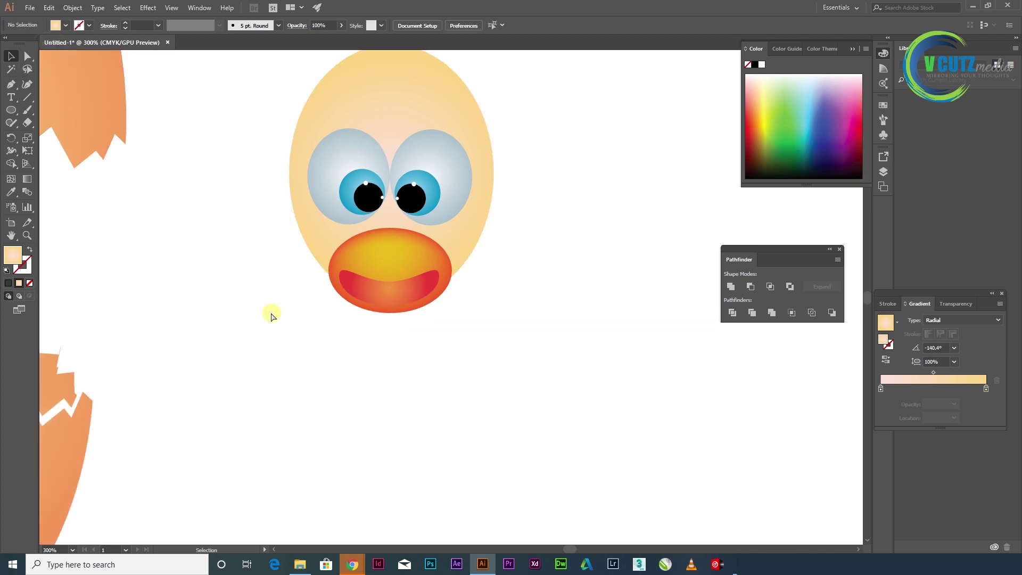
key("ctrl+v")
left_click_drag(450, 274, 376, 355)
Bring the head group to the front of the body ellipse
right_click(376, 354)
left_click(417, 300)
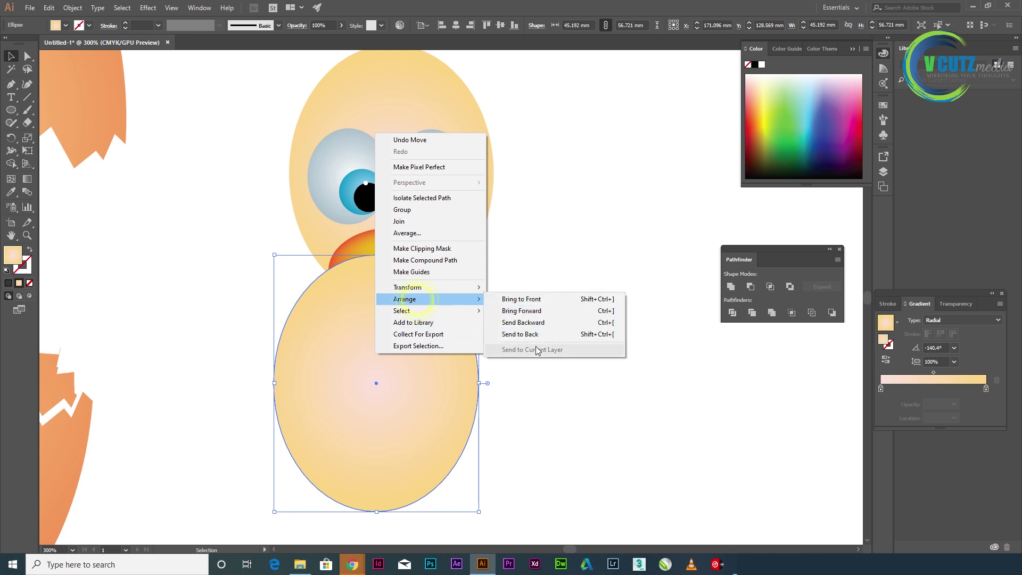
left_click(556, 312)
right_click(431, 113)
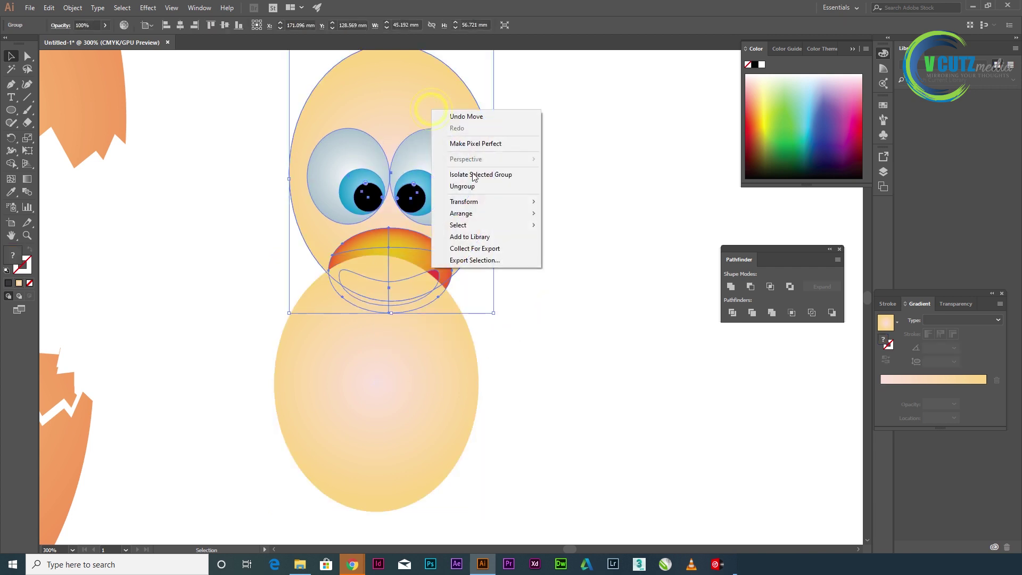
left_click(470, 213)
left_click(581, 221)
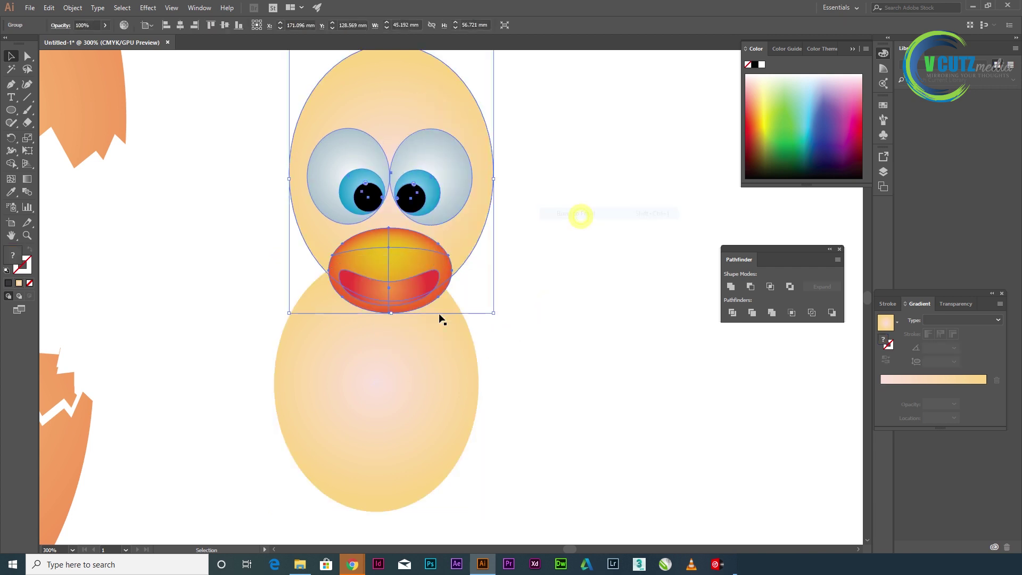
Centre the body ellipse under the head and enlarge it to about 54.7 by 68.6 mm
left_click_drag(379, 401, 401, 392)
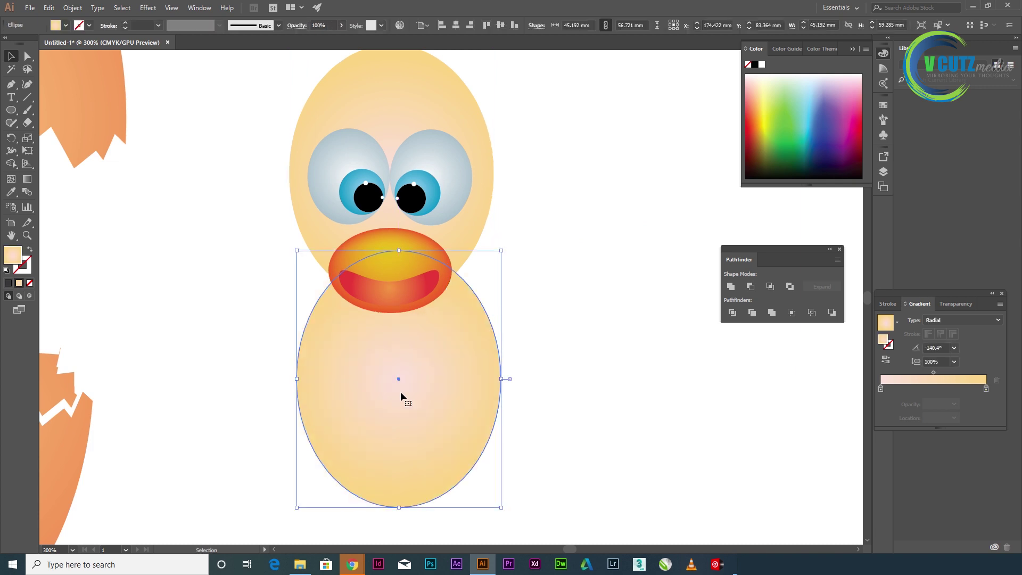
left_click_drag(504, 511, 541, 536)
left_click_drag(480, 456, 463, 383)
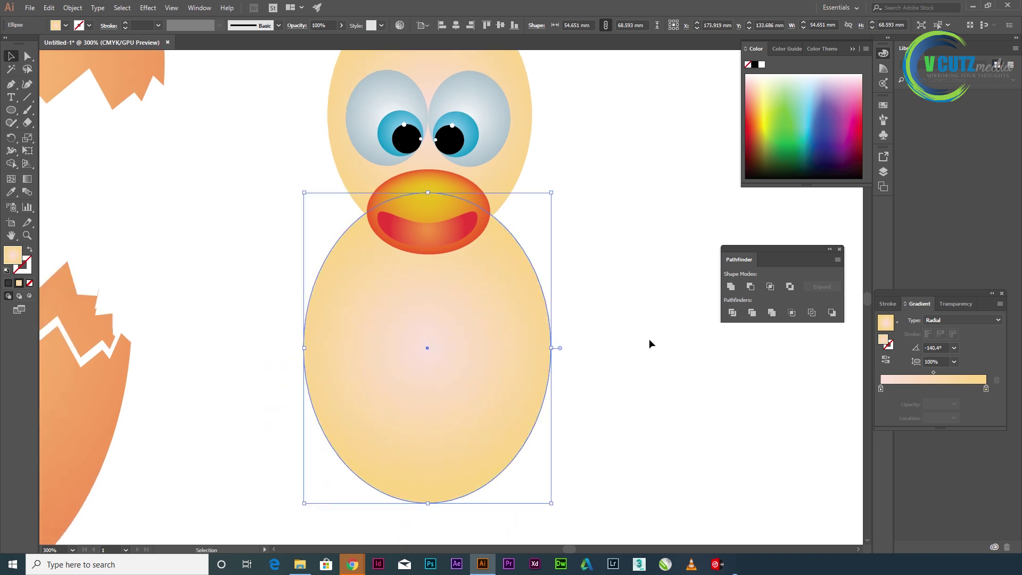
left_click(646, 250)
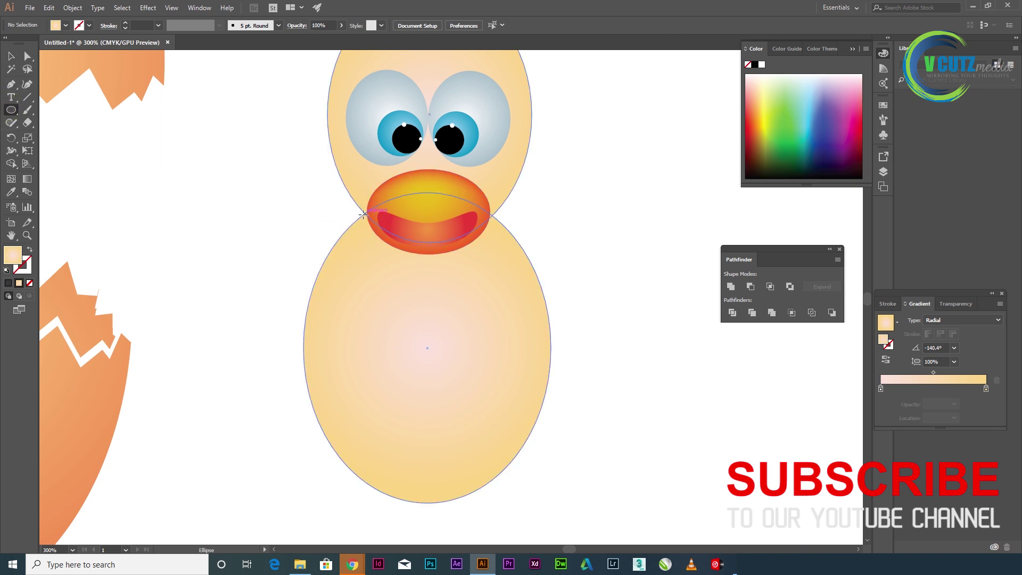
Draw an ellipse about 27.6 by 14.3 mm over the mouth's lower half as a shadow and fill it with grey
left_click_drag(365, 214, 490, 263)
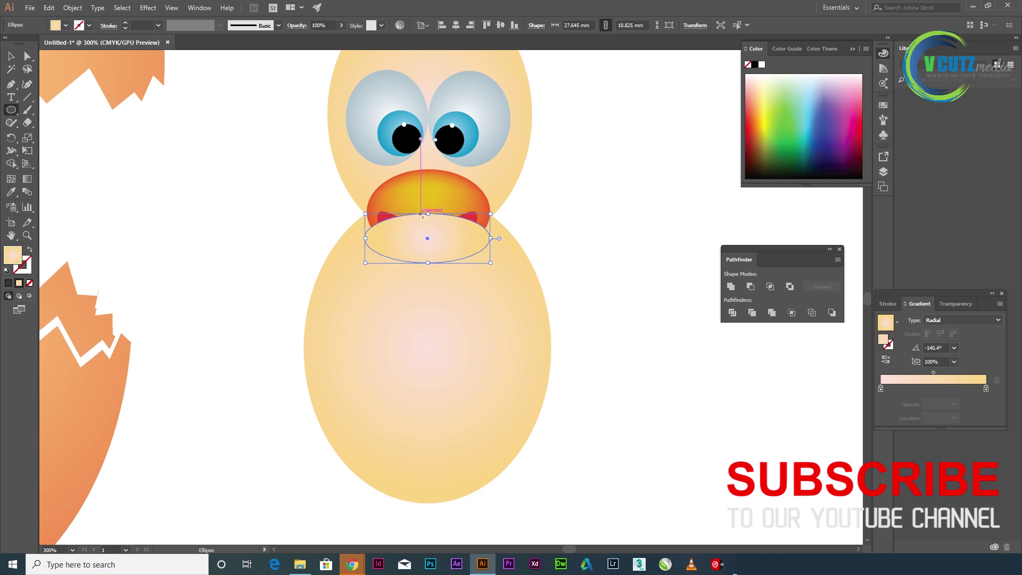
left_click_drag(428, 213, 427, 198)
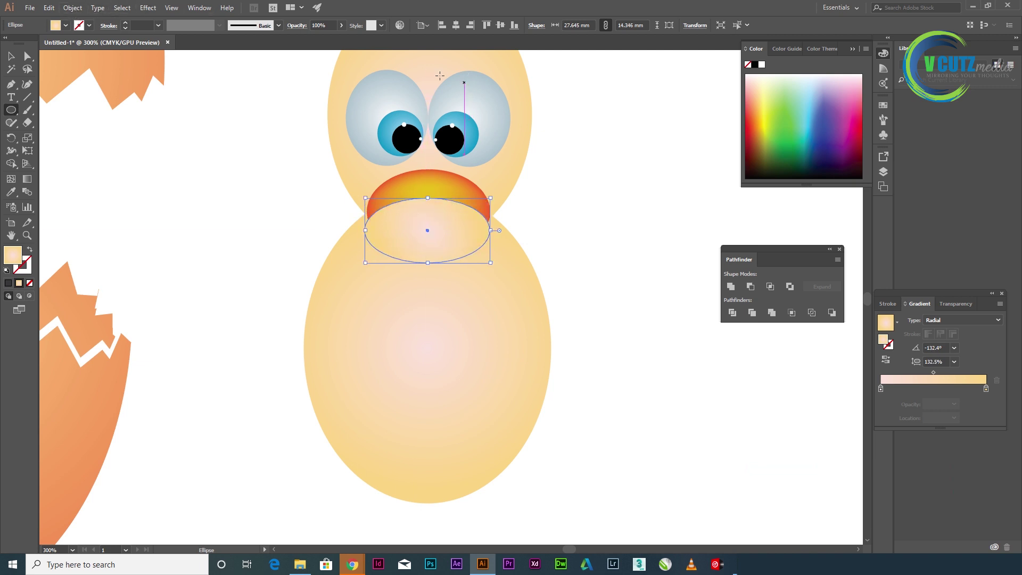
left_click(66, 25)
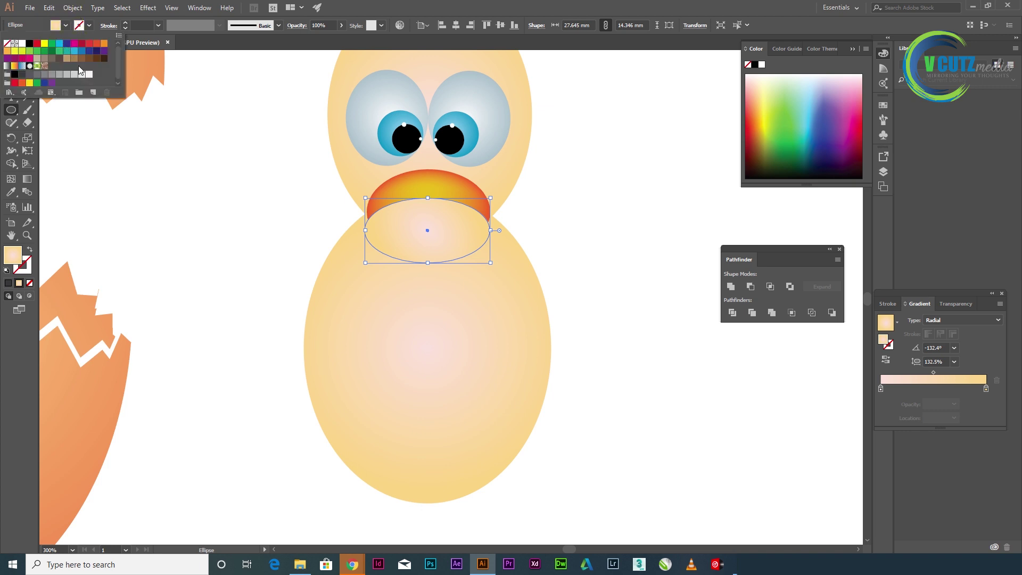
left_click(43, 75)
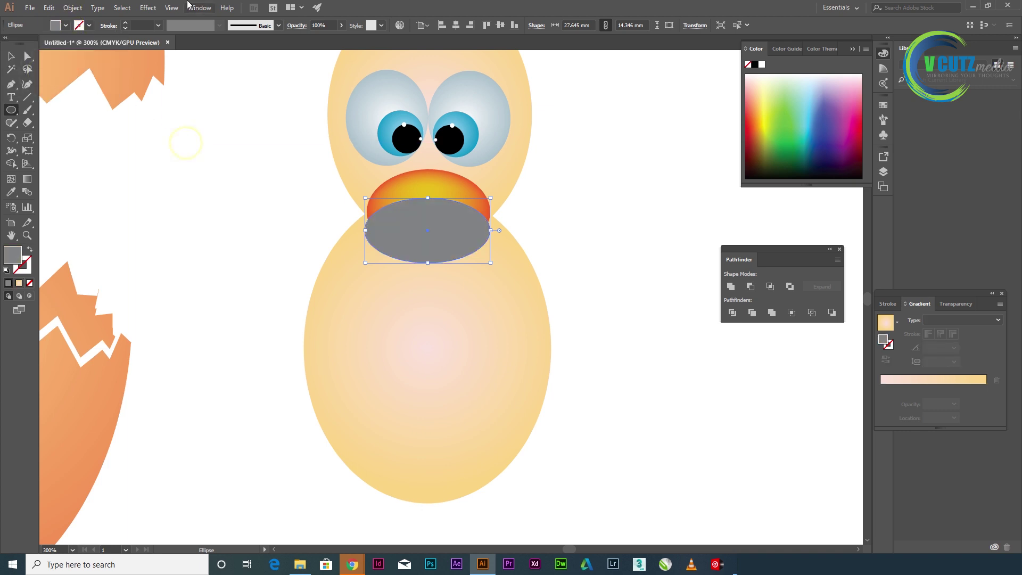
Bring the head group to the front so the mouth overlaps the grey shadow ellipse
left_click(11, 55)
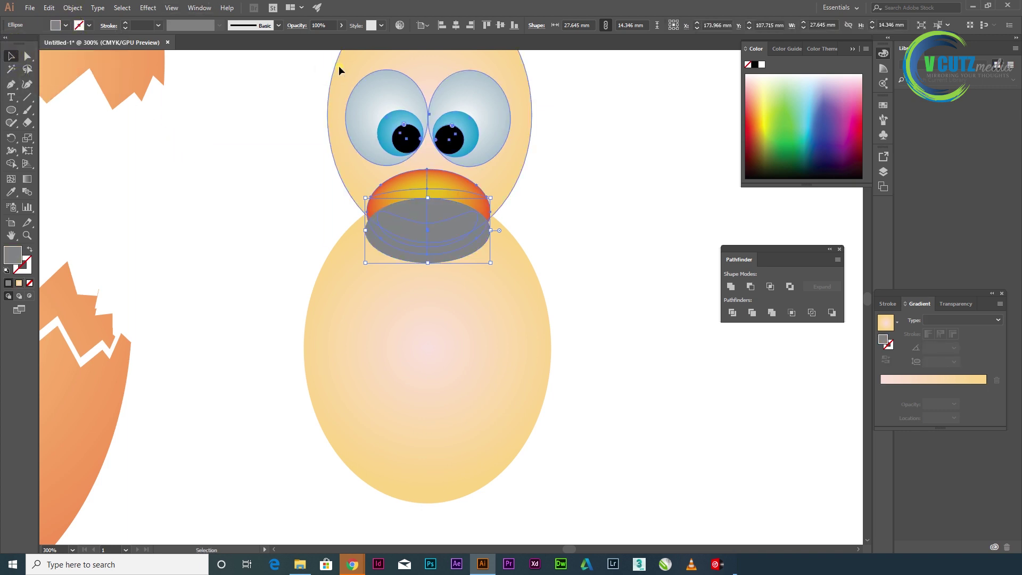
left_click(338, 65)
right_click(367, 56)
mouse_move(408, 159)
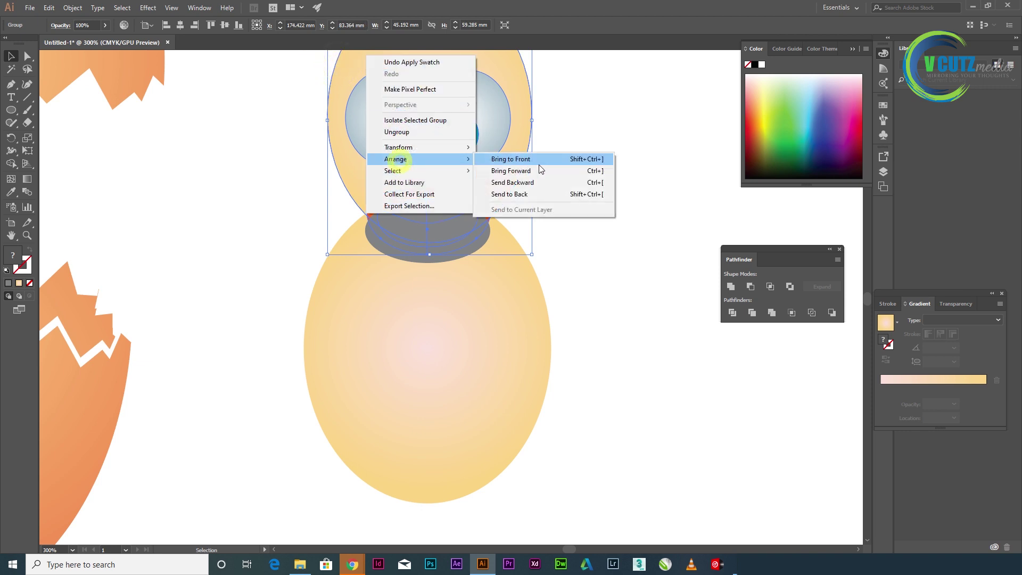
left_click(537, 160)
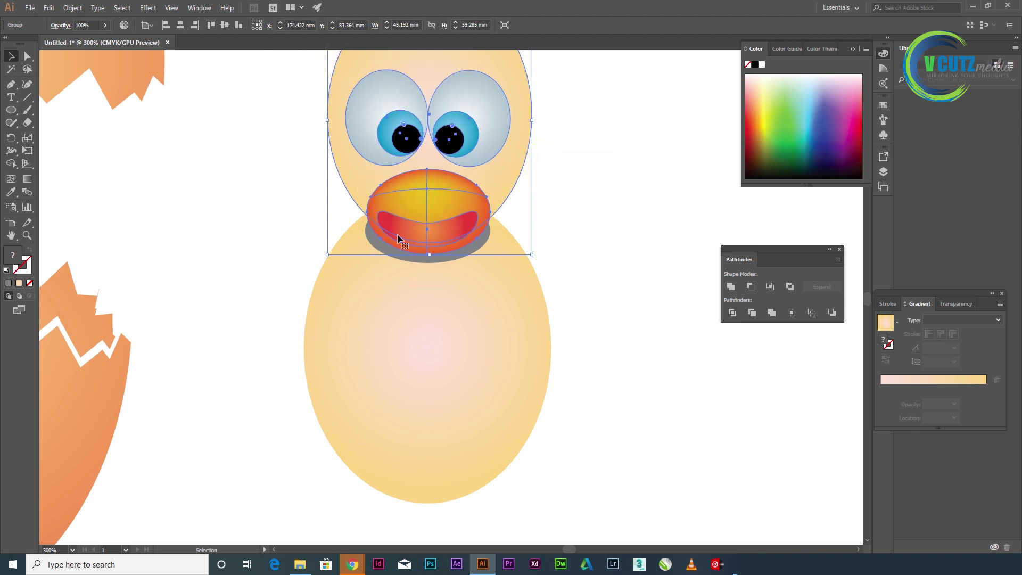
Narrow the grey shadow ellipse under the mouth to about 22.8 mm by moving its left side inward
left_click(408, 261)
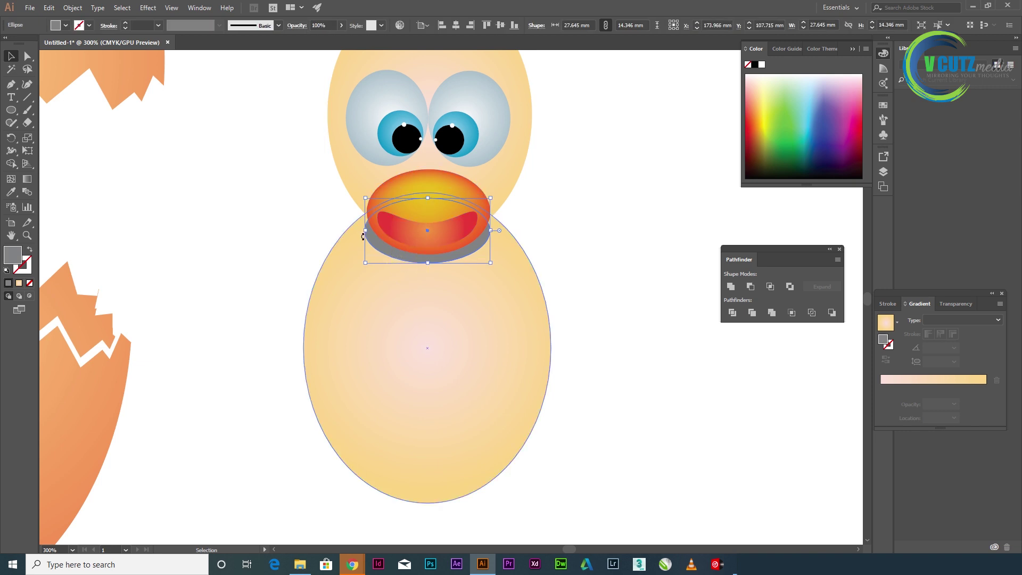
left_click_drag(367, 230, 387, 225)
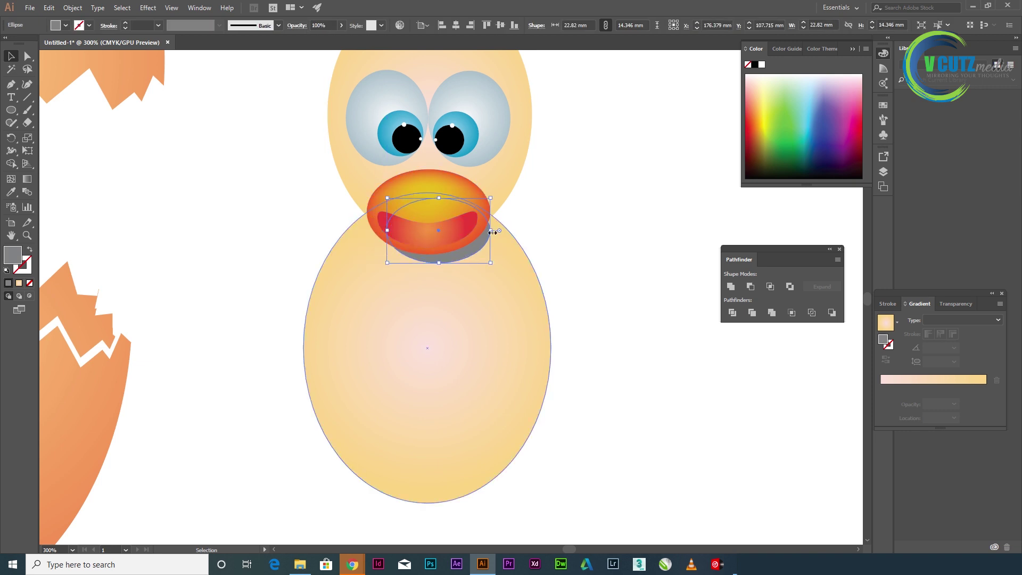
left_click_drag(493, 232, 493, 232)
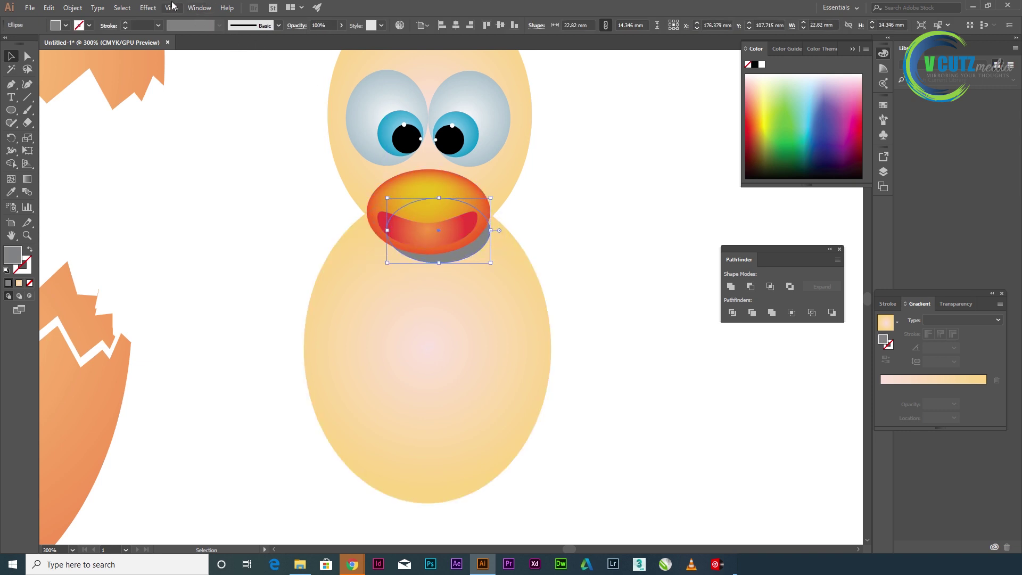
Apply a Gaussian Blur to the grey shadow ellipse, previewing it and adjusting the radius until the shadow's edge is soft
left_click(147, 8)
mouse_move(178, 185)
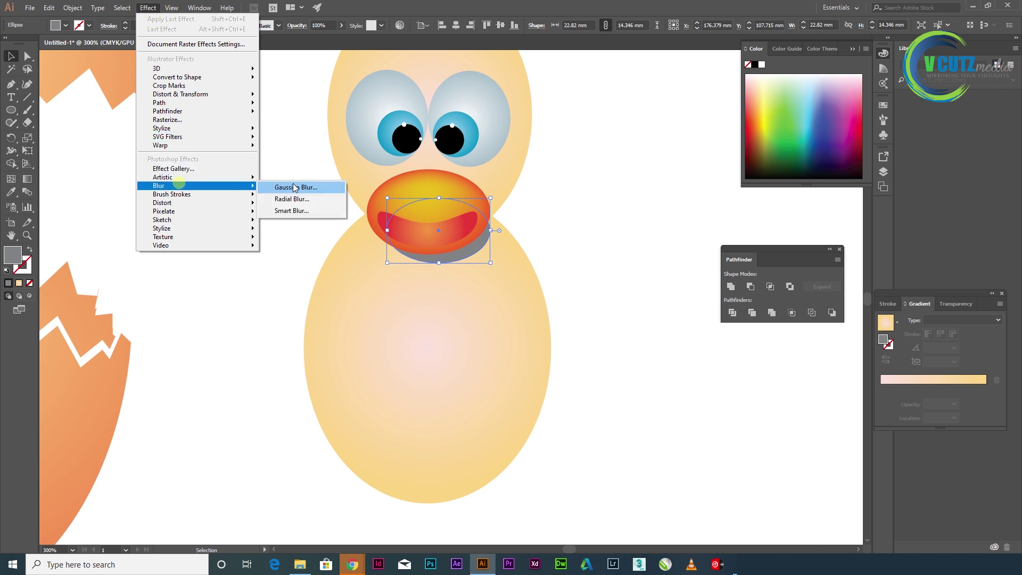
left_click(291, 193)
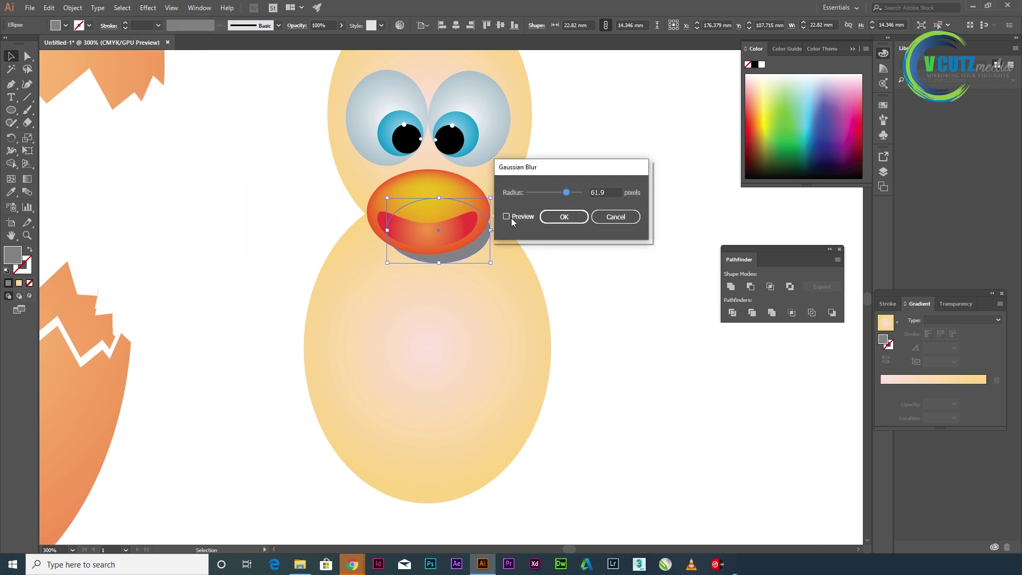
left_click(508, 217)
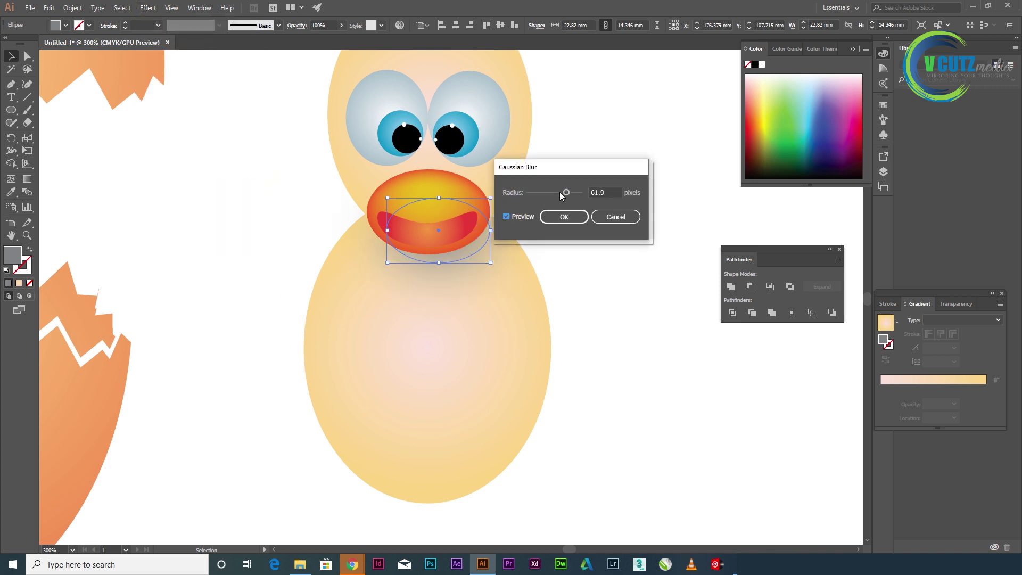
left_click(553, 194)
left_click(550, 192)
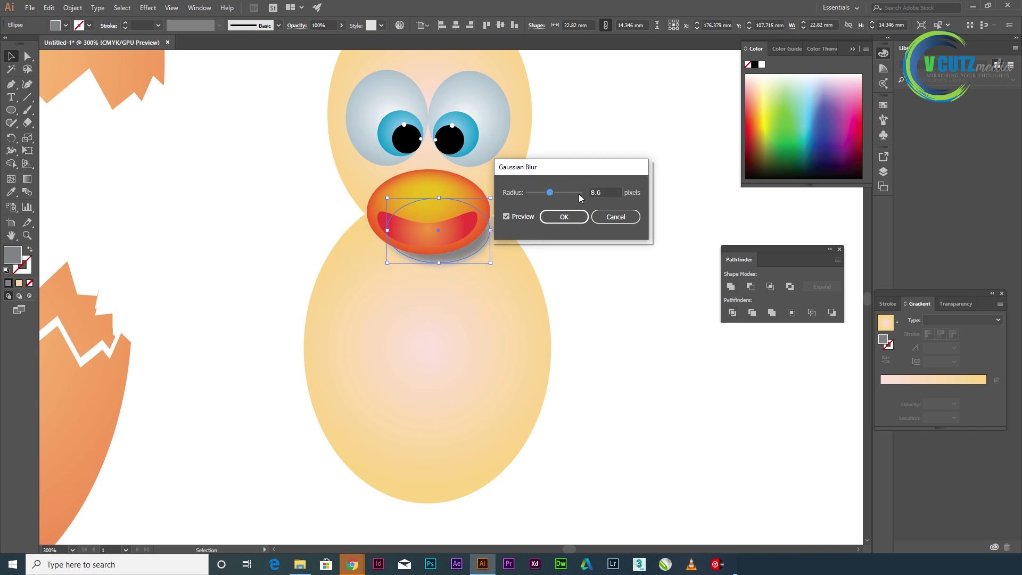
left_click(559, 193)
left_click(575, 216)
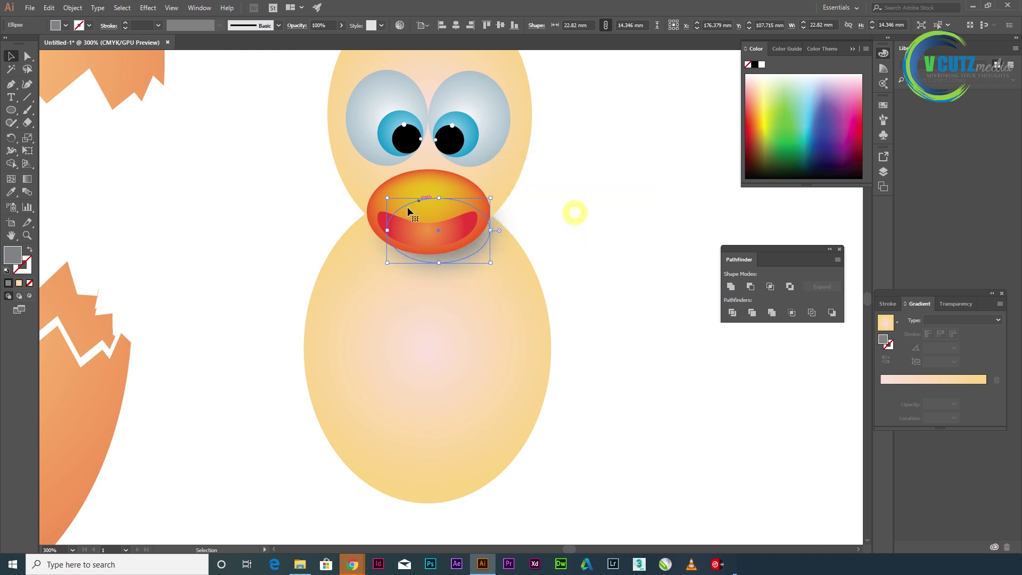
left_click(181, 181)
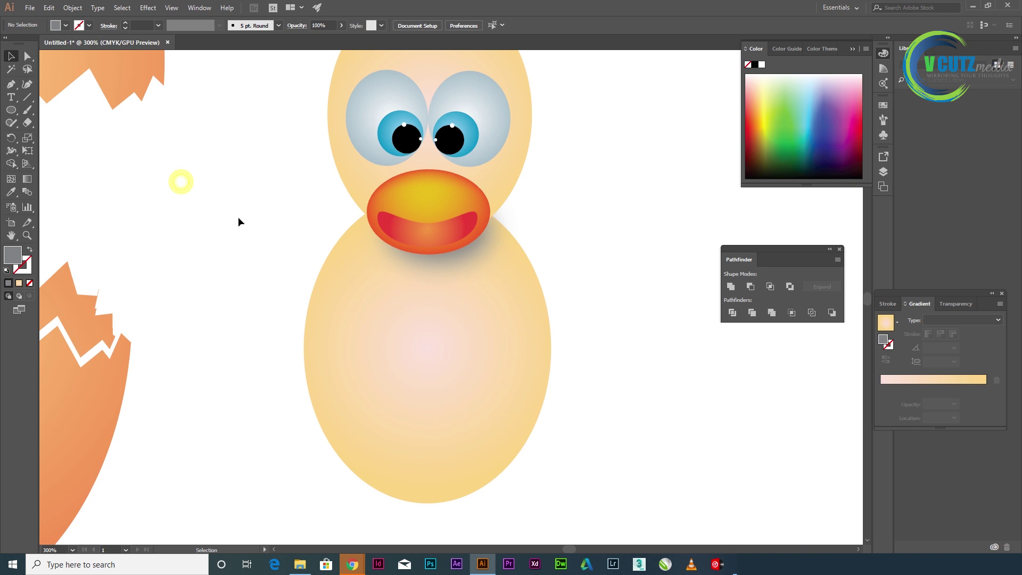
Enlarge the blurred shadow ellipse to about 25.7 by 16.2 mm so it extends further beyond the mouth
left_click(440, 261)
left_click_drag(383, 261, 416, 255)
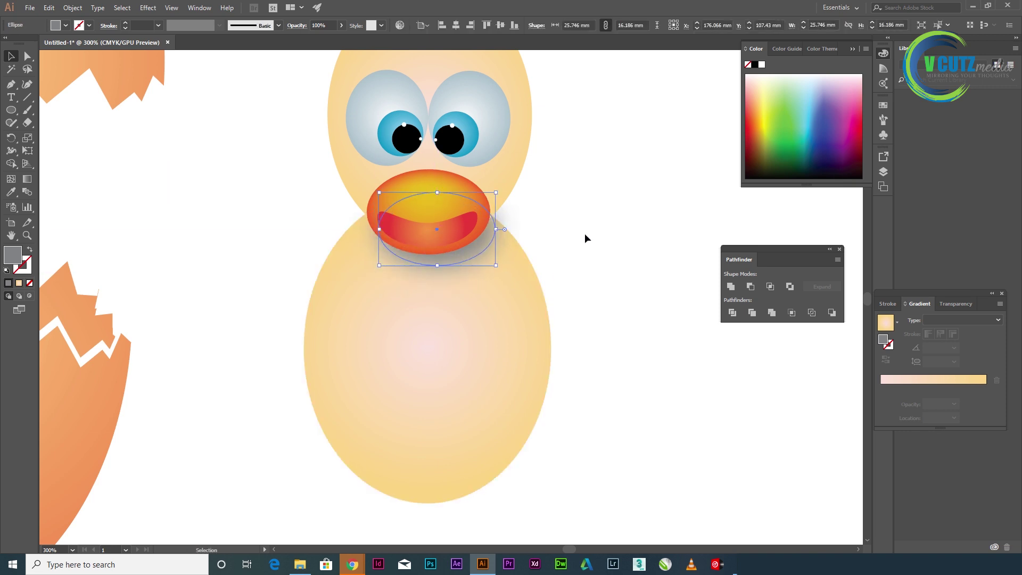
left_click(586, 228)
left_click_drag(524, 307, 566, 271)
scroll(549, 269, "down", 1)
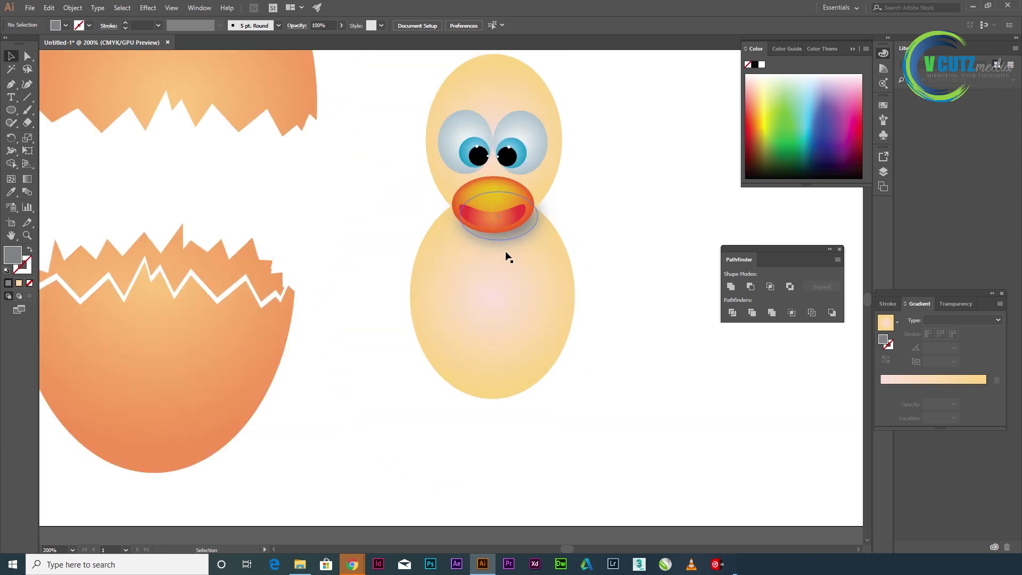
Try moving the upper eggshell half to the artboard's upper right corner and selecting all the chick's parts
left_click_drag(367, 257, 453, 371)
left_click_drag(494, 169, 646, 465)
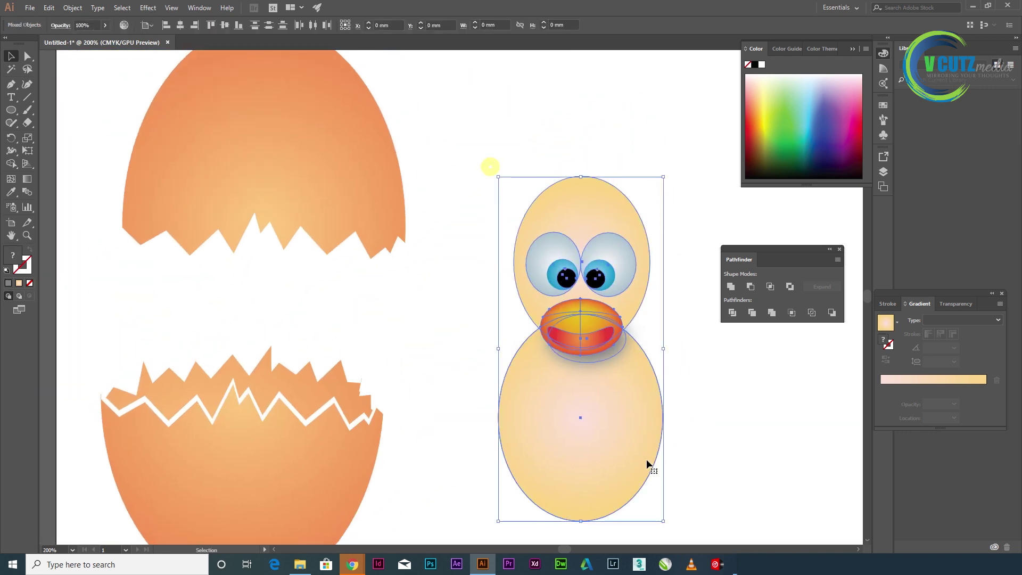
left_click_drag(252, 138, 394, 48)
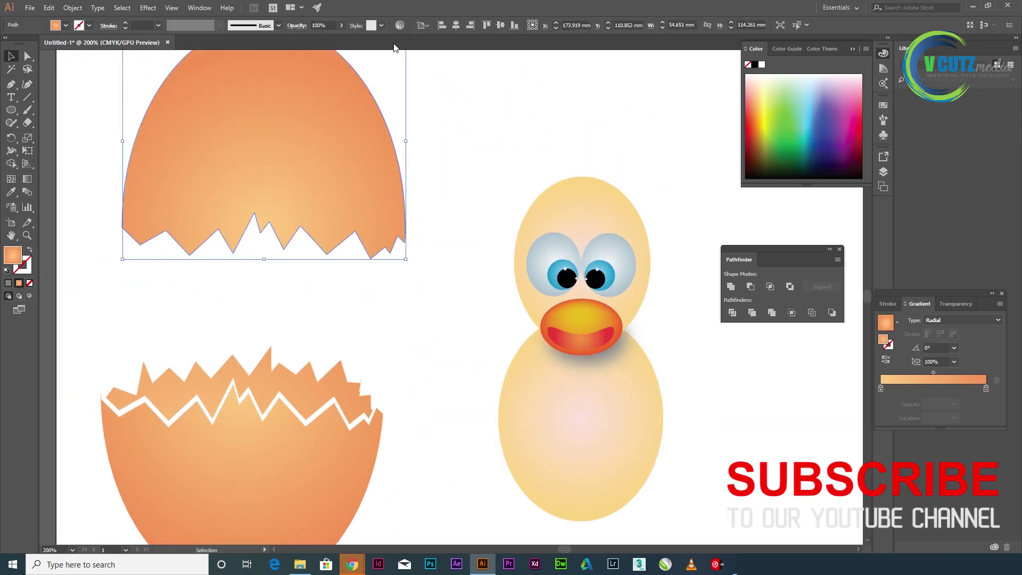
scroll(305, 154, "down", 2)
left_click_drag(292, 147, 553, 99)
left_click_drag(386, 152, 478, 313)
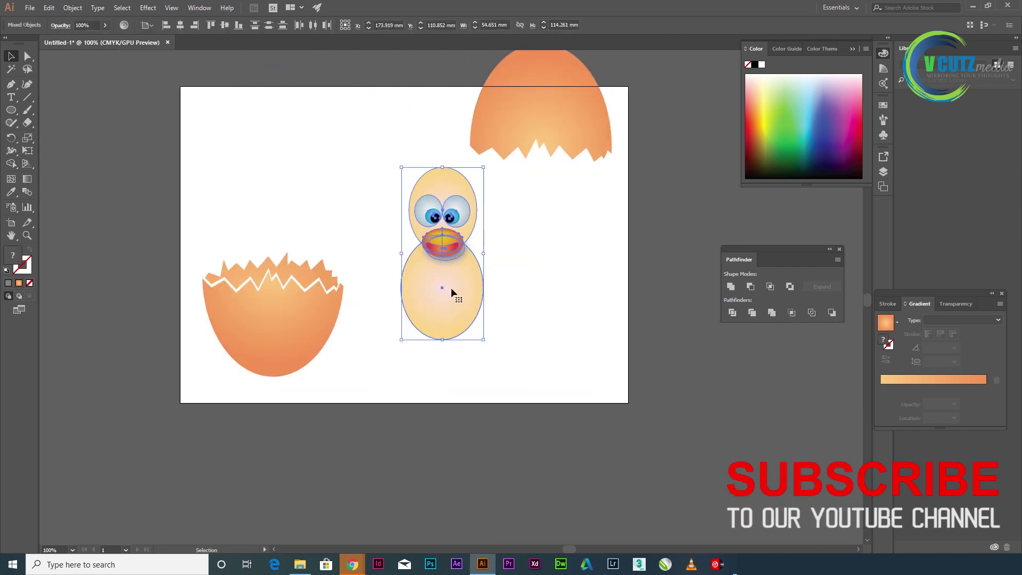
right_click(451, 289)
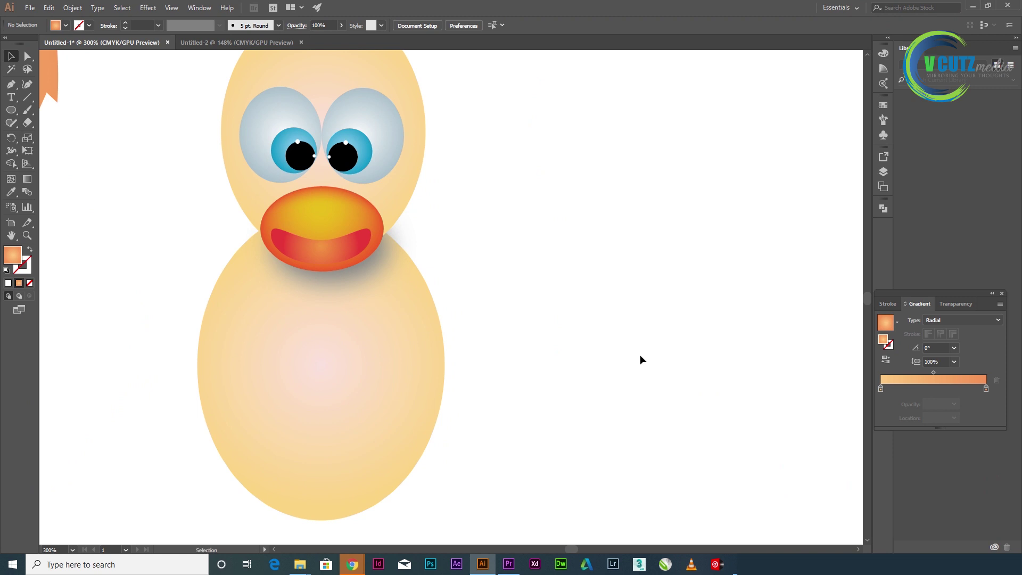
Draw a circle about 4.4 mm wide in the empty area right of the chick and fill it with orange-red
left_click(13, 111)
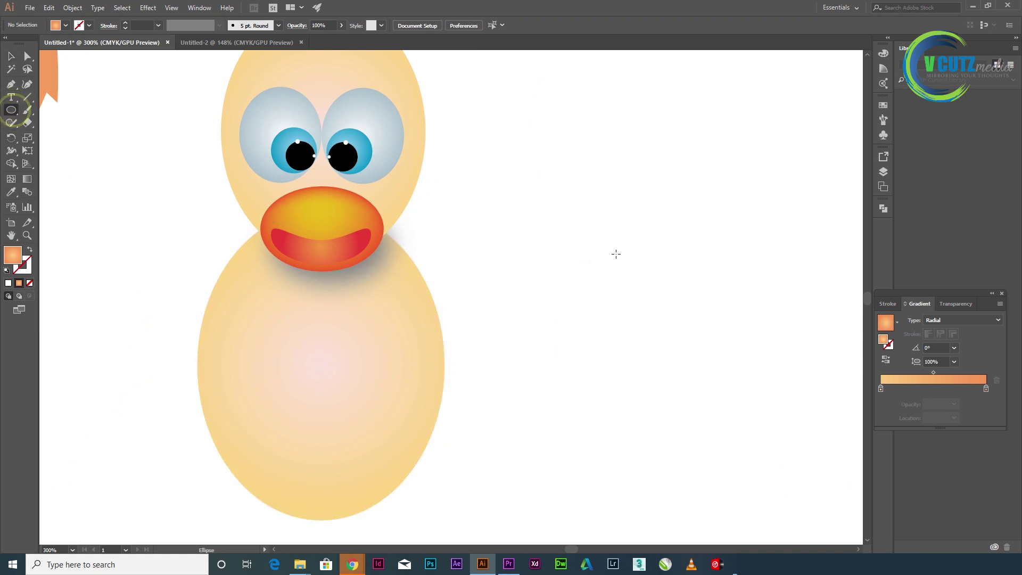
left_click_drag(594, 254, 613, 275)
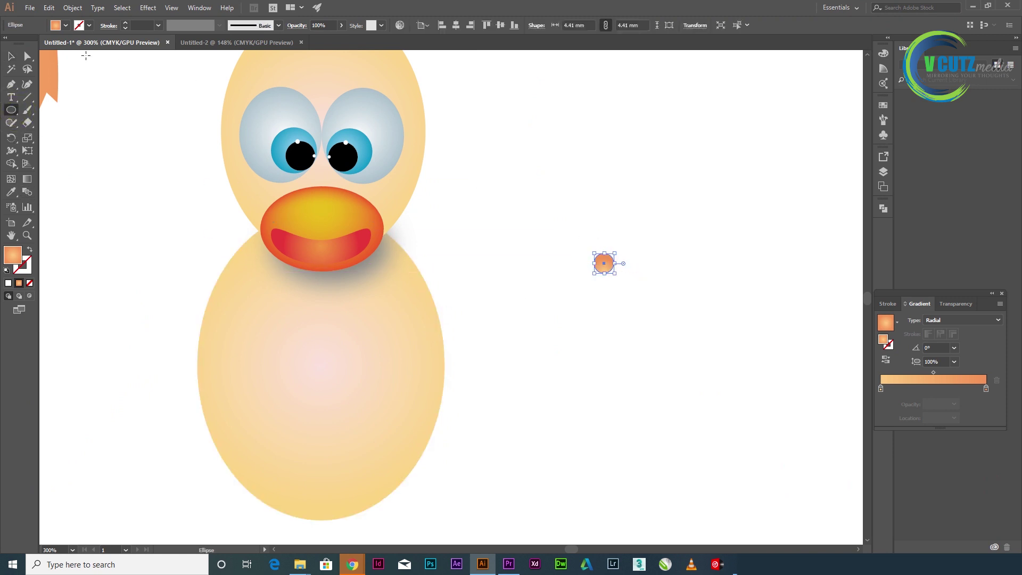
left_click(66, 25)
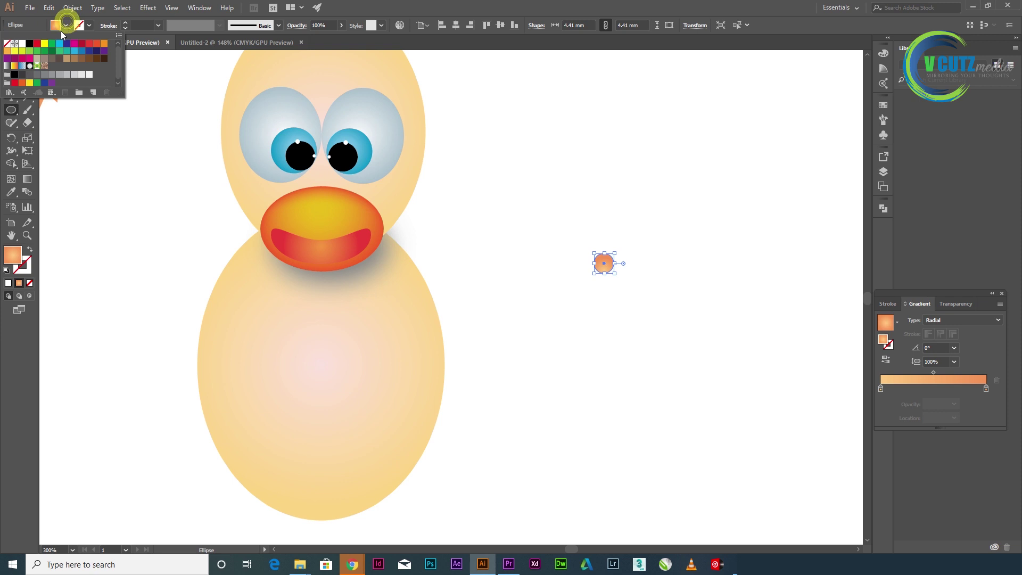
left_click(98, 44)
left_click(114, 233)
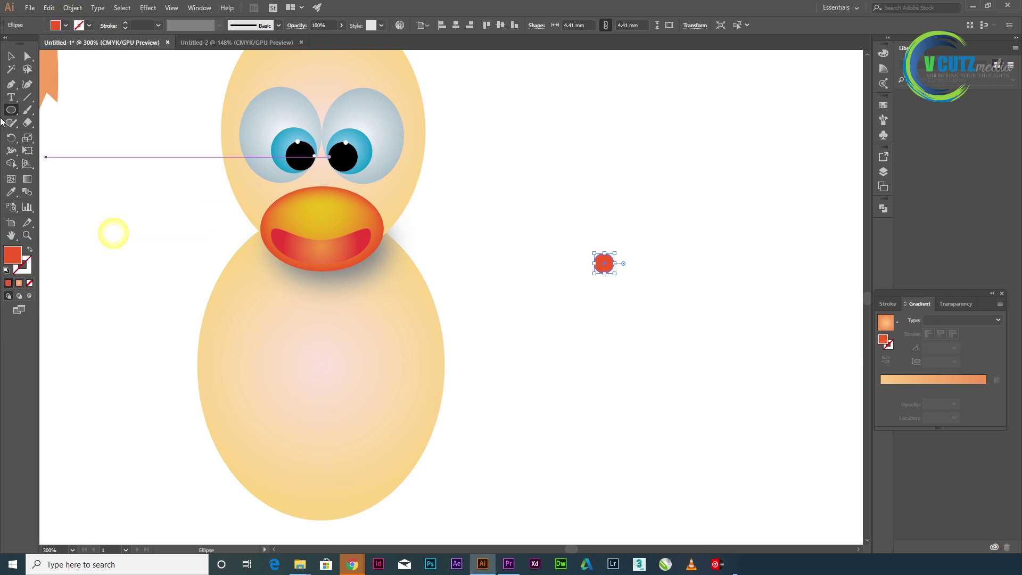
left_click(11, 57)
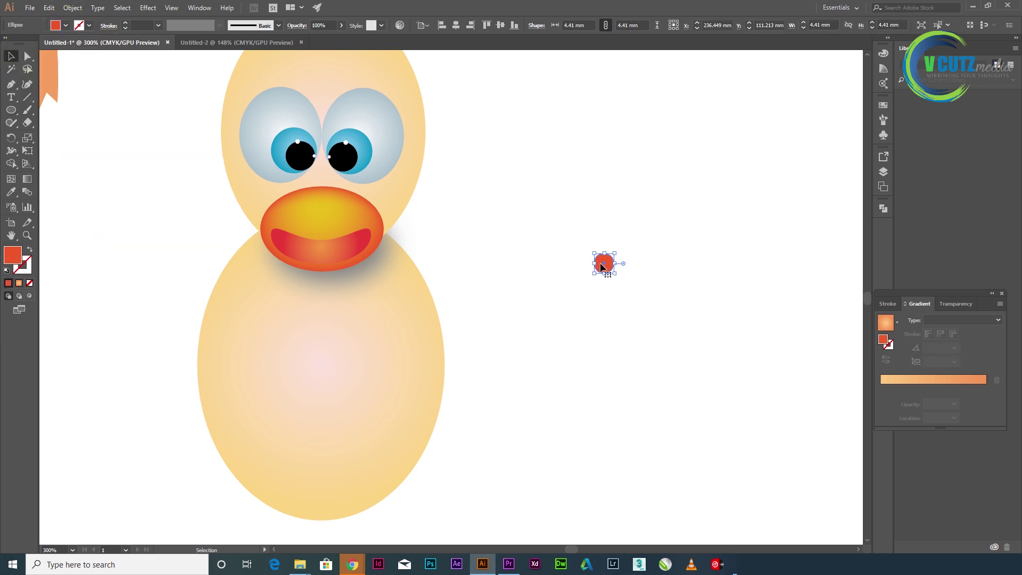
Add a smaller copy of the circle, about 3.1 mm wide, inside it, fill it with black and nudge it down
mouse_move(608, 272)
left_mouse_down()
mouse_move(618, 259)
mouse_move(598, 268)
left_mouse_up()
scroll(617, 264, "up", 2)
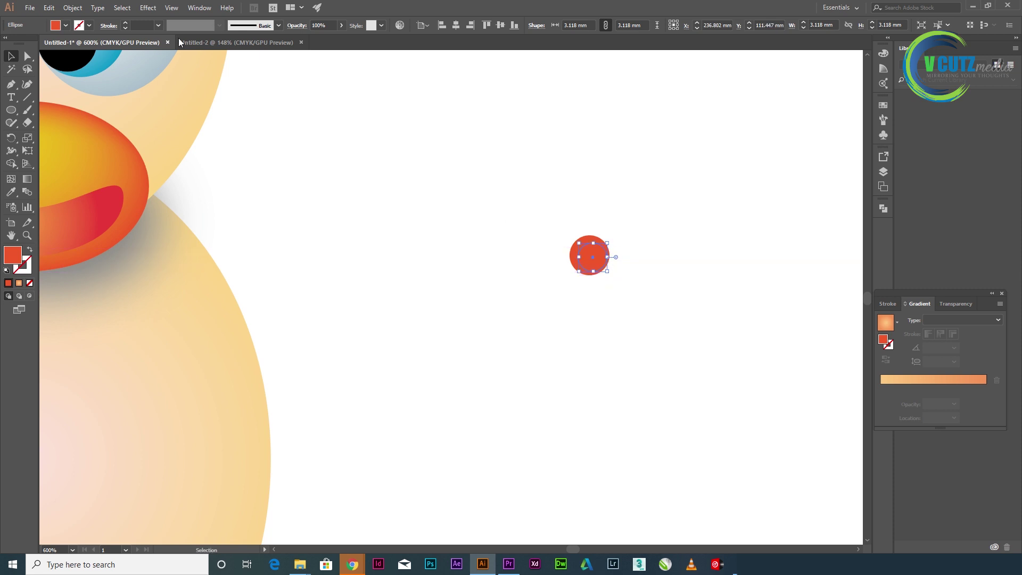
left_click(65, 25)
left_click(30, 43)
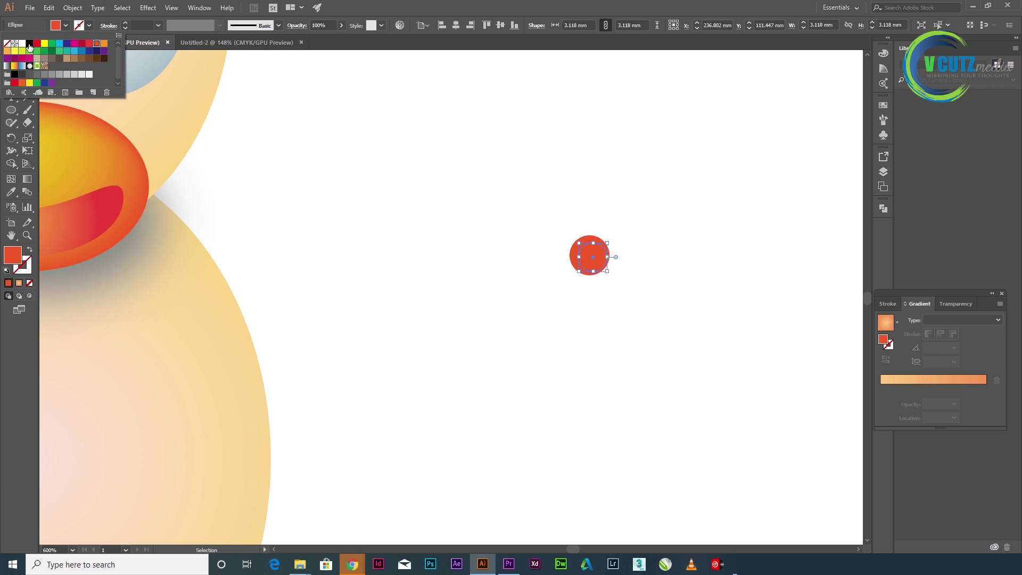
left_click(595, 254)
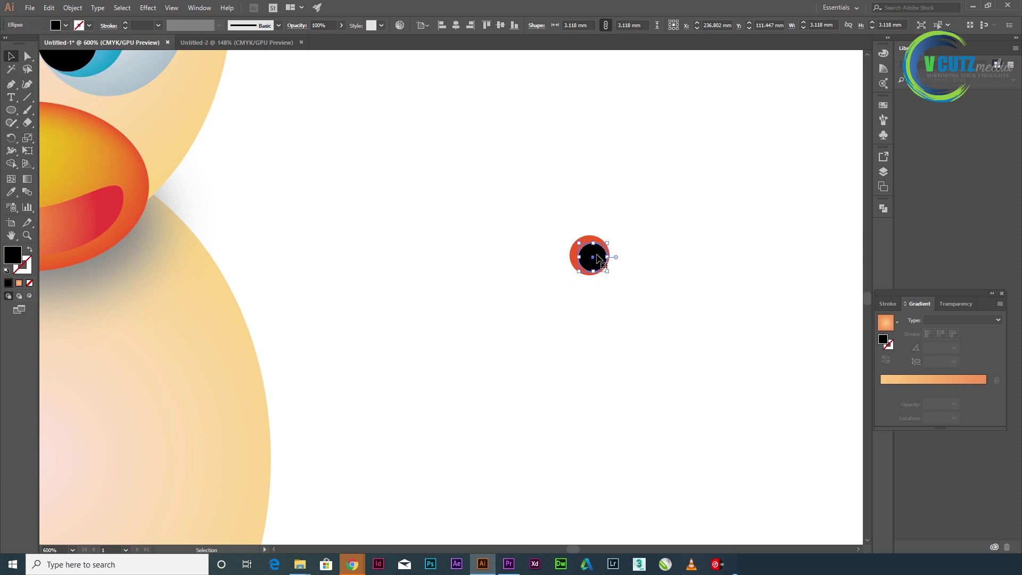
key("Down")
Group the black and orange-red circles as a nostril and place it, shrunk to about 2.8 mm, on the beak's upper left
left_click_drag(544, 212, 434, 243)
right_click(592, 244)
left_click(627, 309)
left_click_drag(489, 262, 837, 280)
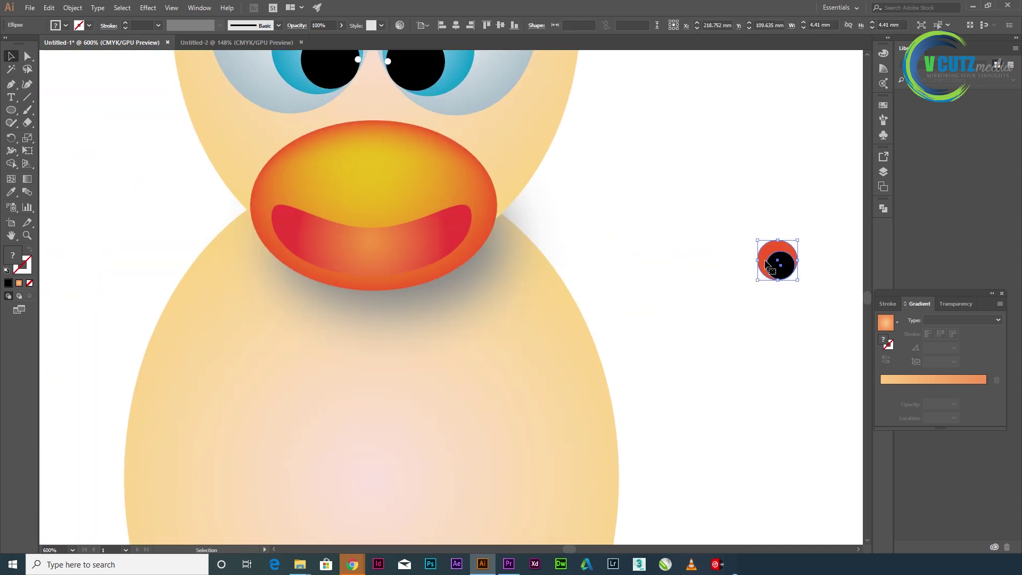
left_click_drag(768, 255, 303, 176)
Make a copy of the nostril reflected across the vertical axis and move it to the beak's upper right
right_click(302, 176)
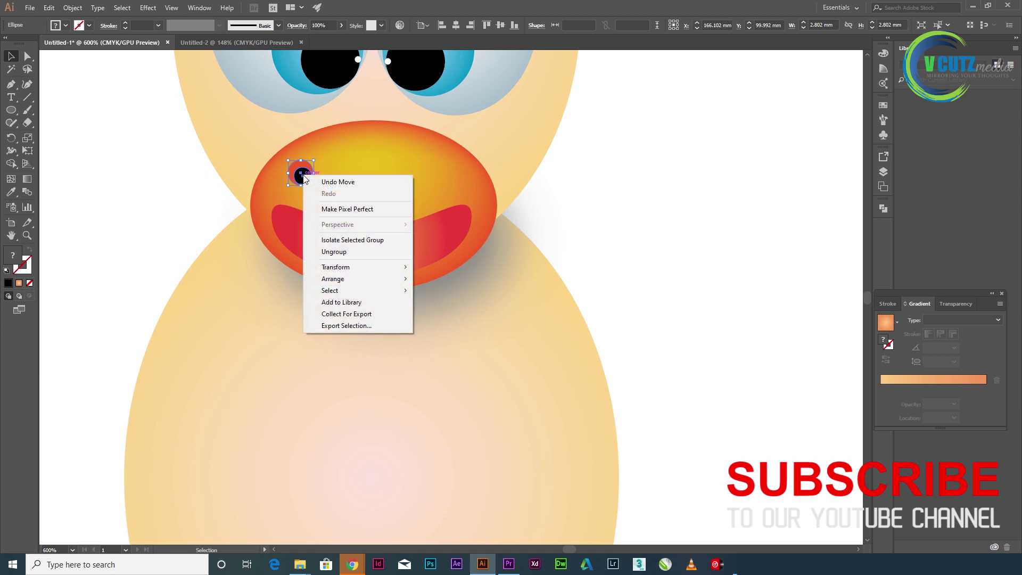
mouse_move(332, 268)
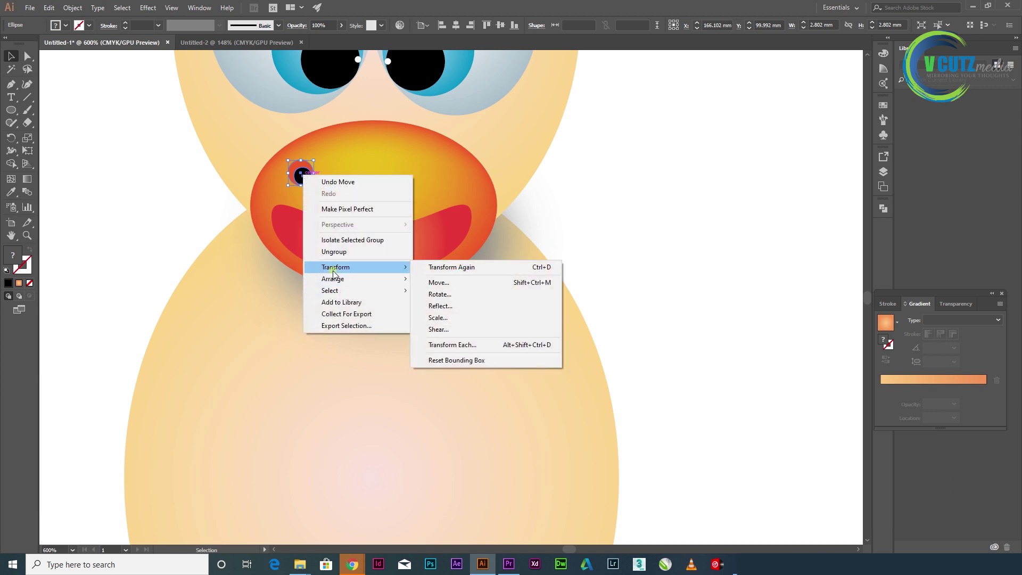
left_click(468, 305)
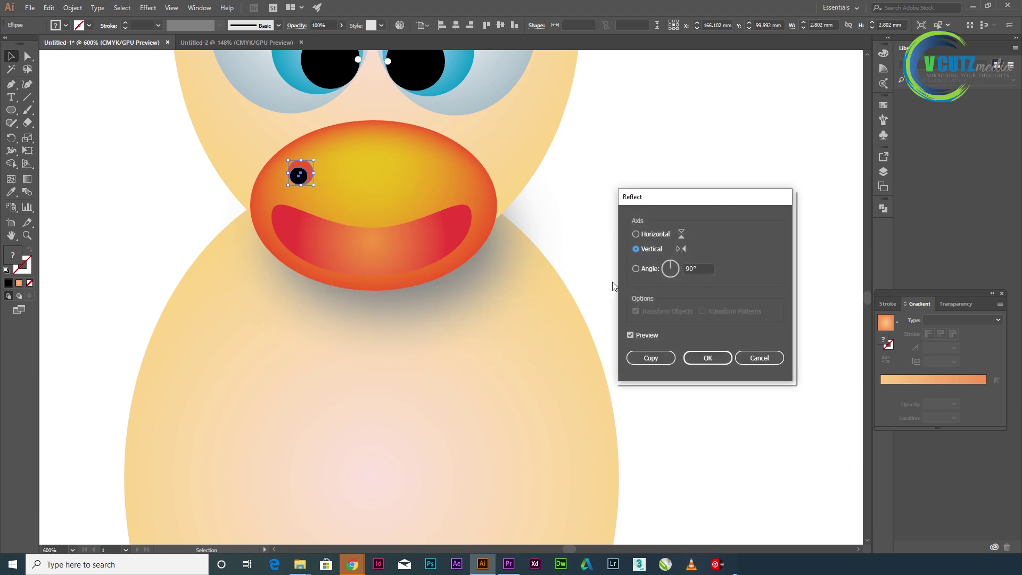
left_click(650, 359)
left_click_drag(299, 175, 446, 174)
scroll(532, 208, "down", 3)
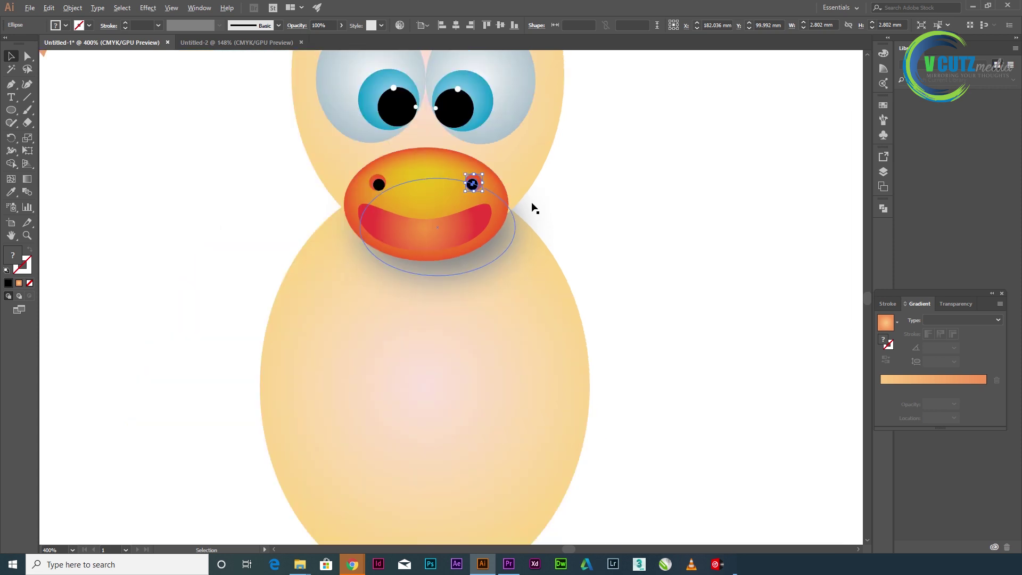
left_click_drag(531, 209, 551, 257)
left_click(696, 258)
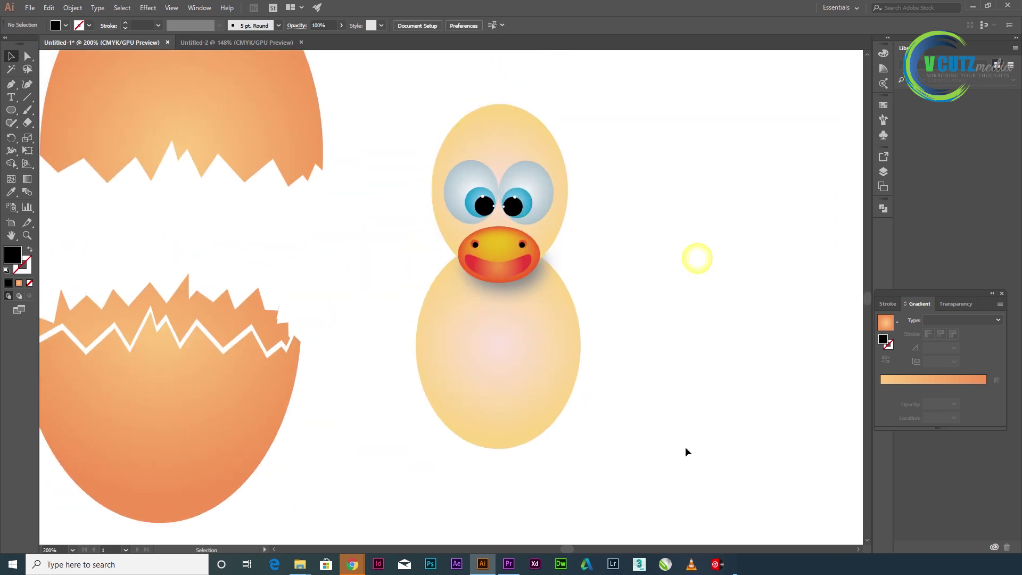
Shift both nostrils slightly inward on the beak so they sit closer together
left_click_drag(671, 457, 691, 455)
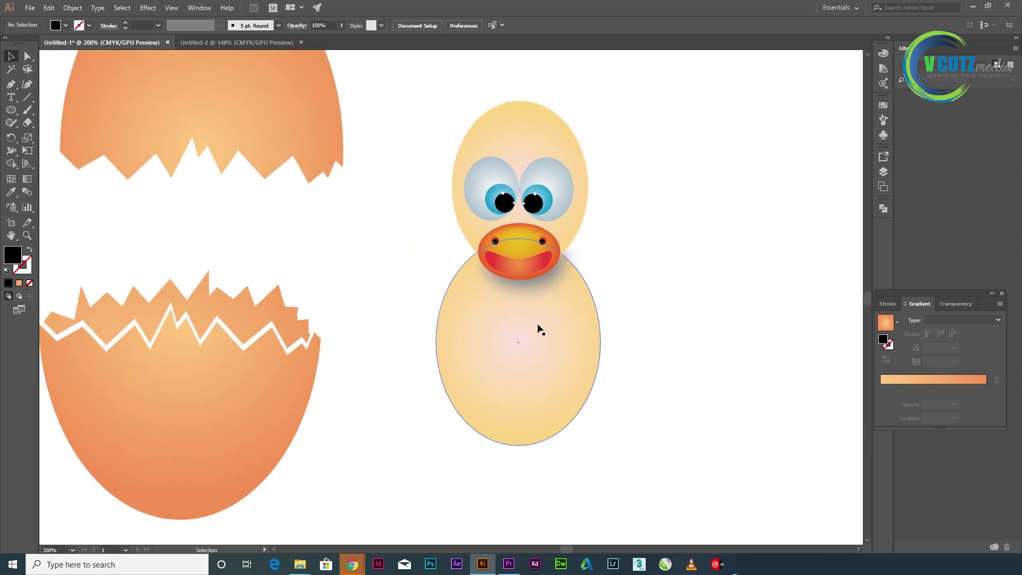
left_click(494, 241)
left_click_drag(495, 243, 544, 242)
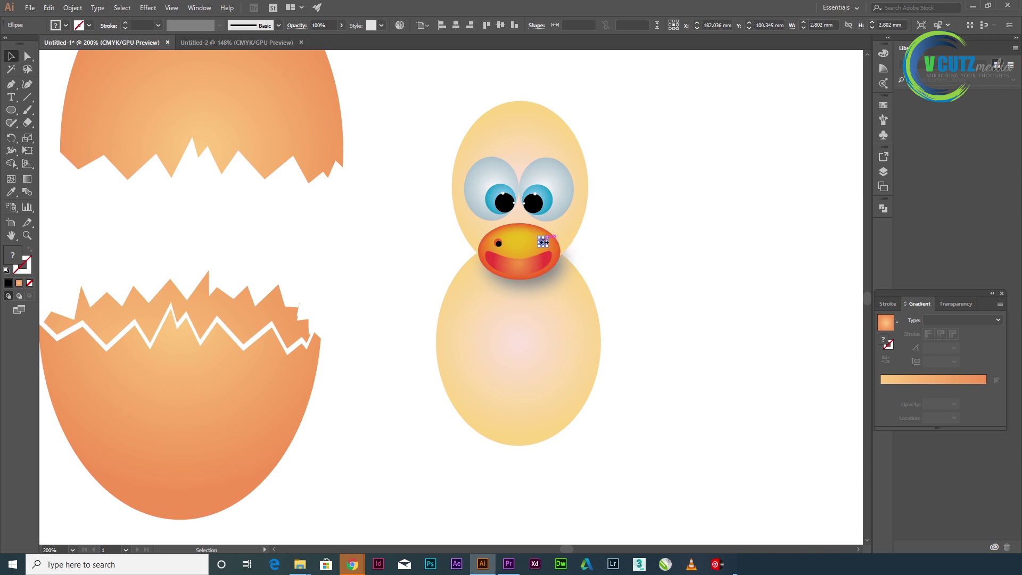
left_click(630, 248)
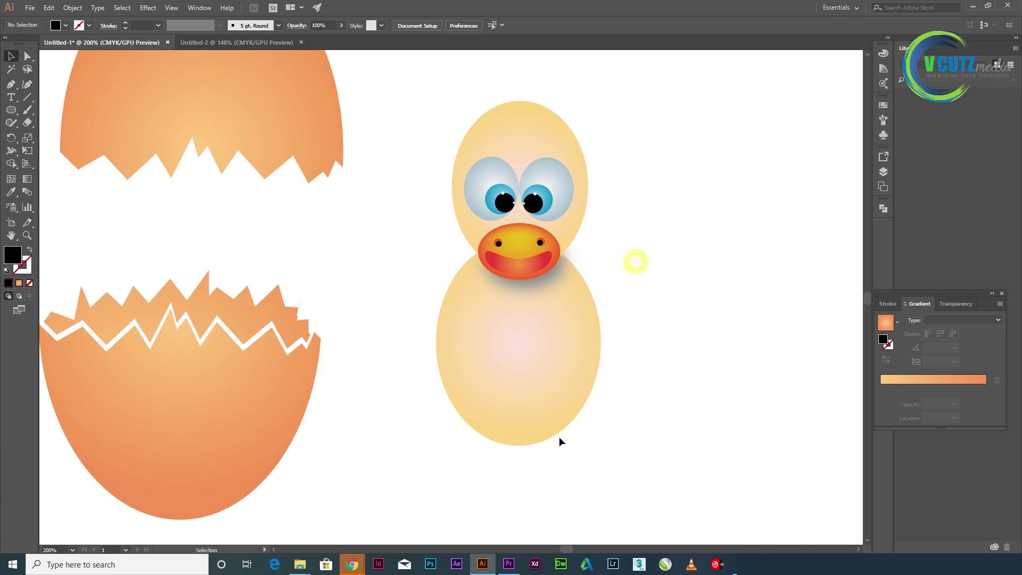
Group all the chick's parts and move the chick further right, away from the eggshell halves
left_click_drag(480, 348, 497, 354)
left_click_drag(433, 165, 732, 288)
right_click(573, 340)
left_click(620, 406)
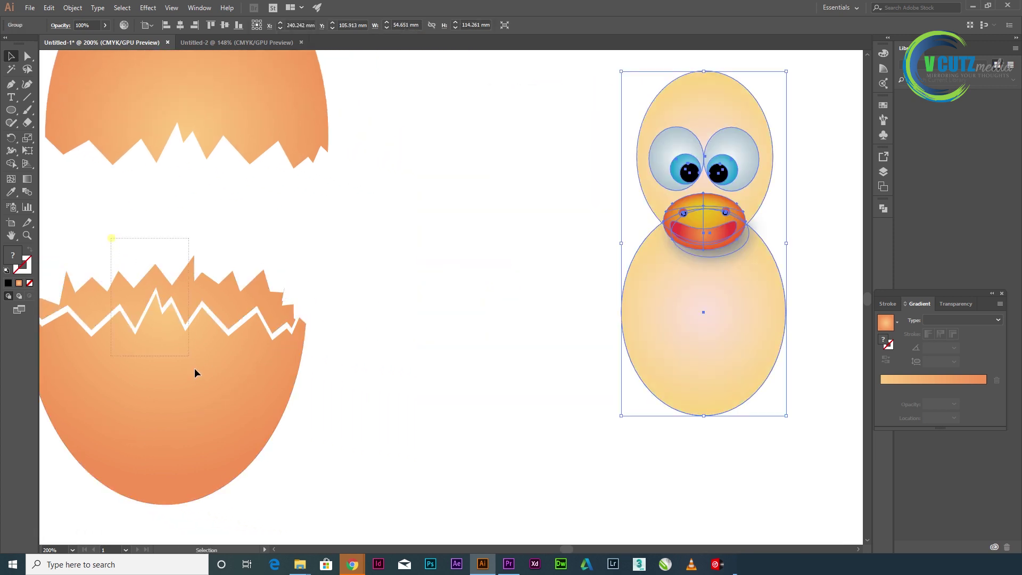
Move the lower eggshell pieces right to the middle of the artboard and place the chick group over their opening
left_click_drag(160, 380, 448, 379)
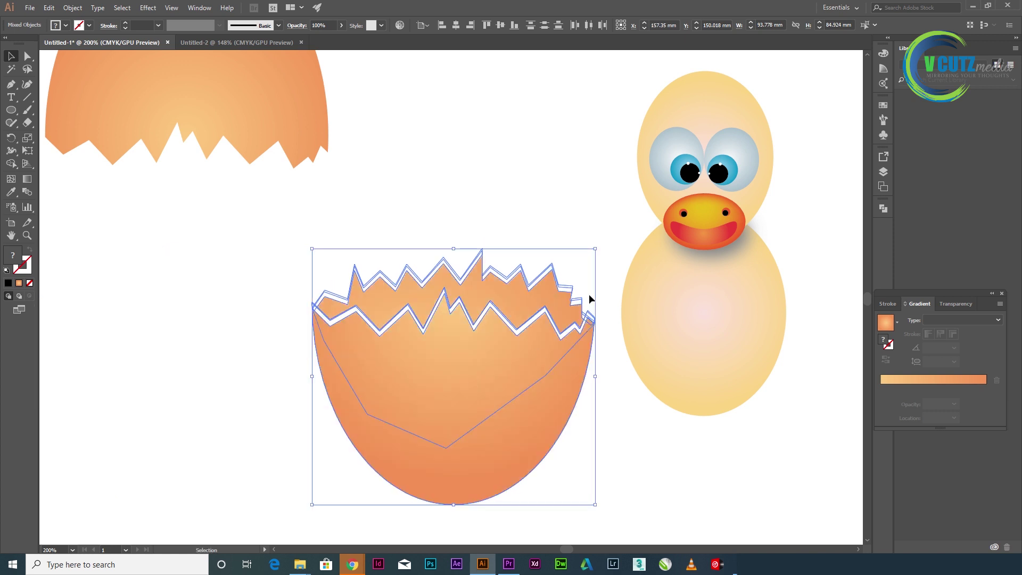
left_click_drag(718, 276, 478, 291)
left_click(684, 398)
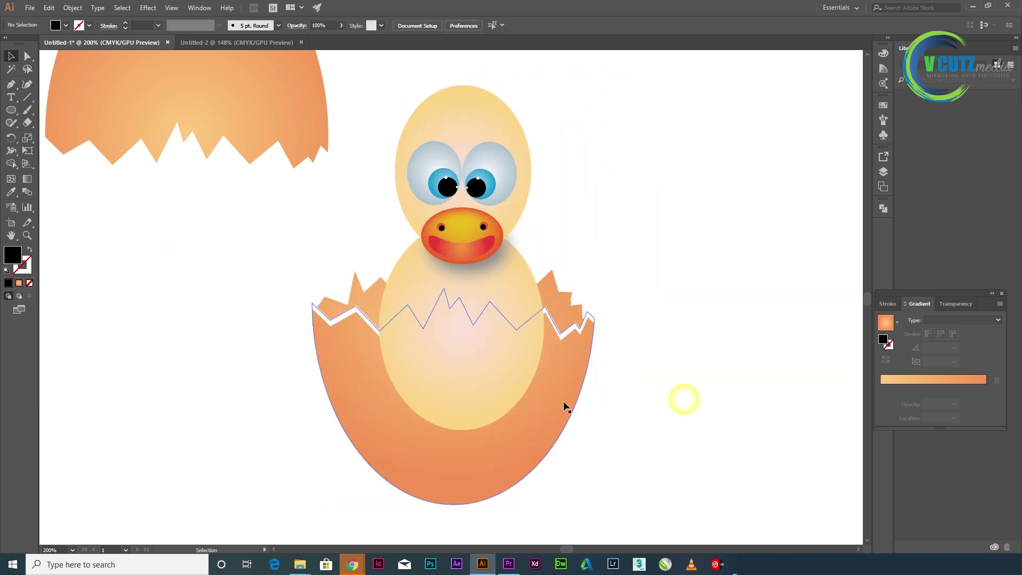
Group the front lower eggshell with its white jagged edge and bring the group in front of the chick
left_click(563, 401)
left_click(570, 331, "shift")
right_click(571, 331)
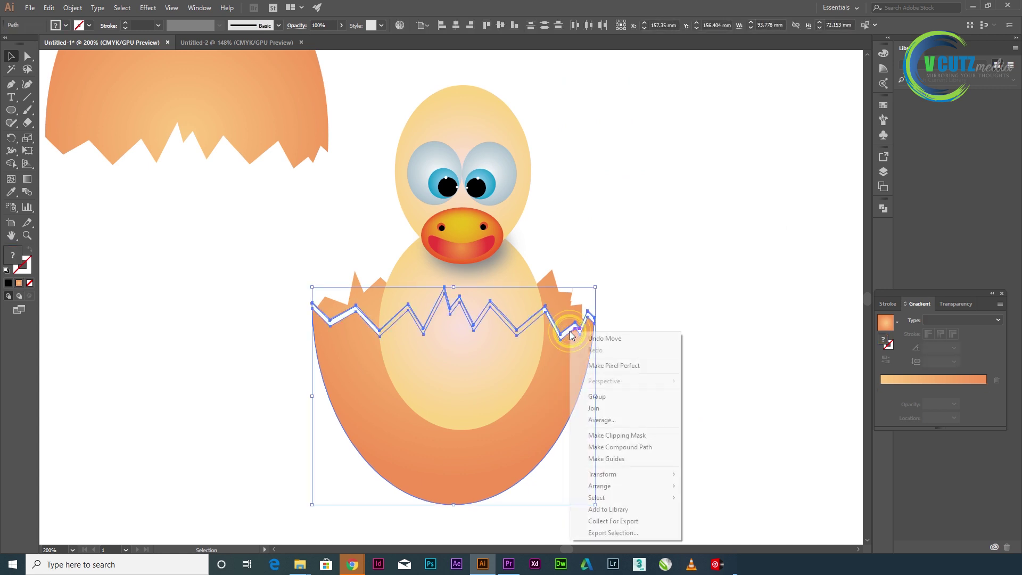
left_click(604, 400)
right_click(561, 400)
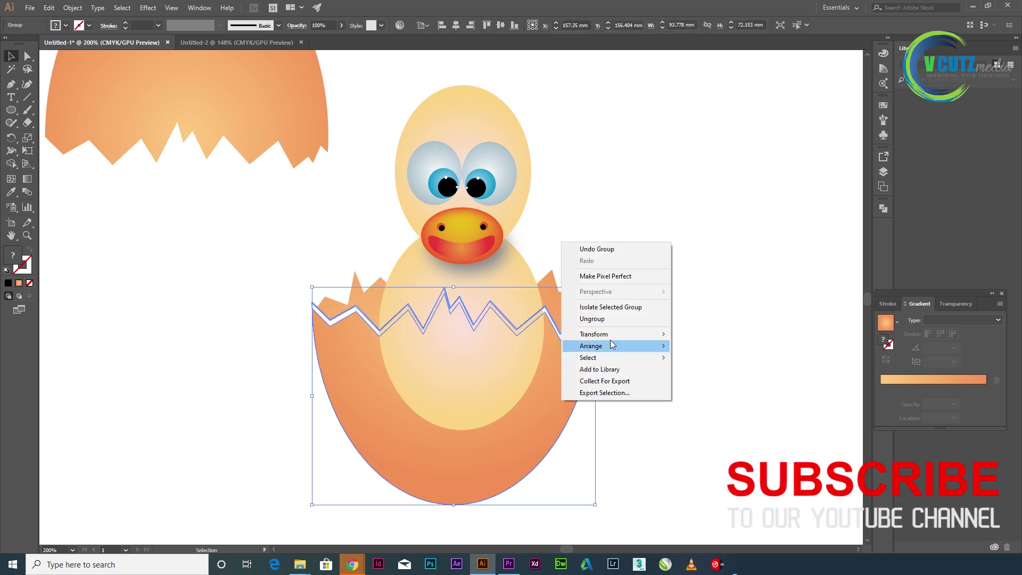
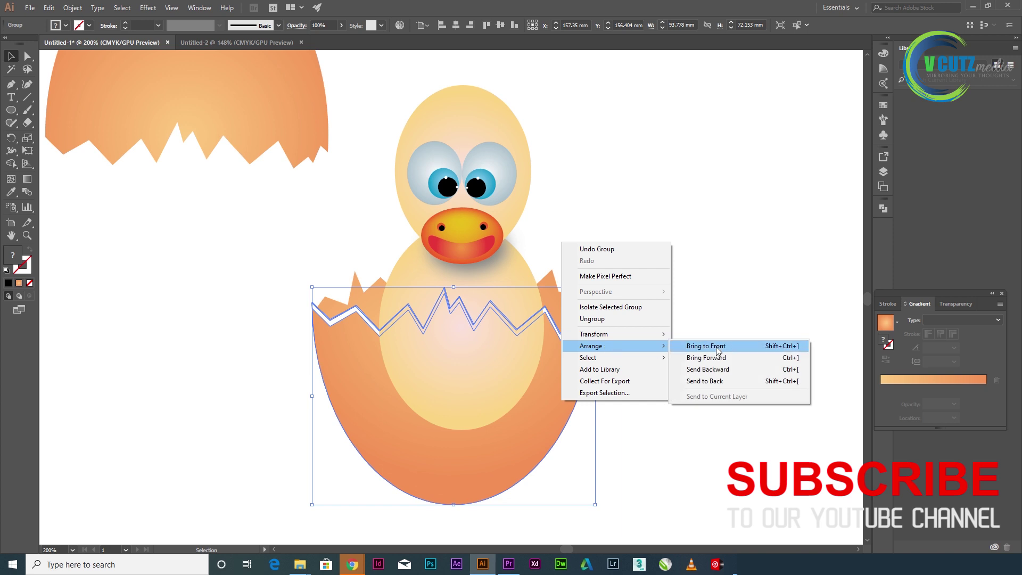
left_click(711, 346)
Nudge the chick group slightly left and down so it sits centred inside the lower eggshell
left_click(492, 198)
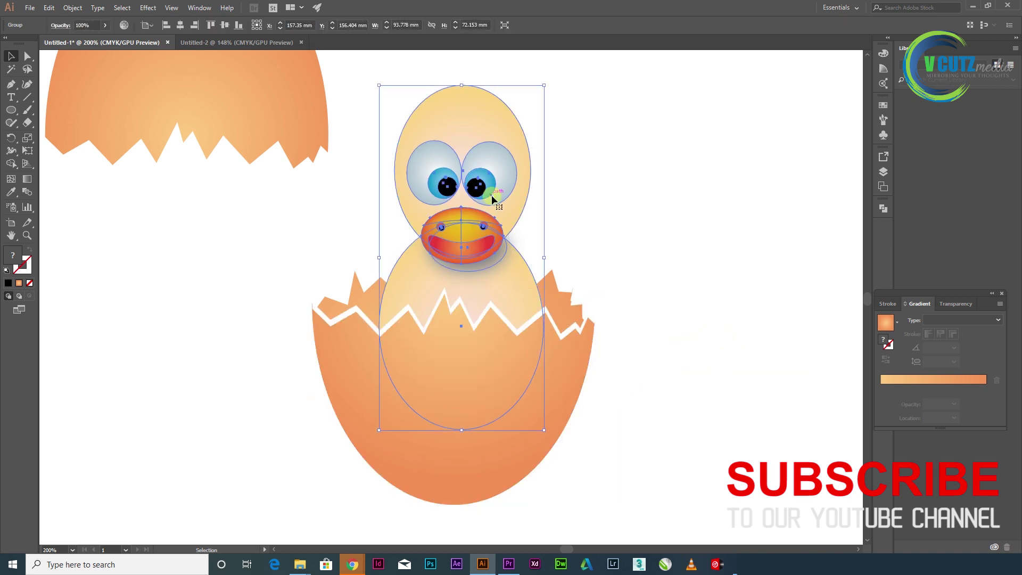
key("Left")
key("Left")
key("Down")
key("Down")
key("Down")
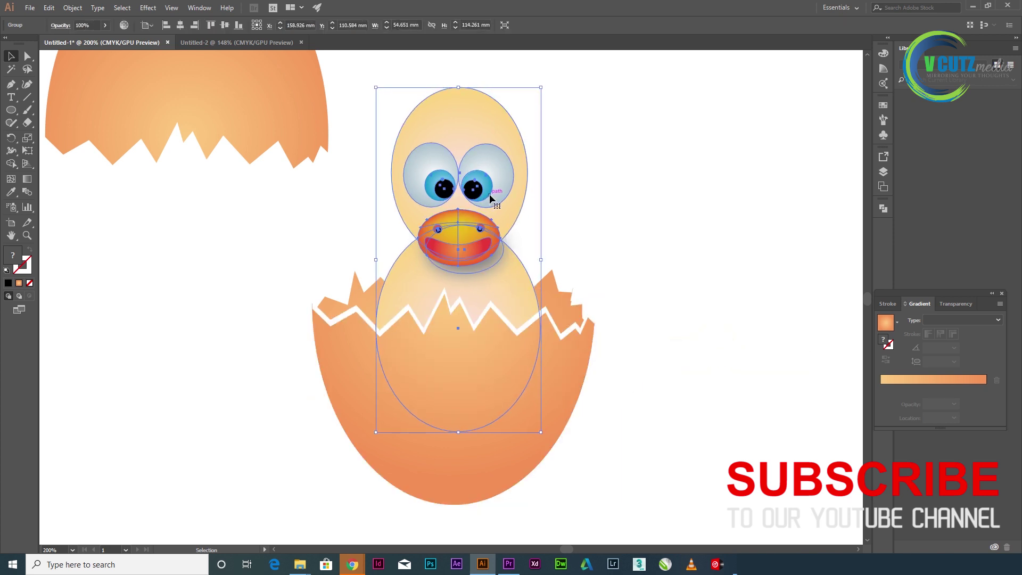
key("Down")
key("Down")
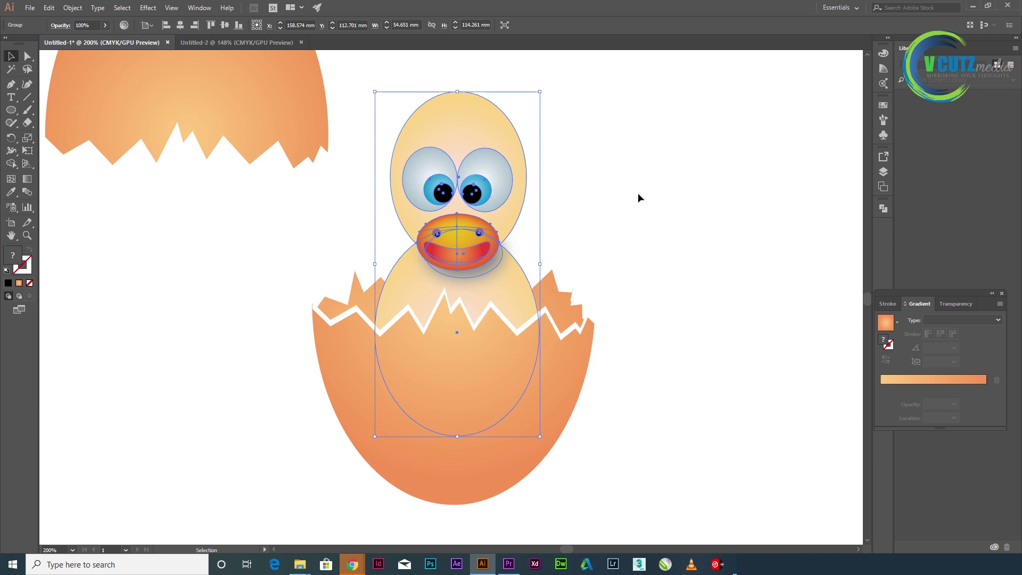
left_click(638, 194)
Move the upper eggshell to the right of the chick and place two slightly offset copies of it beyond the artboard's right edge
left_click_drag(550, 283, 518, 299)
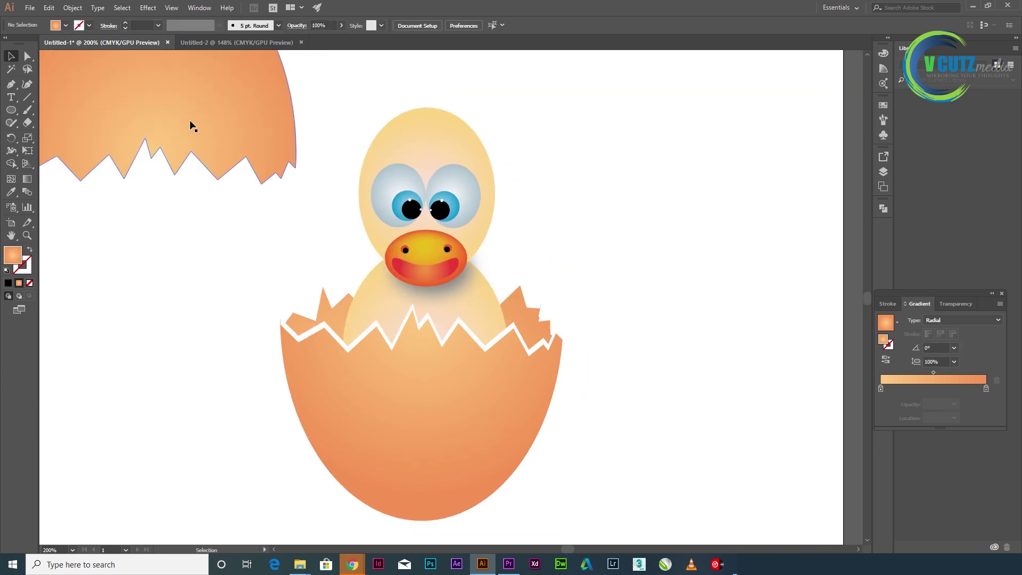
left_click_drag(190, 121, 675, 138)
left_click_drag(429, 297, 153, 347)
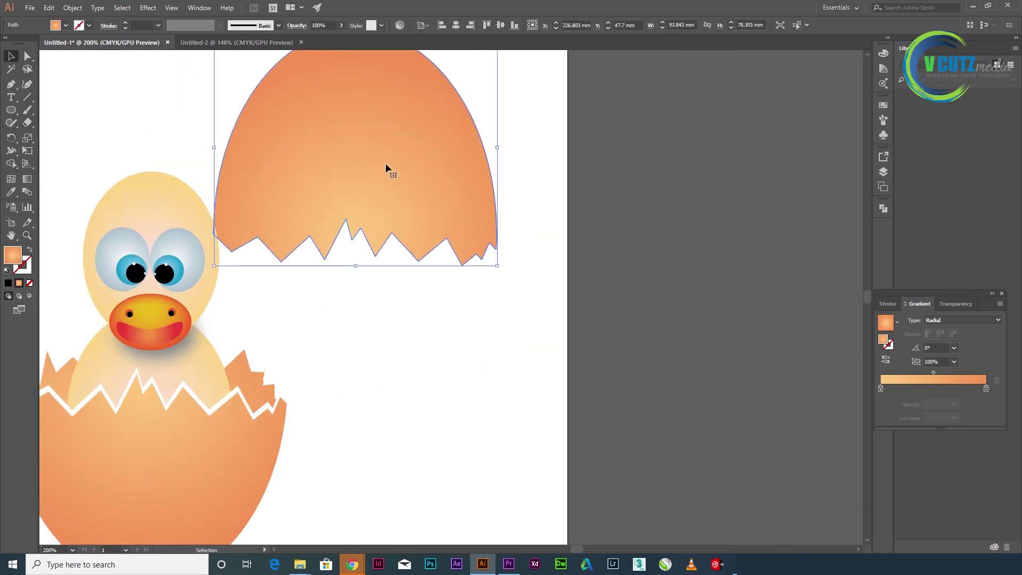
left_click_drag(385, 163, 694, 303)
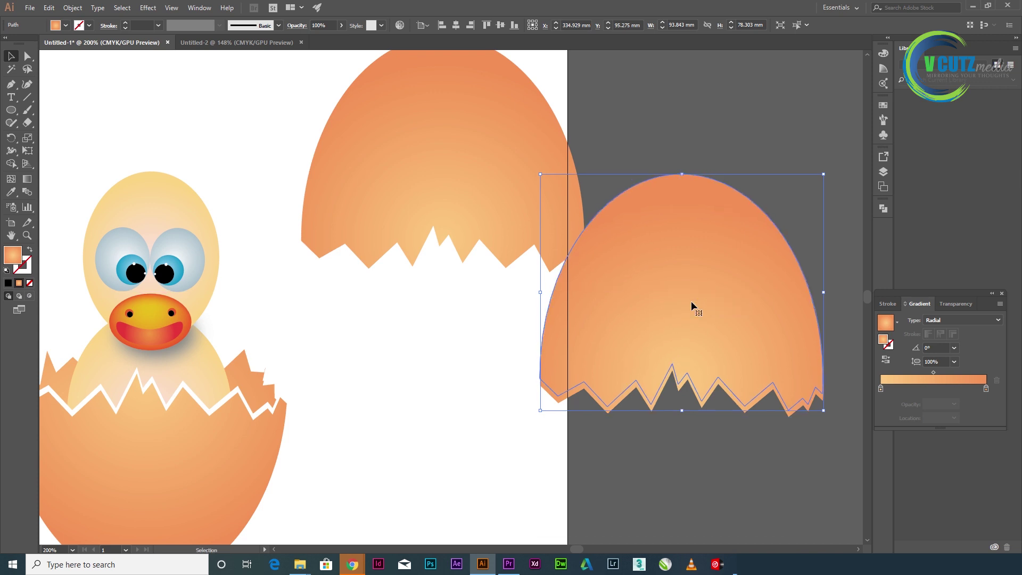
Subtract the front shell copy from the one behind it, leaving a thin jagged strip, and fill the strip with white
left_click_drag(674, 360, 670, 355)
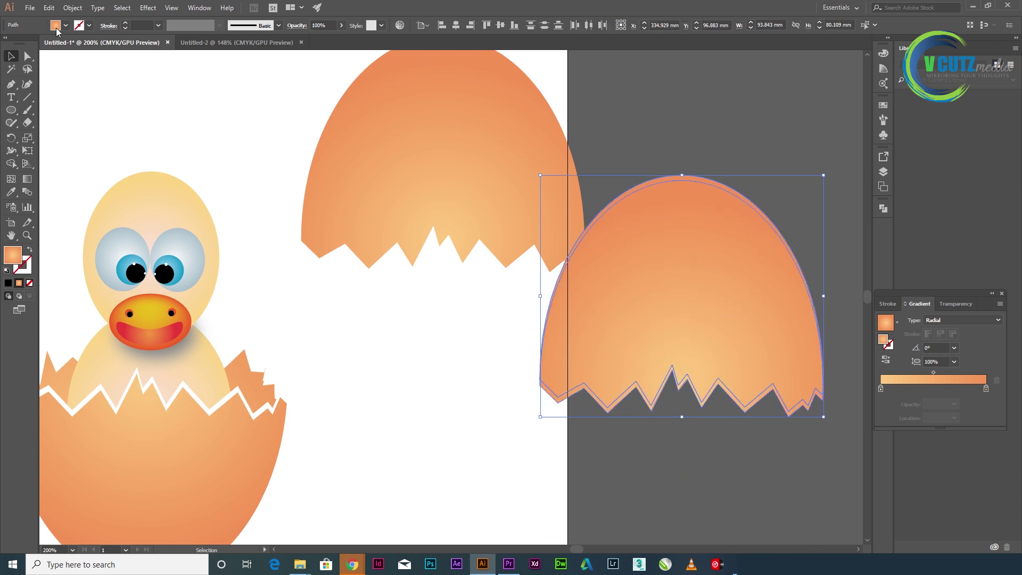
left_click(884, 209)
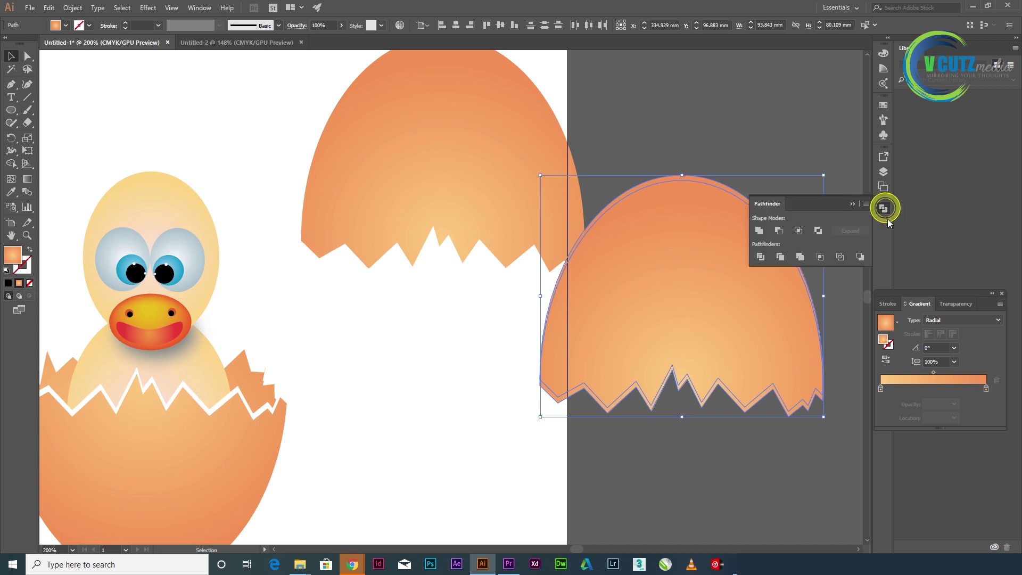
left_click(778, 231)
left_click(64, 26)
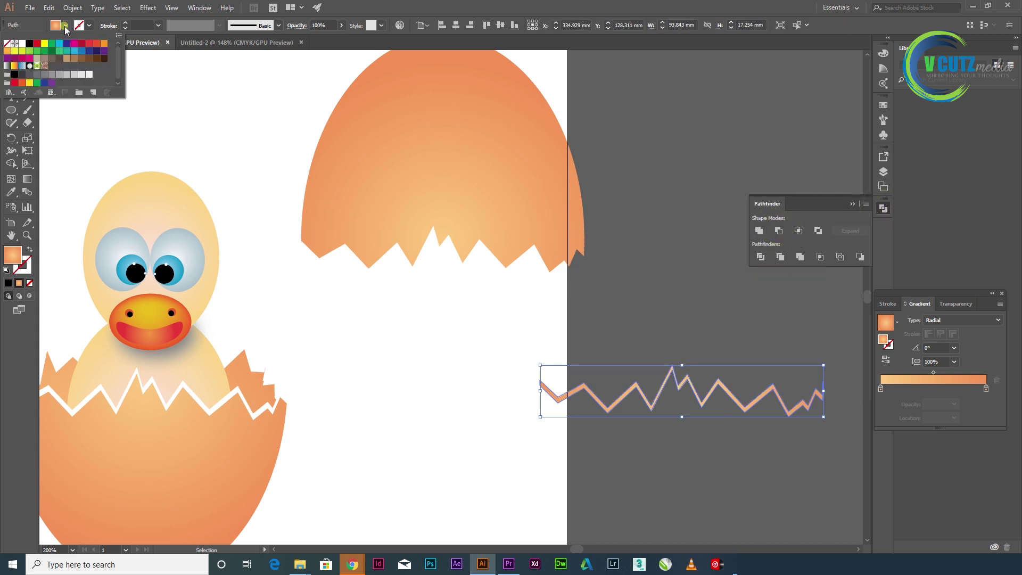
left_click(22, 44)
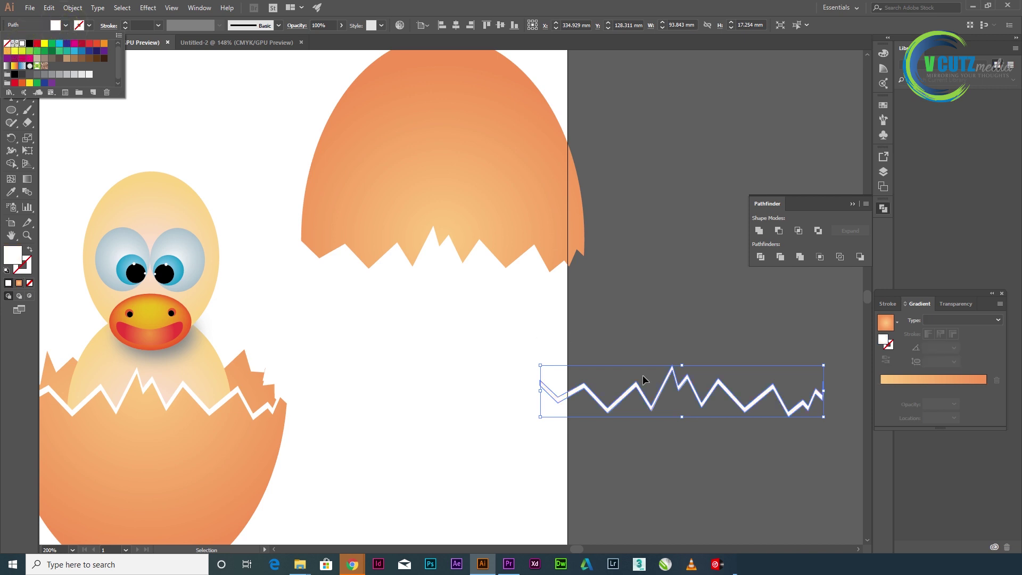
left_click(658, 397)
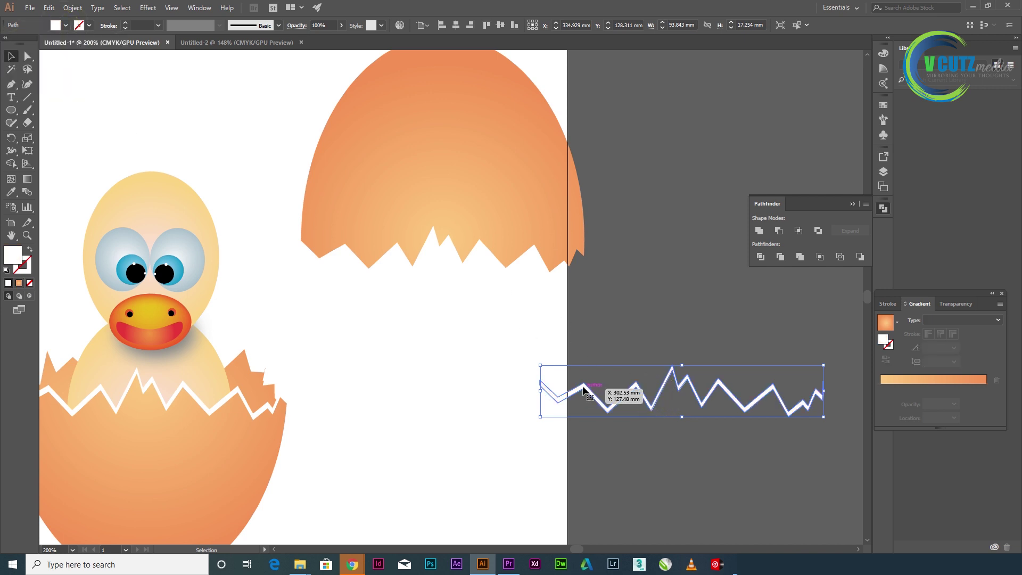
Fit the white jagged strip along the upper eggshell's broken edge and group the two together
left_click_drag(583, 386, 343, 243)
left_click_drag(292, 137, 451, 316)
right_click(465, 250)
left_click(518, 323)
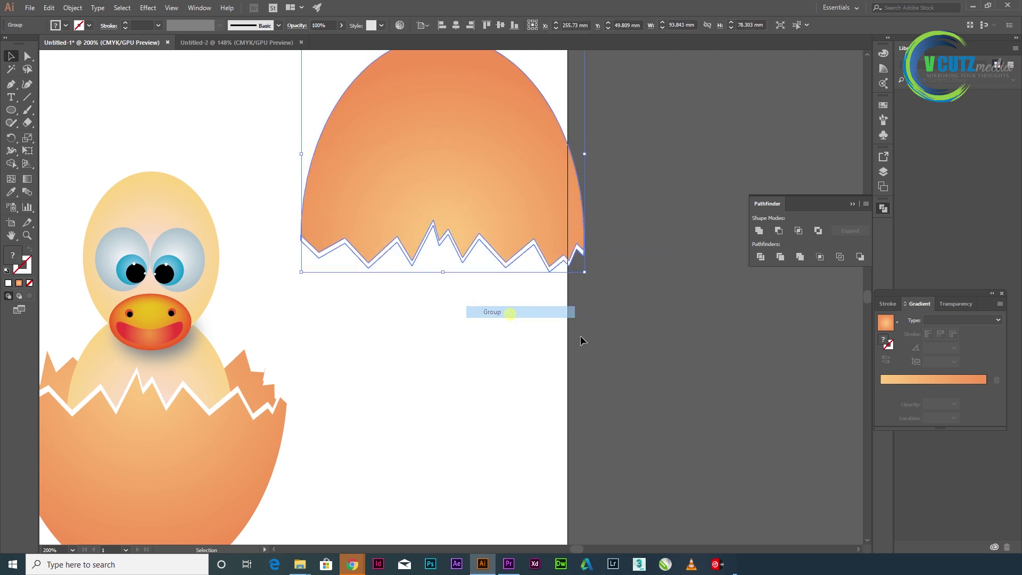
Move the upper shell group above the chick's head and bring it to the front
left_click_drag(430, 350, 567, 298)
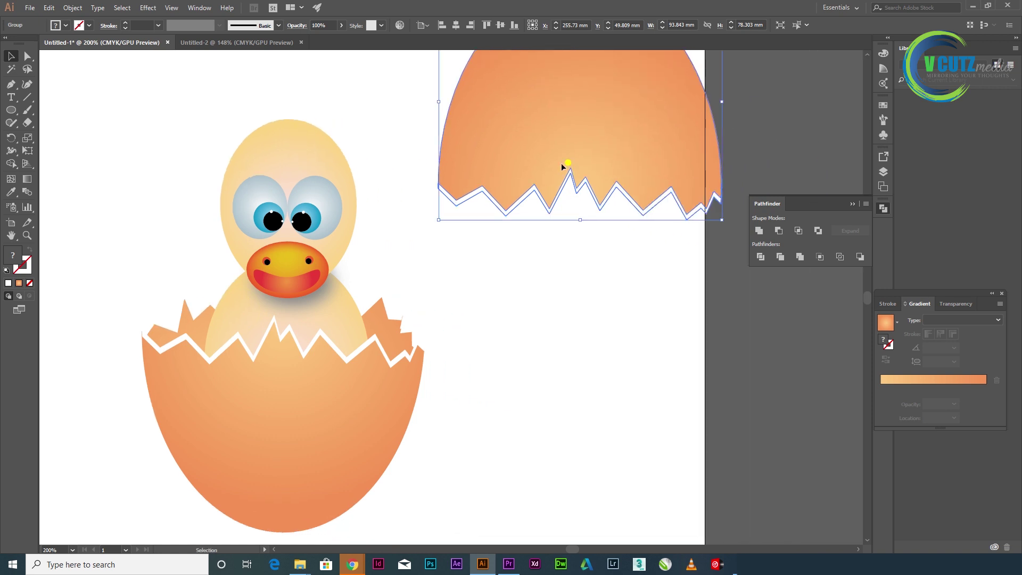
left_click_drag(567, 162, 483, 254)
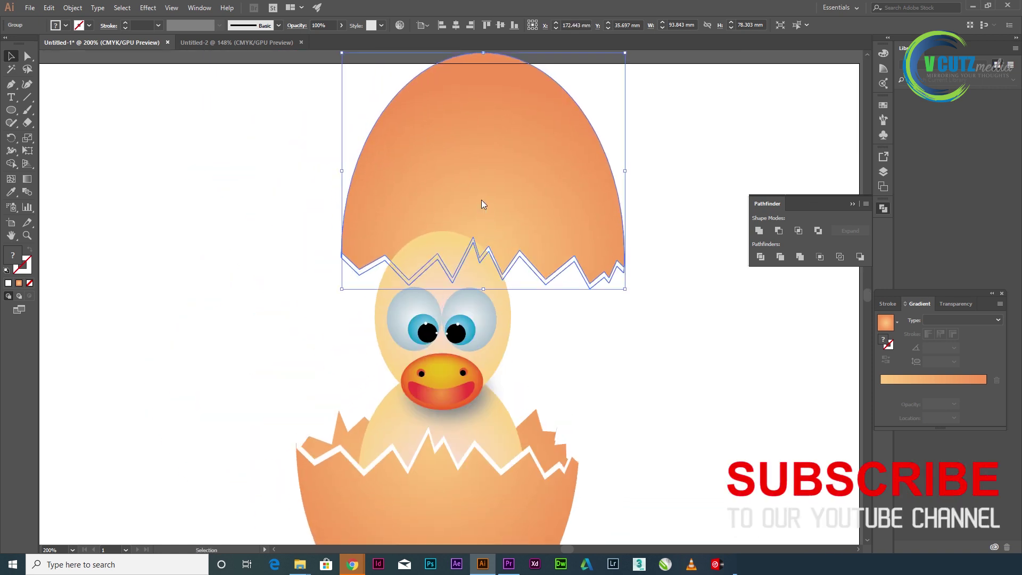
right_click(483, 204)
mouse_move(523, 302)
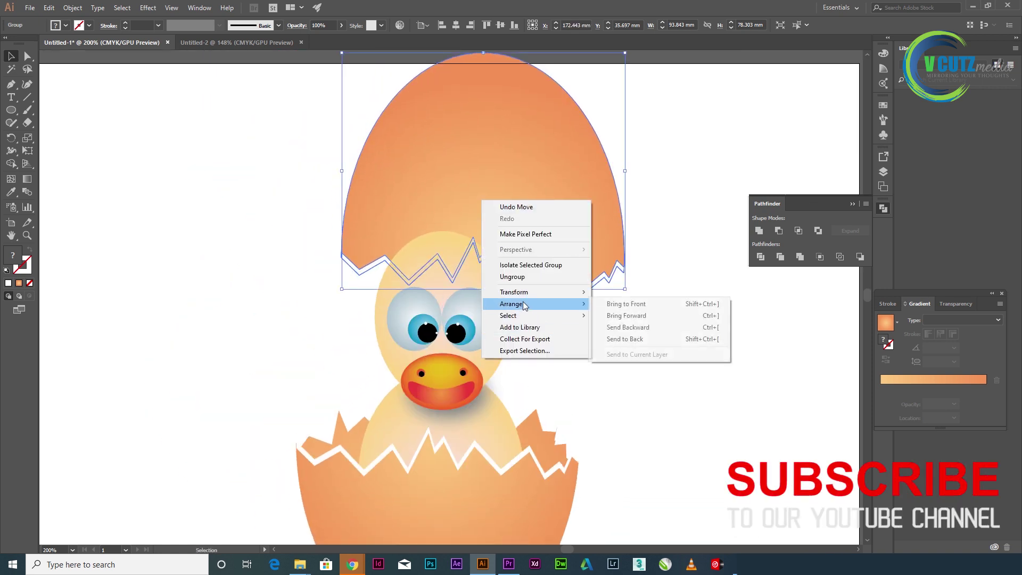
left_click(684, 303)
Scale the upper shell group down to about 68 mm wide, tilt it clockwise and rest it on the chick's head
left_click_drag(626, 290, 589, 262)
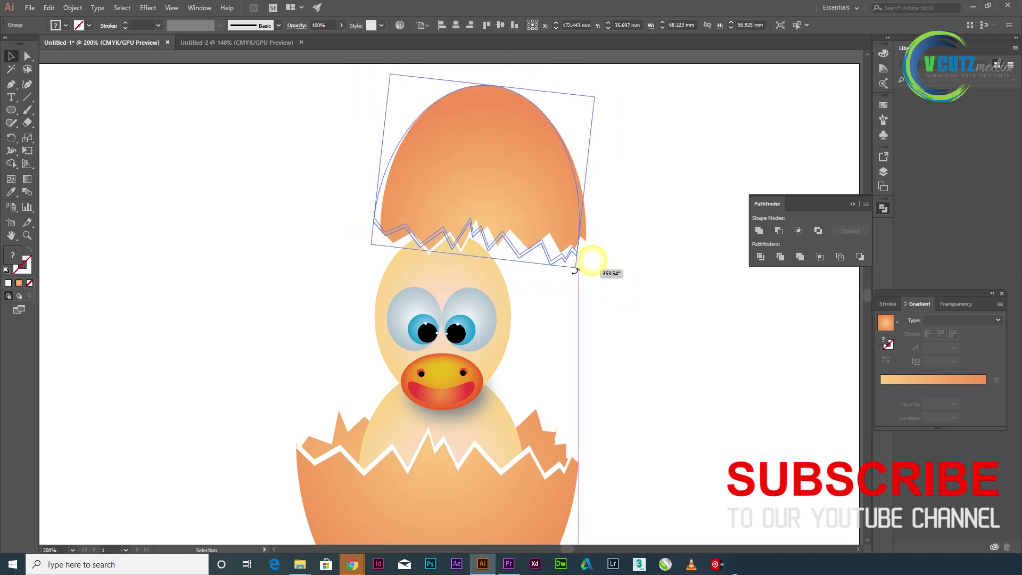
left_click_drag(509, 177, 548, 215)
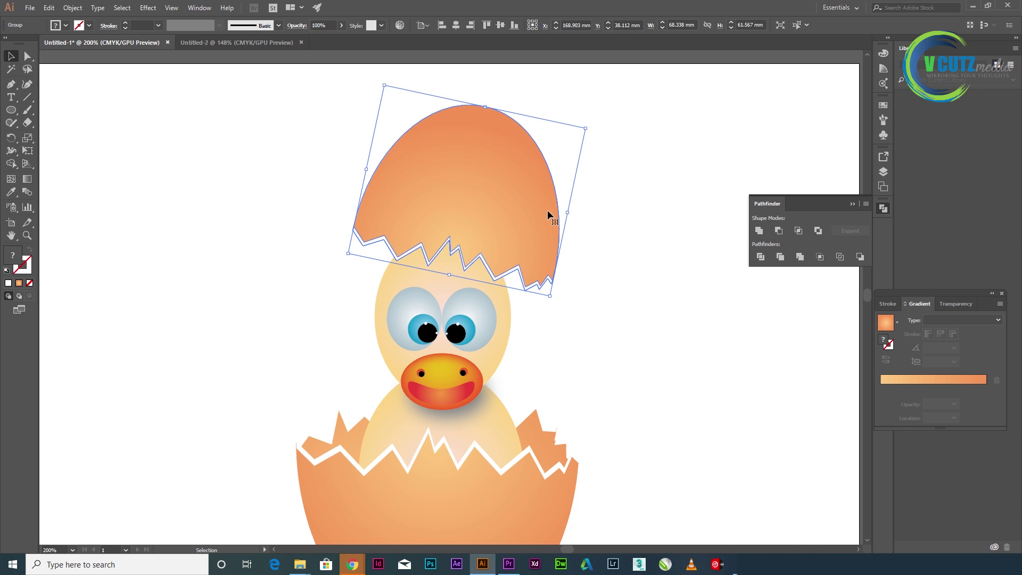
left_click_drag(489, 105, 482, 123)
left_click(636, 273)
Draw an ellipse about 23 × 9.6 mm on the chick's forehead under the shell cap and fill it with medium grey
left_click_drag(505, 307, 539, 269)
left_click(13, 110)
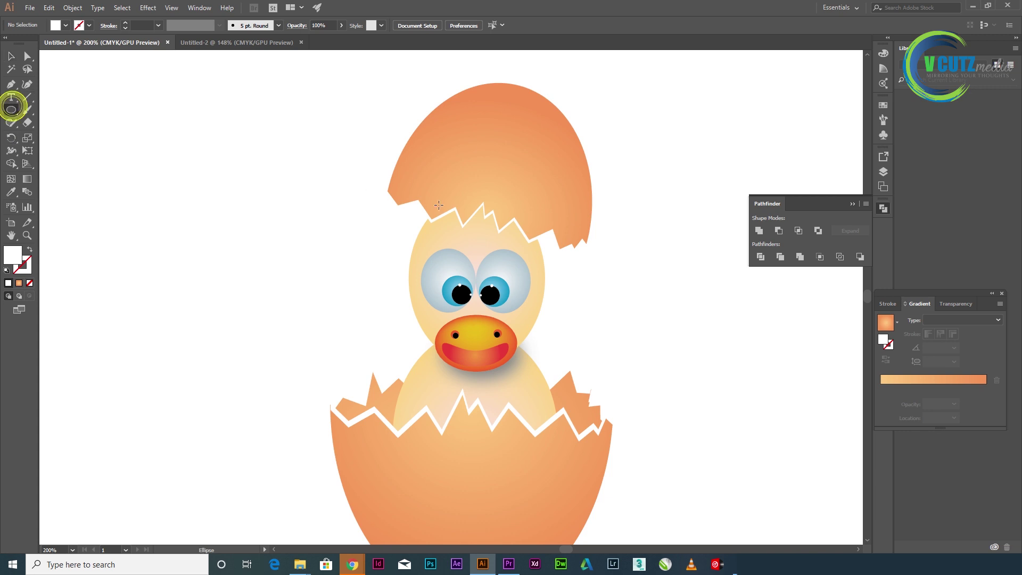
left_click_drag(459, 213, 526, 243)
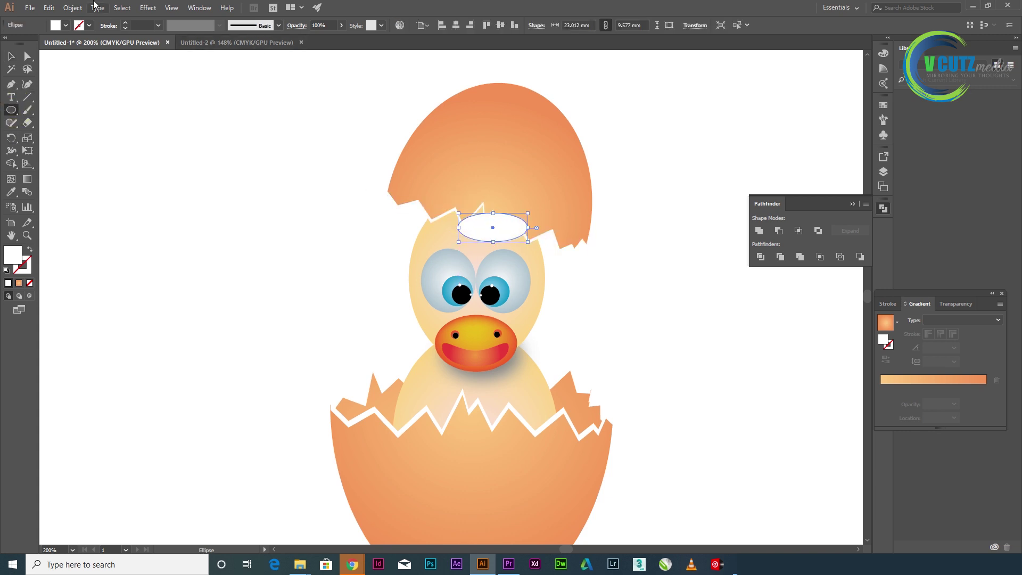
left_click(66, 25)
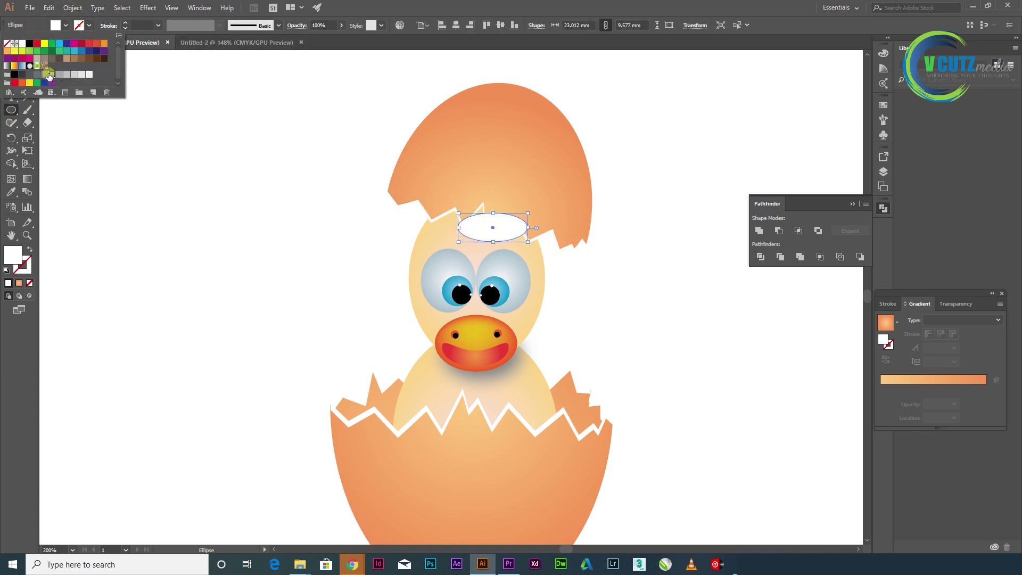
left_click(50, 76)
left_click(248, 181)
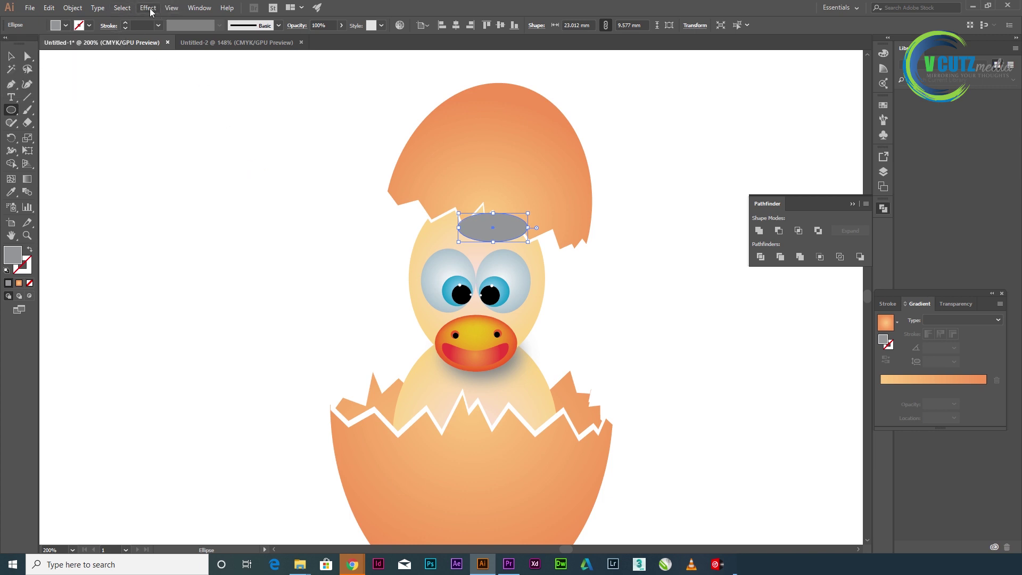
Apply a Gaussian Blur with a 30-pixel radius to the grey forehead ellipse
left_click(149, 8)
left_click(161, 185)
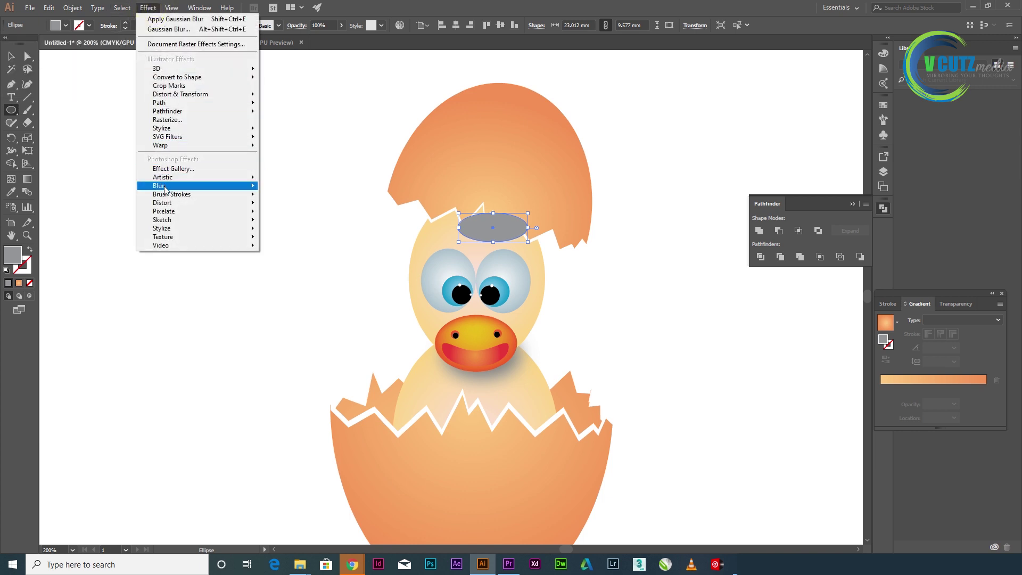
left_click(307, 189)
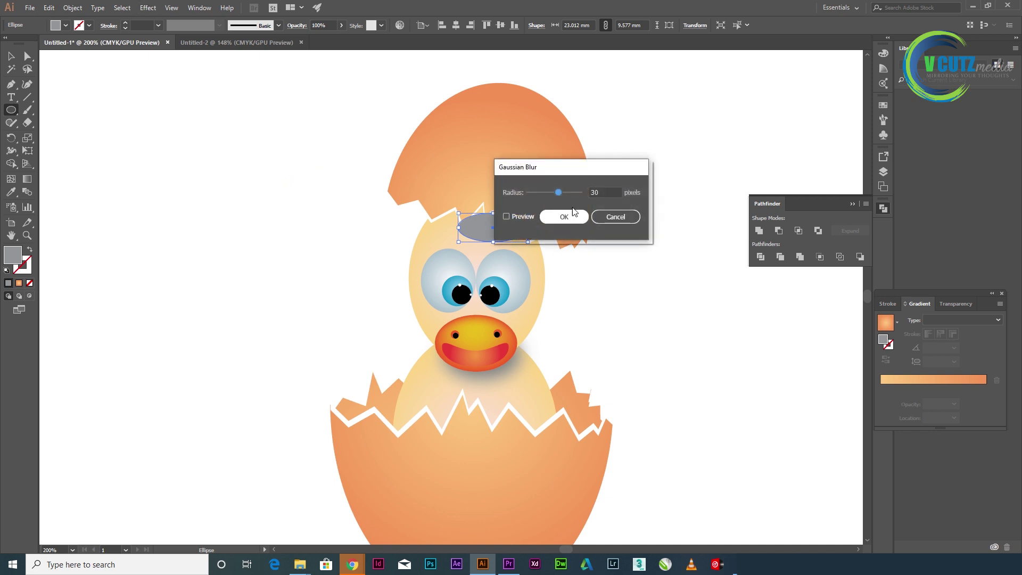
left_click(513, 217)
left_click(561, 217)
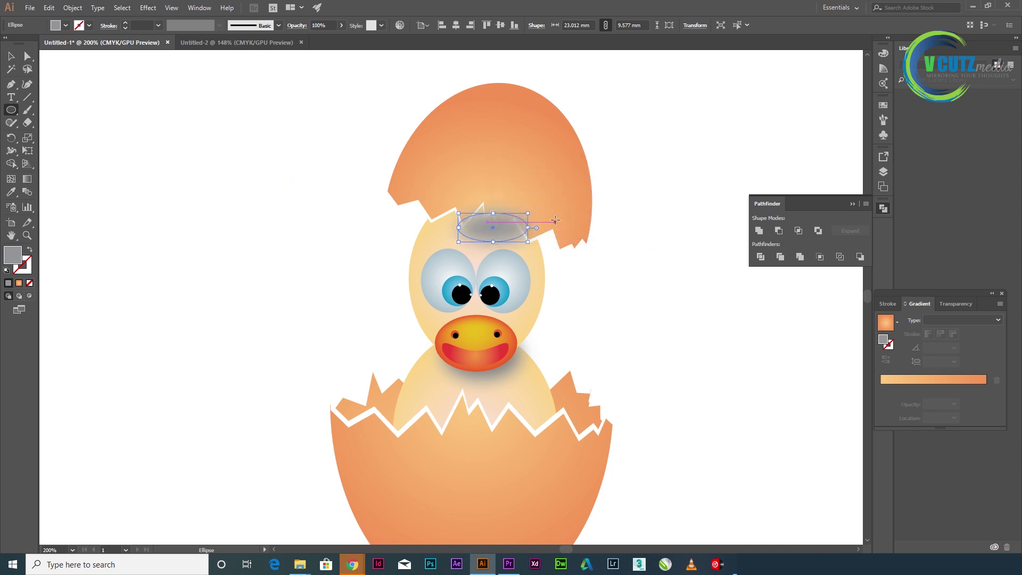
Bring the upper shell group in front of the blurred grey shadow
left_click(11, 56)
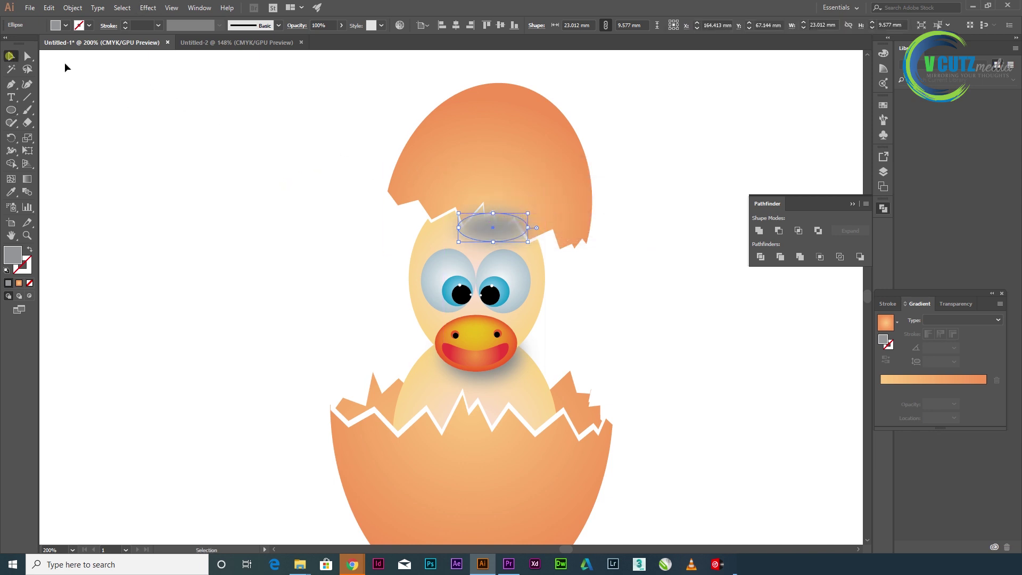
left_click(548, 118)
right_click(548, 118)
mouse_move(585, 226)
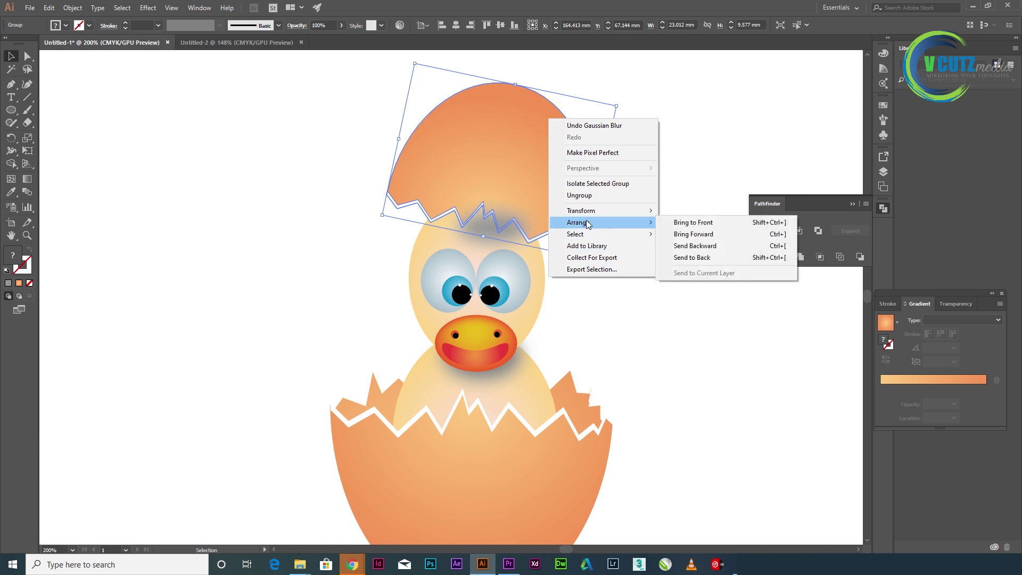
left_click(692, 223)
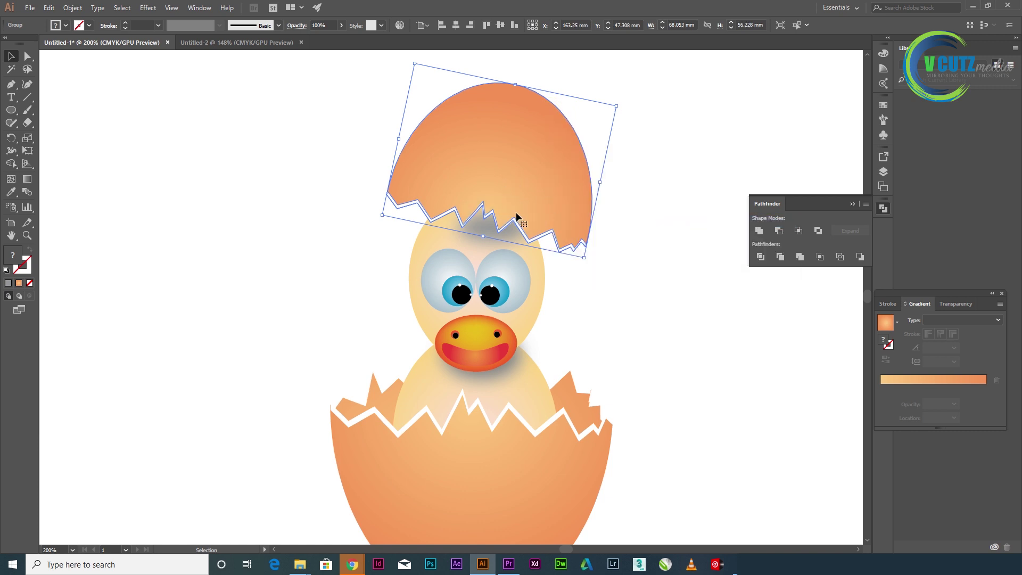
Shift the shell cap slightly up and right, and tilt the blurred shadow to fit beneath its jagged edge
left_click(485, 234)
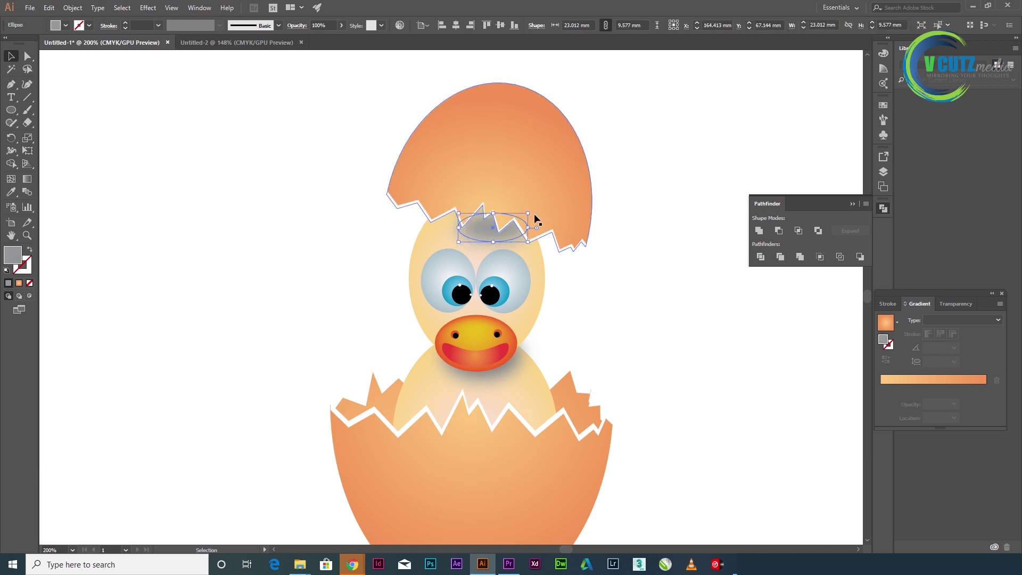
mouse_move(534, 214)
left_mouse_down()
mouse_move(534, 228)
mouse_move(537, 217)
left_mouse_up()
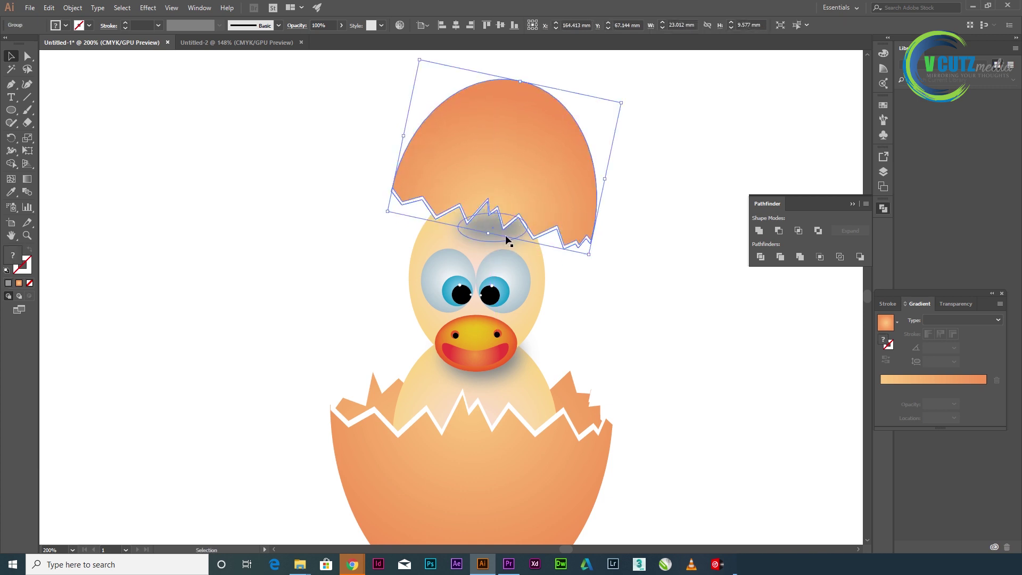
left_click(479, 240)
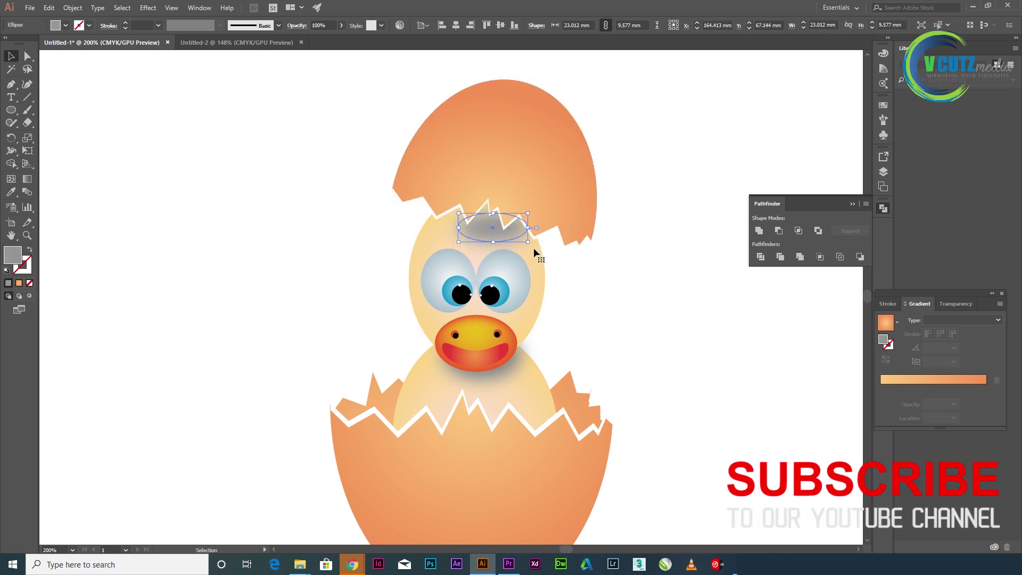
left_click_drag(532, 248, 525, 255)
left_click_drag(507, 237, 532, 229)
left_click(587, 263)
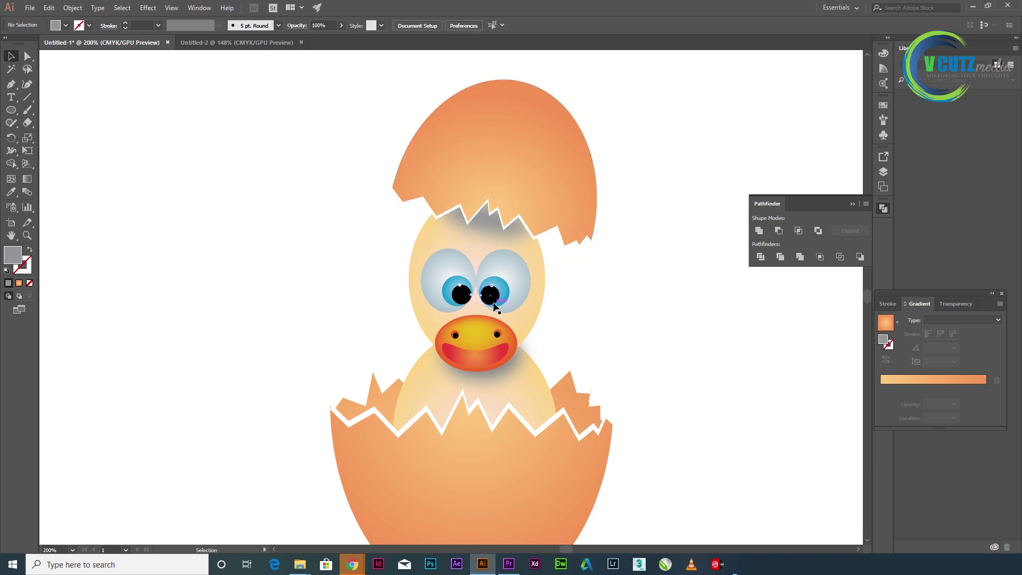
Scale the whole chick-and-egg artwork down proportionally to about 65 × 120 mm and move it near the artboard's centre
key("ctrl+minus")
left_click_drag(285, 132, 456, 360)
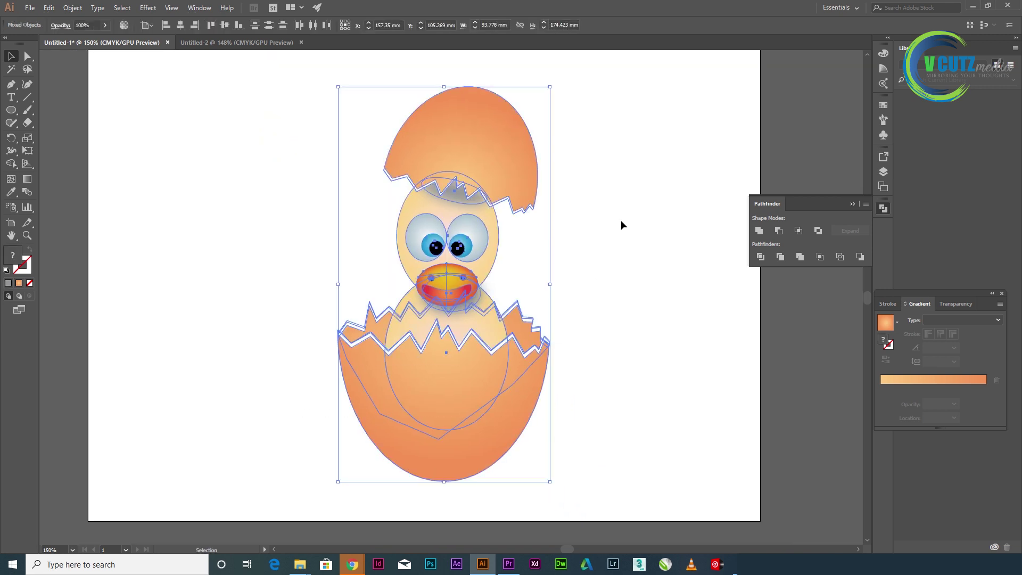
left_click_drag(549, 86, 524, 134)
left_click_drag(460, 261, 451, 241)
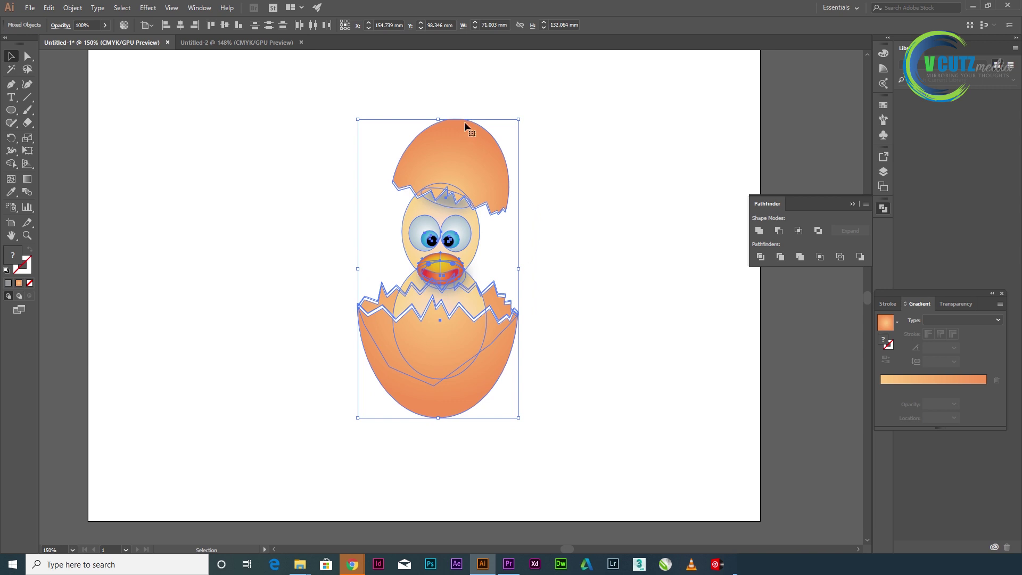
left_click_drag(519, 119, 515, 128)
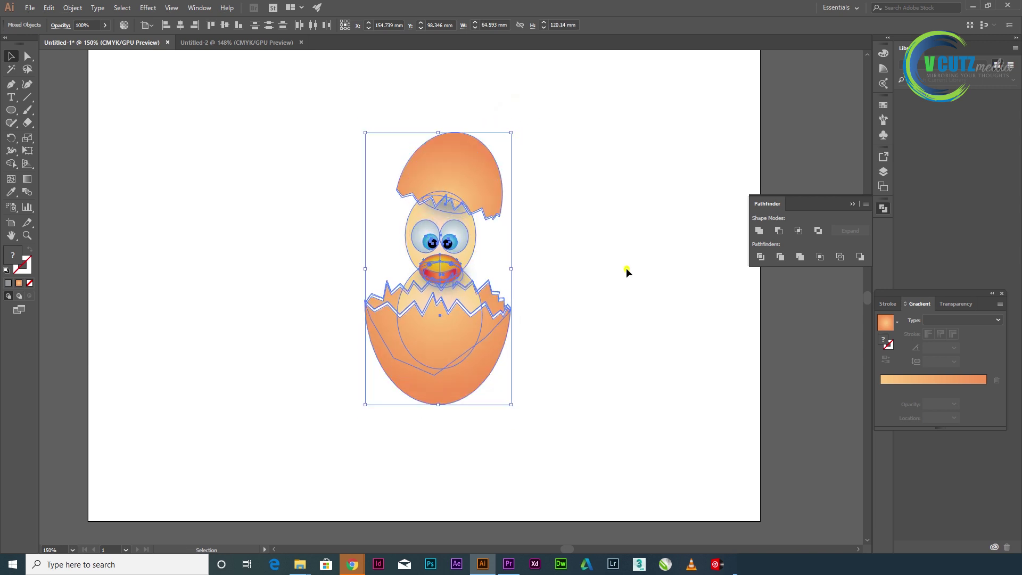
left_click(626, 269)
left_click_drag(537, 250, 541, 267)
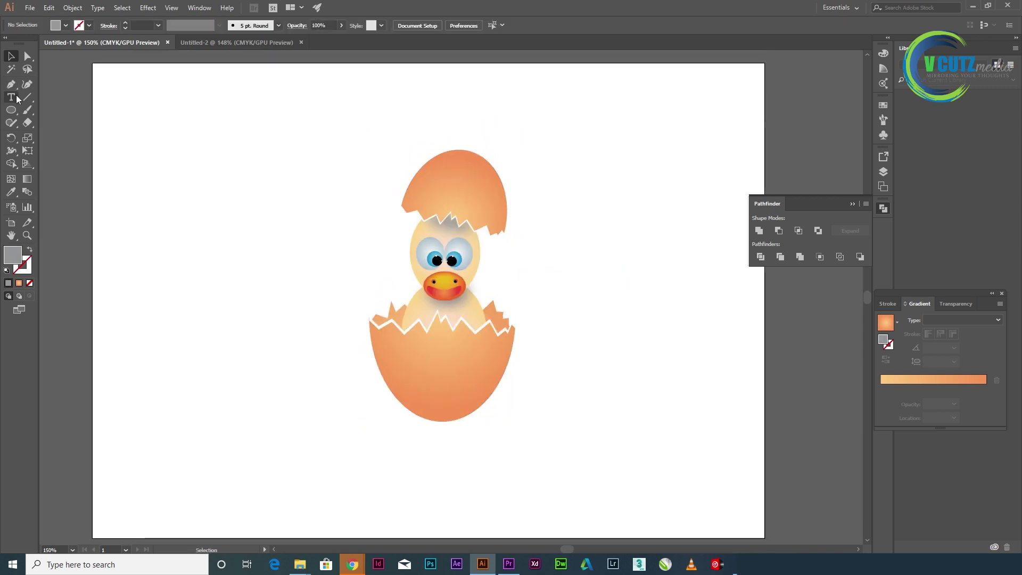
Draw a 297 × 210 mm rectangle covering the whole artboard and fill it with the orange radial gradient
left_click(11, 110)
left_click(68, 108)
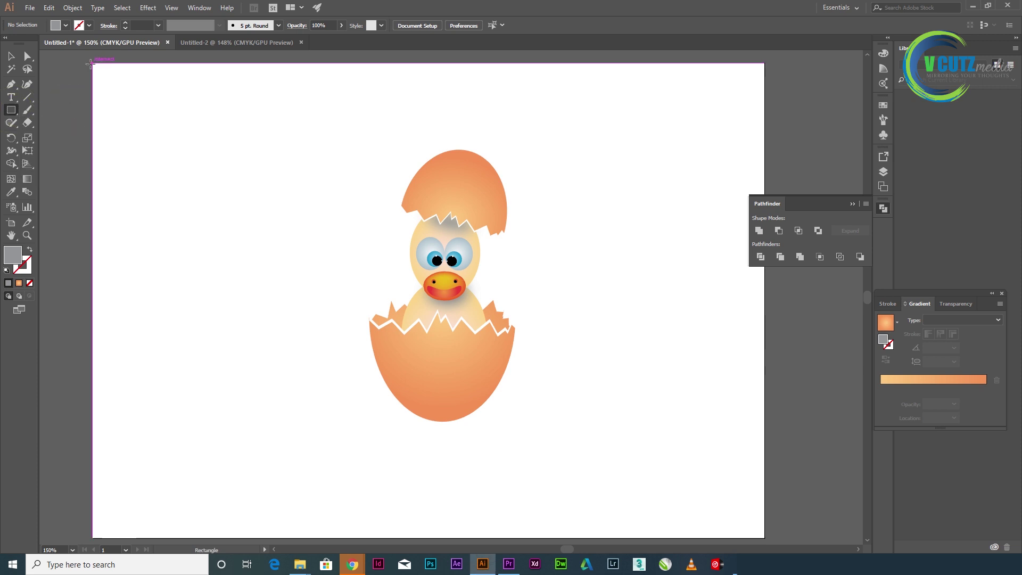
left_click_drag(92, 63, 765, 538)
left_click(19, 282)
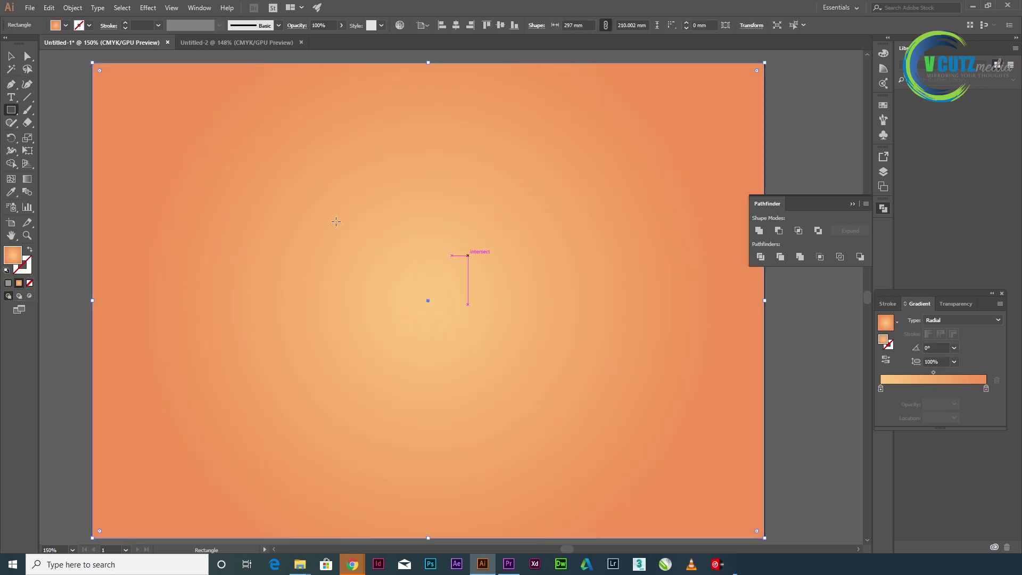
Send the artboard-sized gradient rectangle to the back, behind the chick and egg
key("v")
right_click(261, 151)
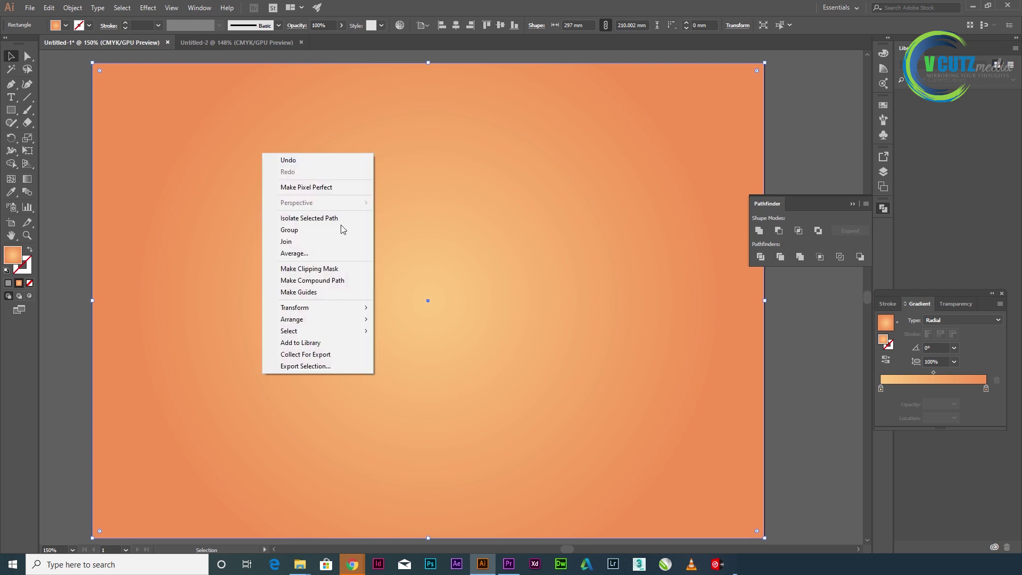
mouse_move(330, 319)
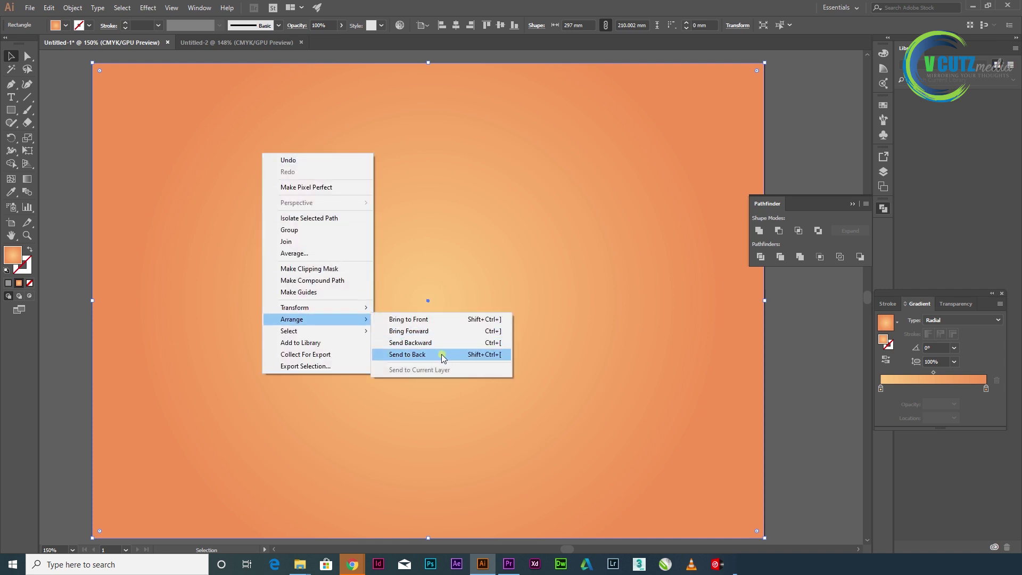
left_click(421, 354)
Recolour the background gradient with a white centre (M 0, Y 0) and a salmon-pink outer stop at M 40%, Y 35%
left_click(881, 390)
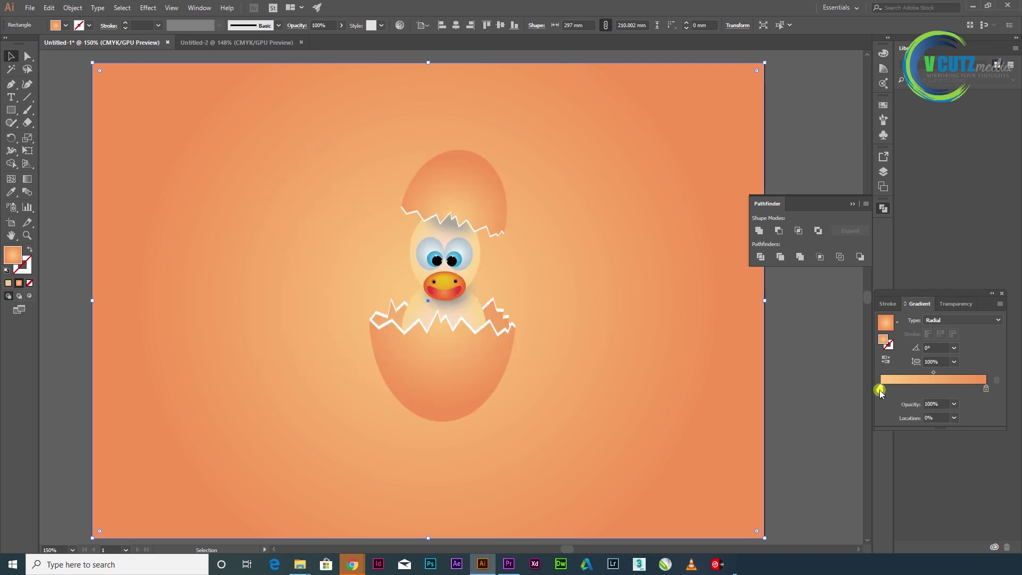
double_click(881, 389)
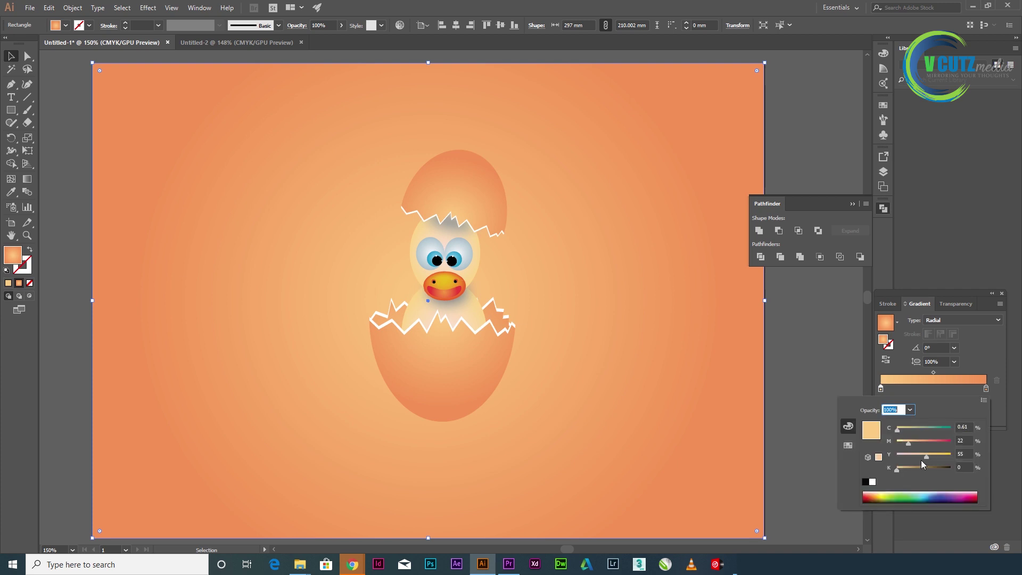
left_click_drag(914, 458, 897, 442)
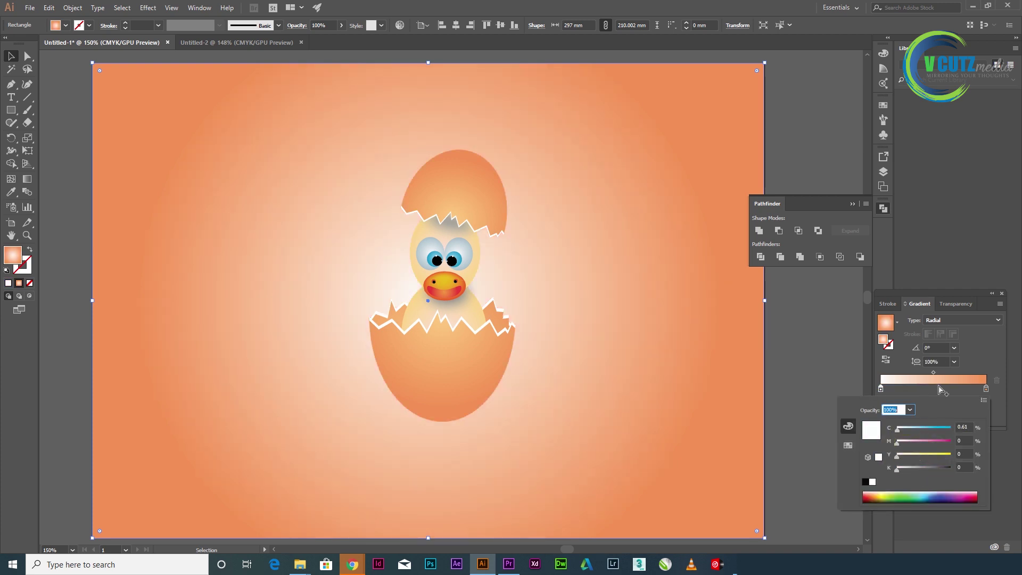
left_click(986, 388)
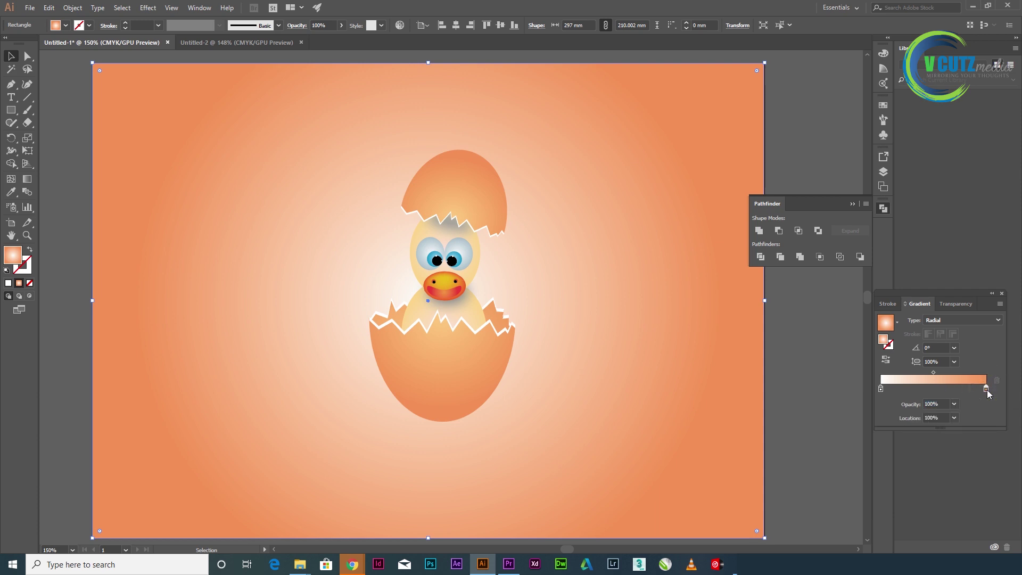
double_click(986, 390)
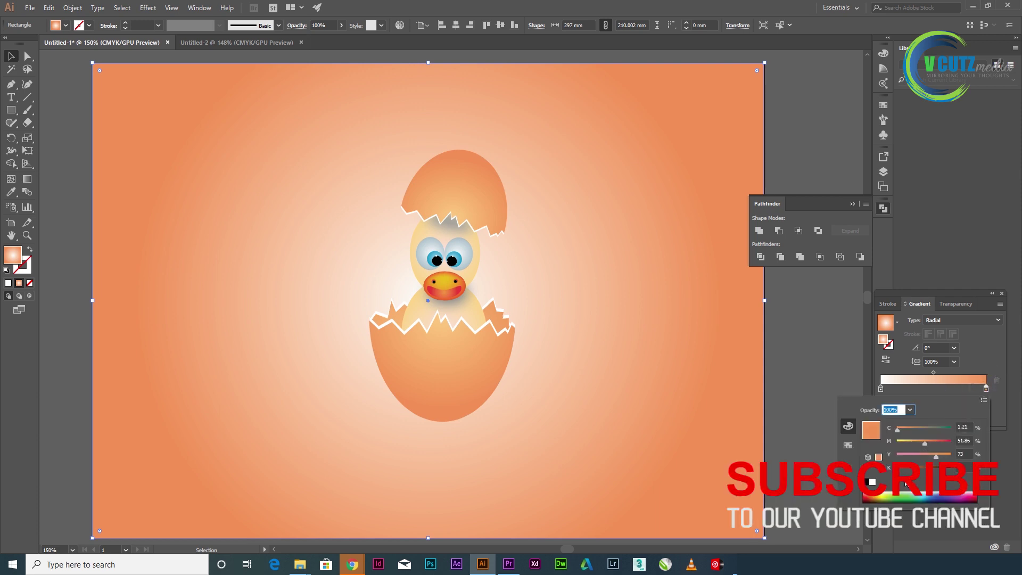
left_click_drag(925, 444, 914, 460)
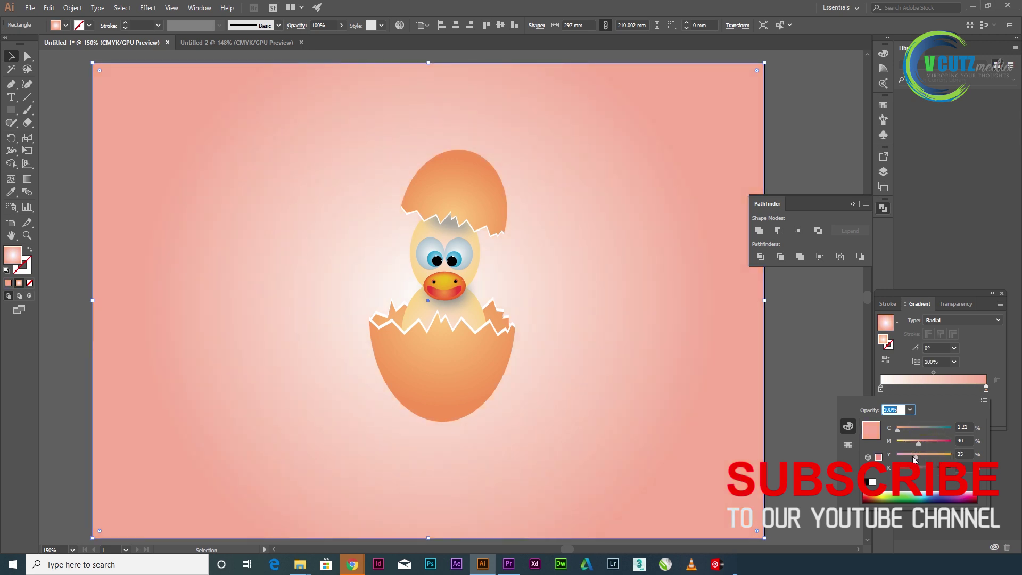
Draw a circle about 47 mm in diameter on the empty background beside the egg
left_click(11, 110)
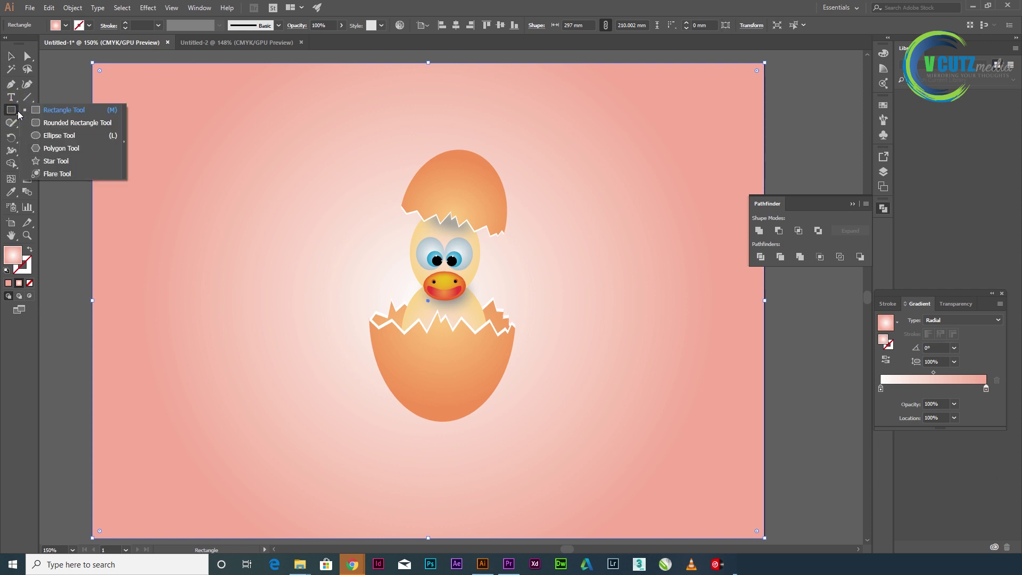
left_click(46, 135)
left_click_drag(196, 154, 302, 260)
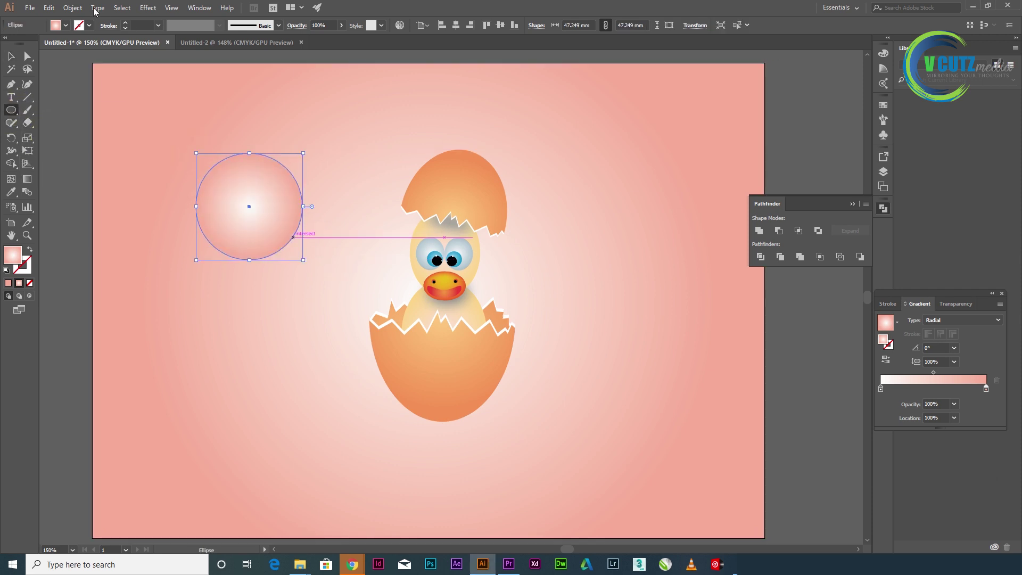
Fill the circle with the White, Black gradient, reversed and set to Radial, with the outer white stop at 0% opacity
left_click(897, 323)
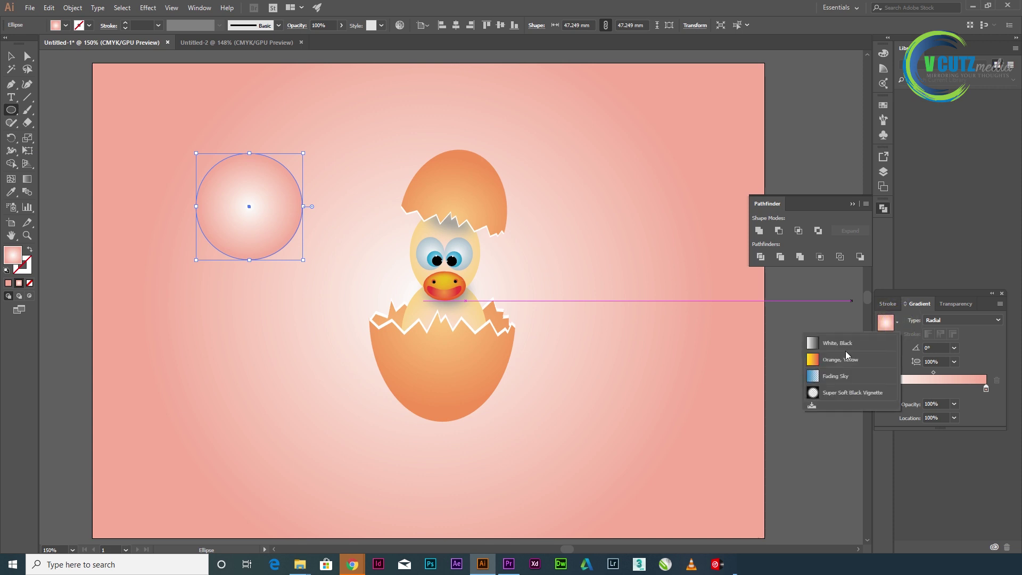
left_click(842, 347)
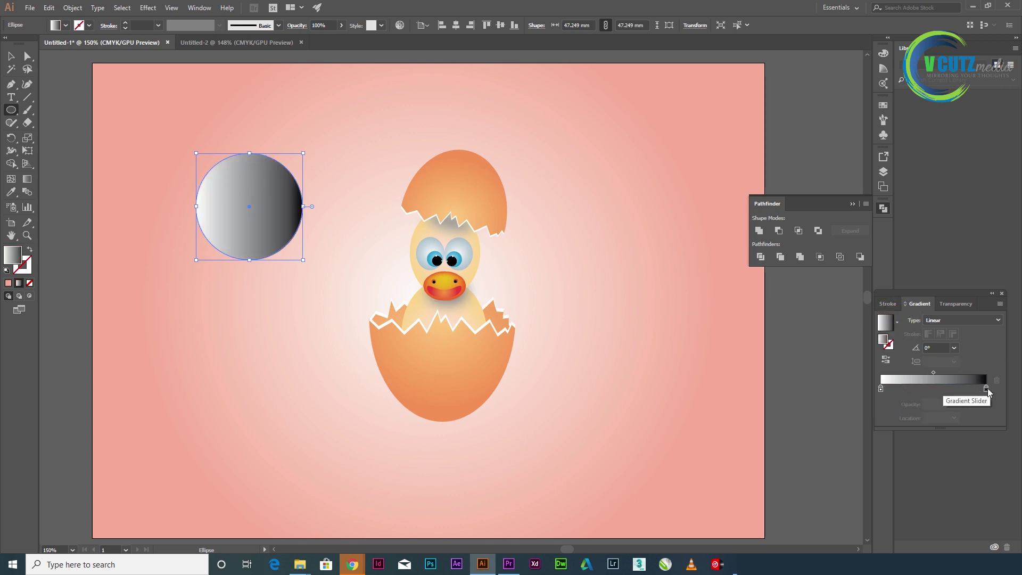
left_click(884, 360)
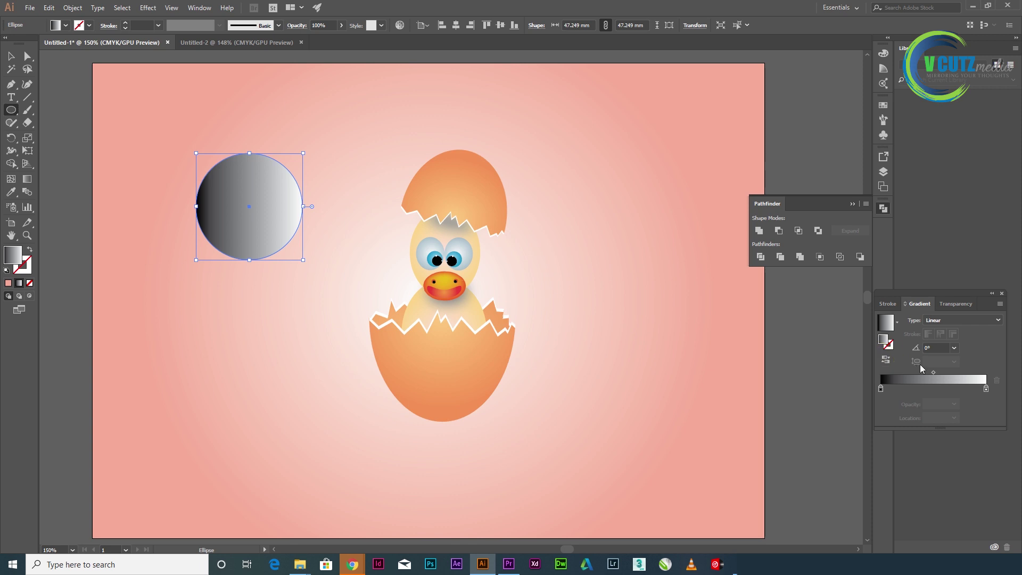
left_click(943, 320)
left_click(942, 341)
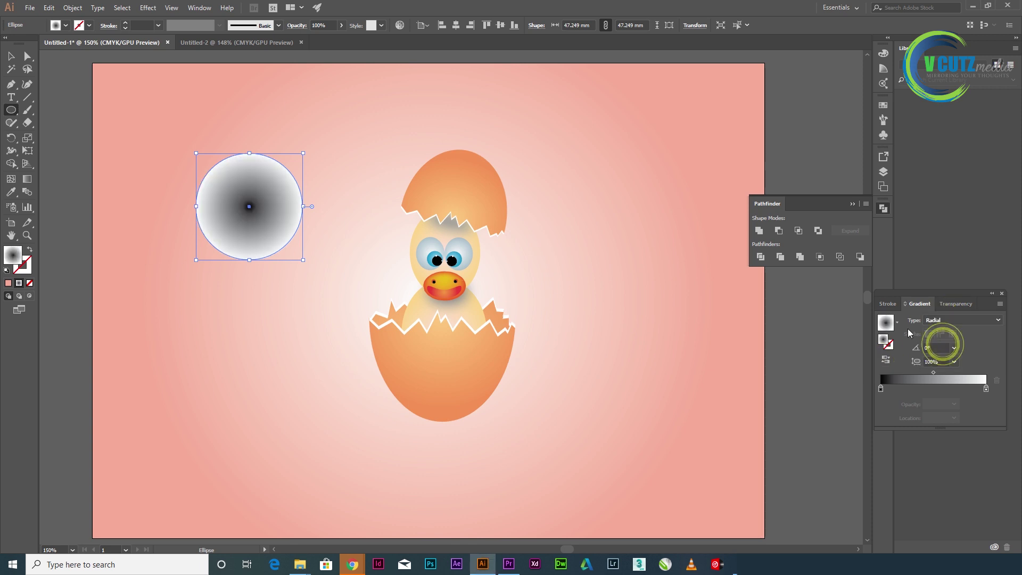
double_click(985, 389)
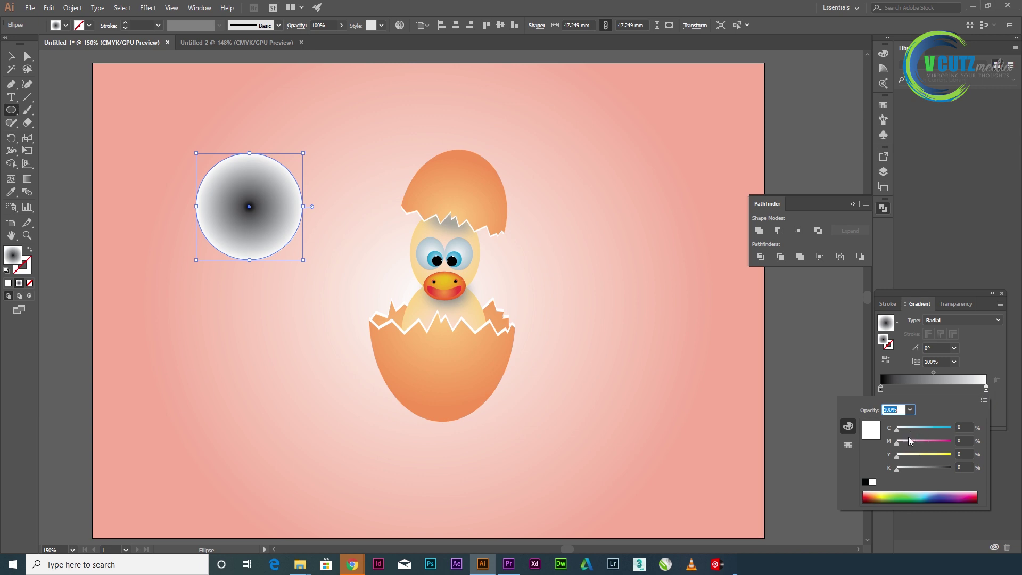
left_click(910, 411)
left_click(916, 421)
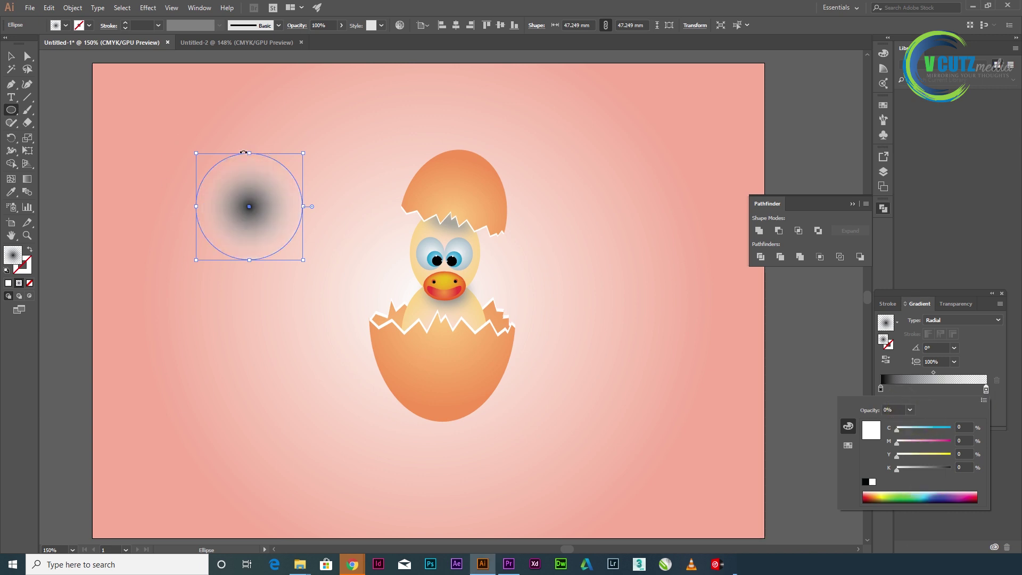
Flatten the gradient circle into an ellipse about 47 × 15 mm and place it directly beneath the egg as a ground shadow
left_click(249, 153)
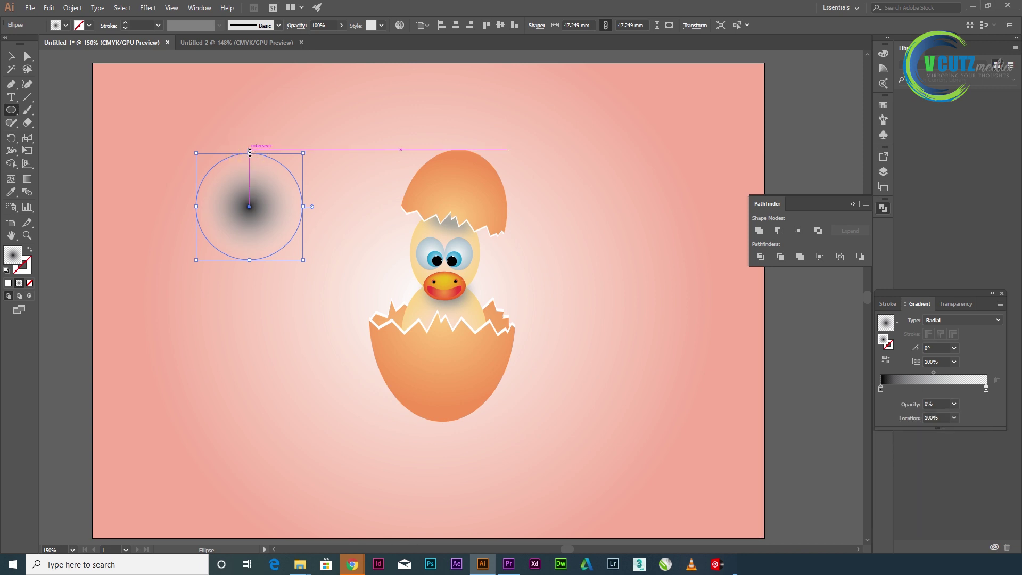
left_click_drag(249, 153, 250, 196)
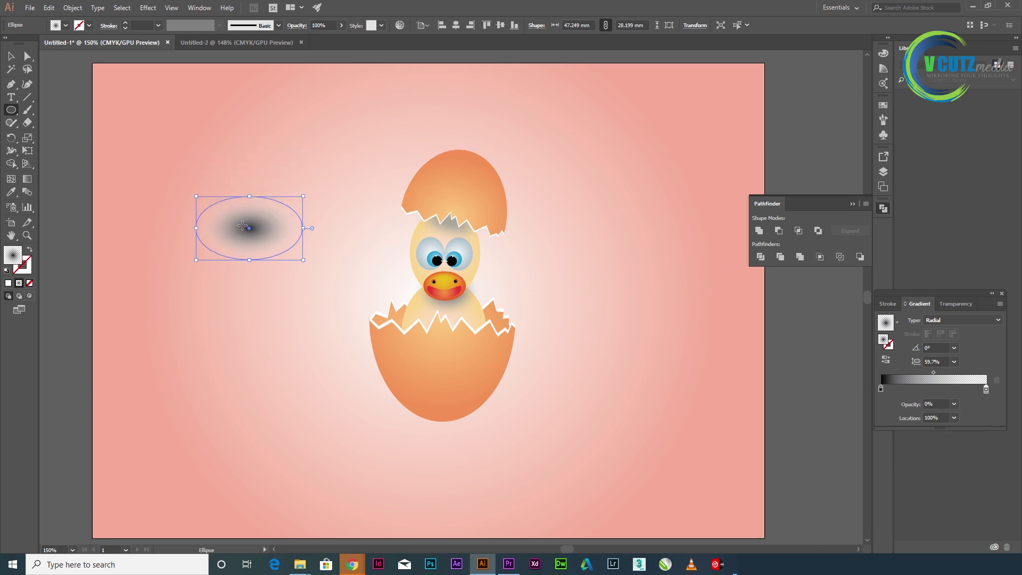
key("v")
left_click_drag(260, 232, 451, 429)
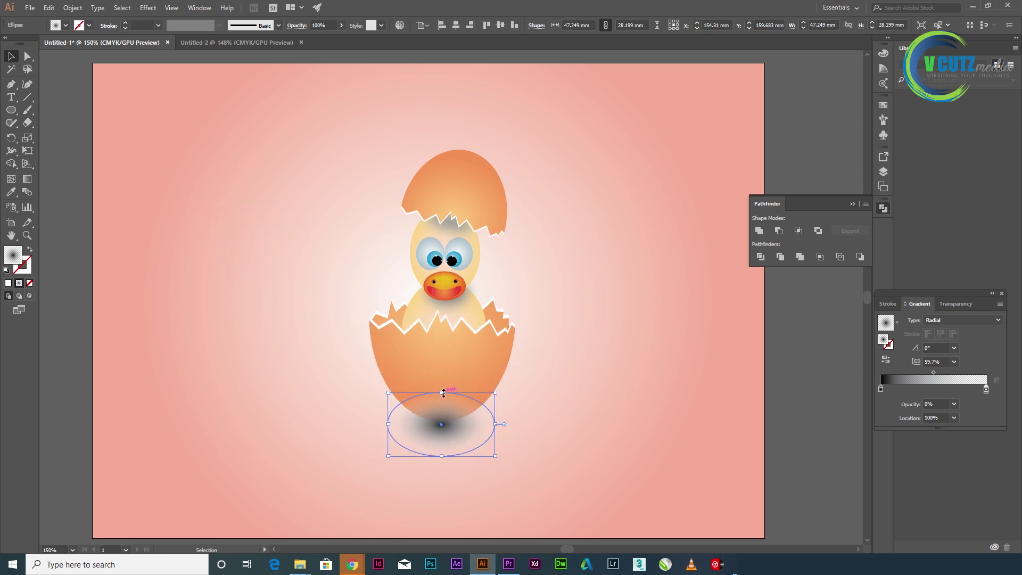
left_click_drag(444, 392, 442, 422)
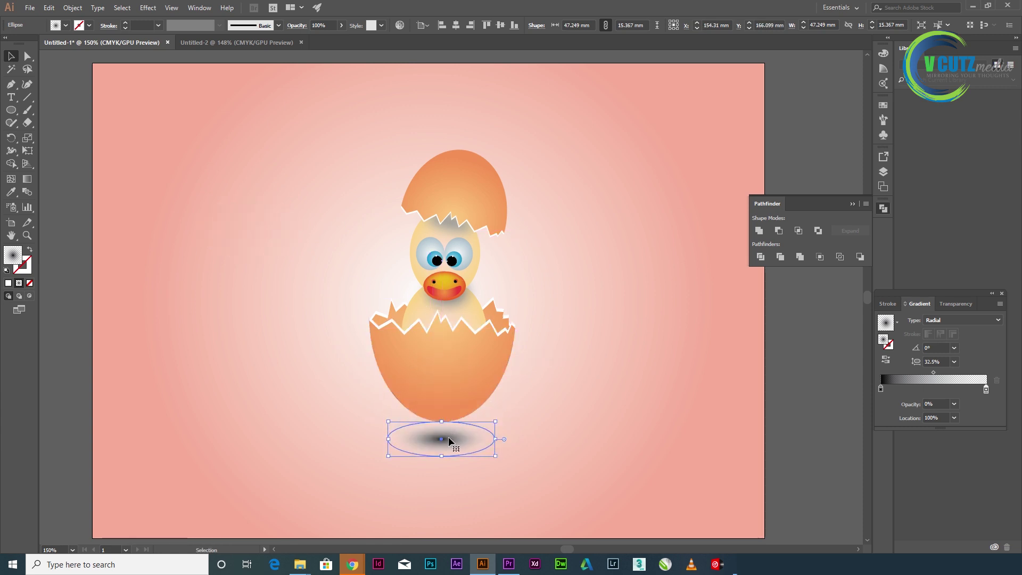
Apply a Gaussian Blur with a 30-pixel radius to the ground shadow ellipse and deselect it
left_click(148, 7)
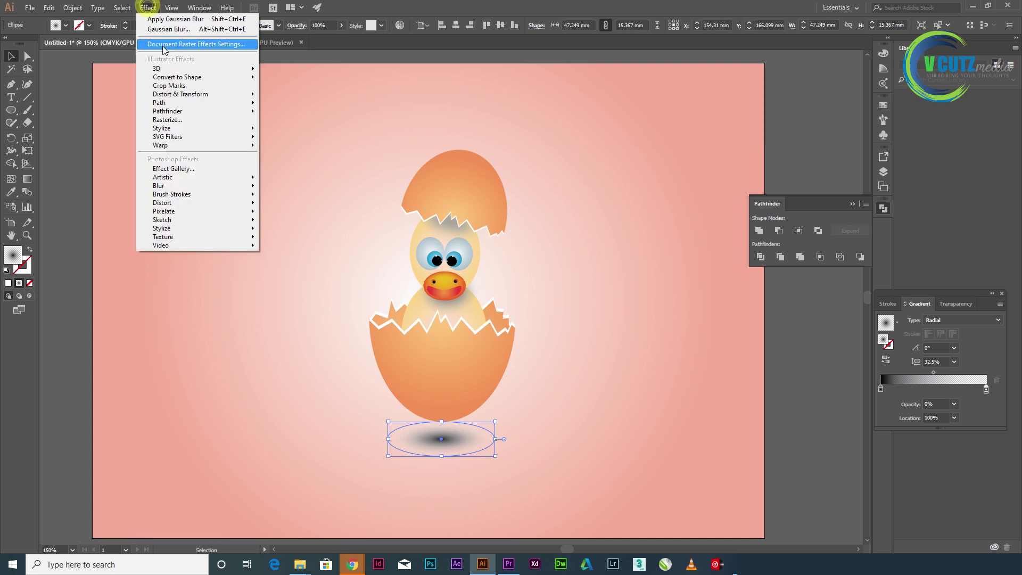
mouse_move(159, 185)
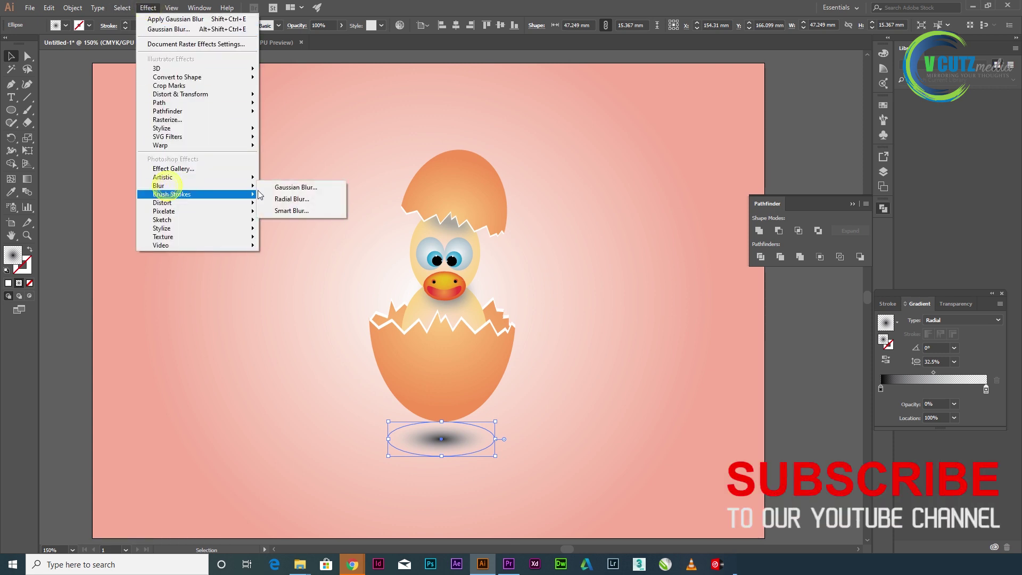
left_click(311, 187)
left_click(510, 216)
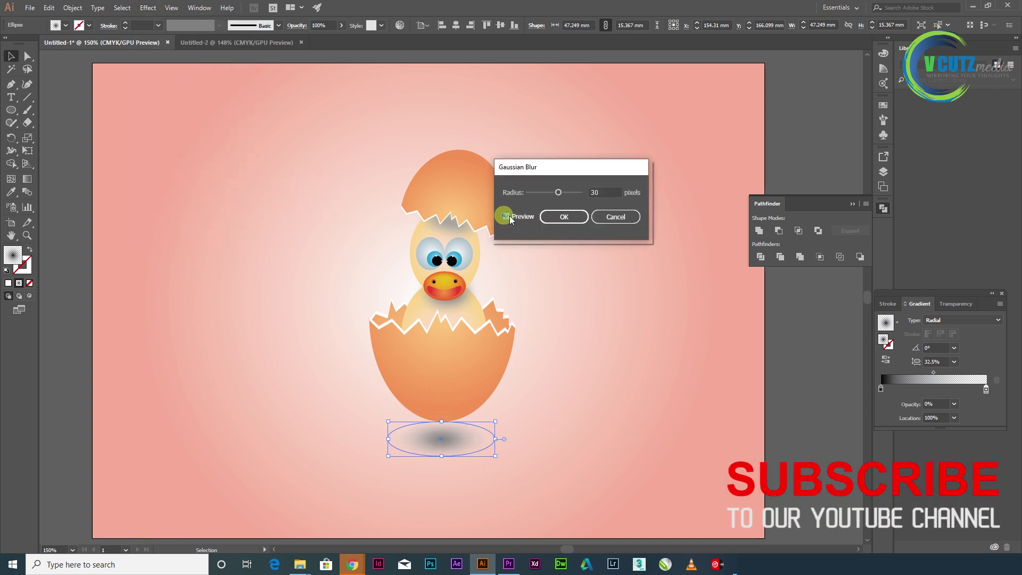
left_click(554, 218)
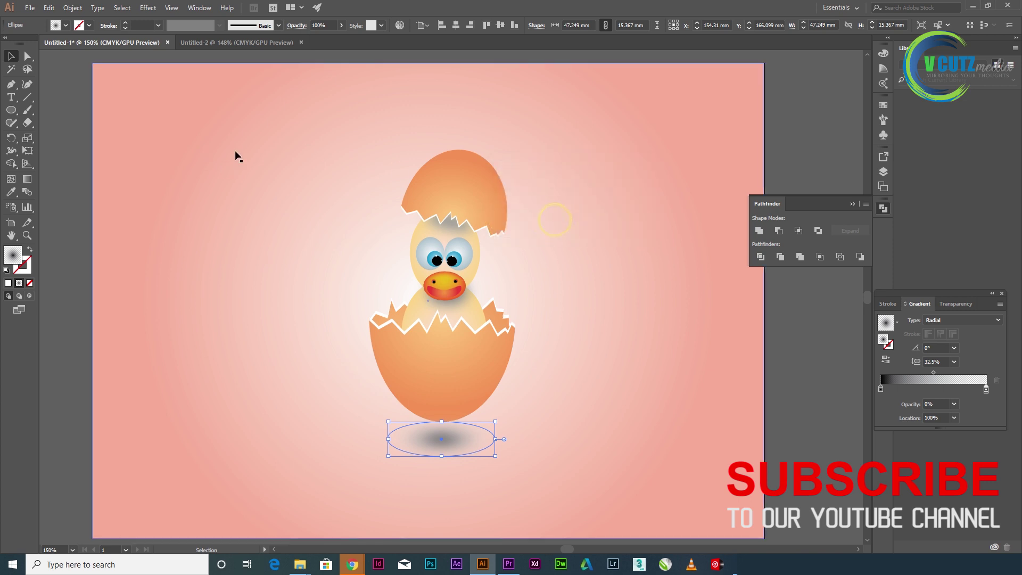
left_click(798, 454)
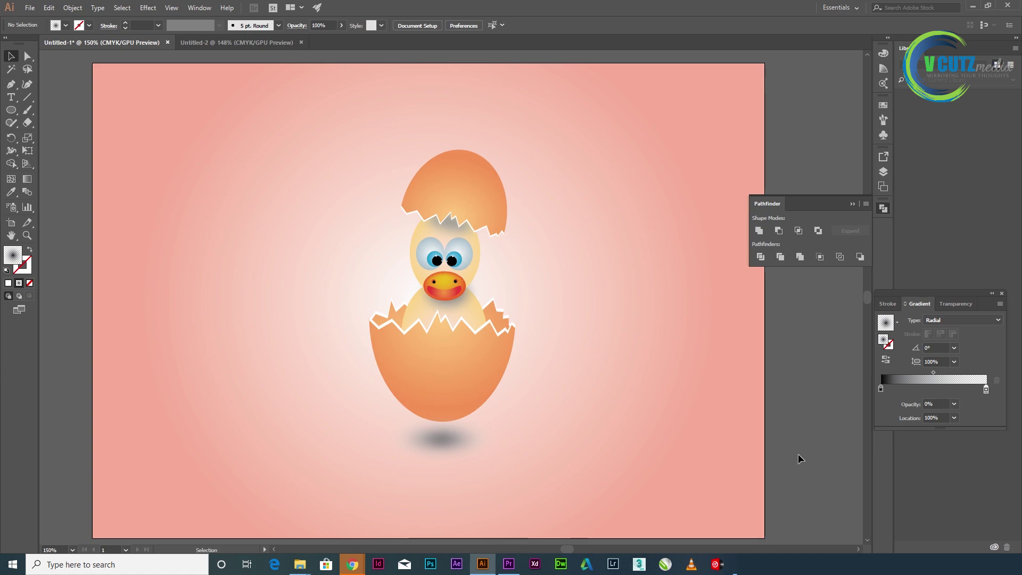